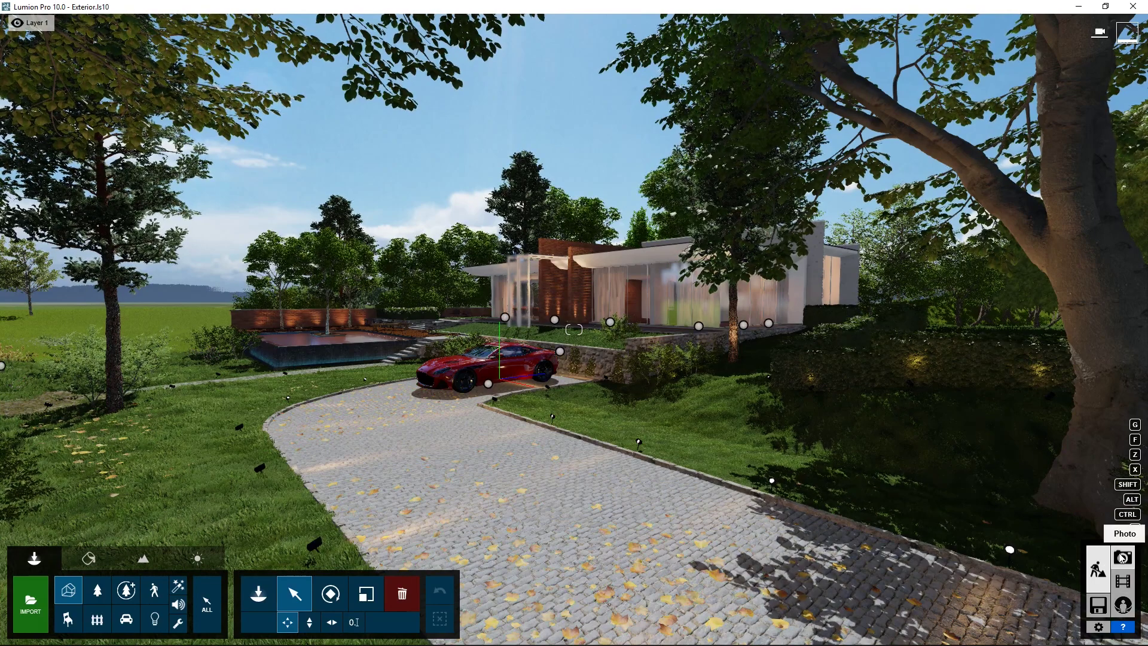
- Enter photo editing and recall Photo 1's saved camera view
click(1126, 606)
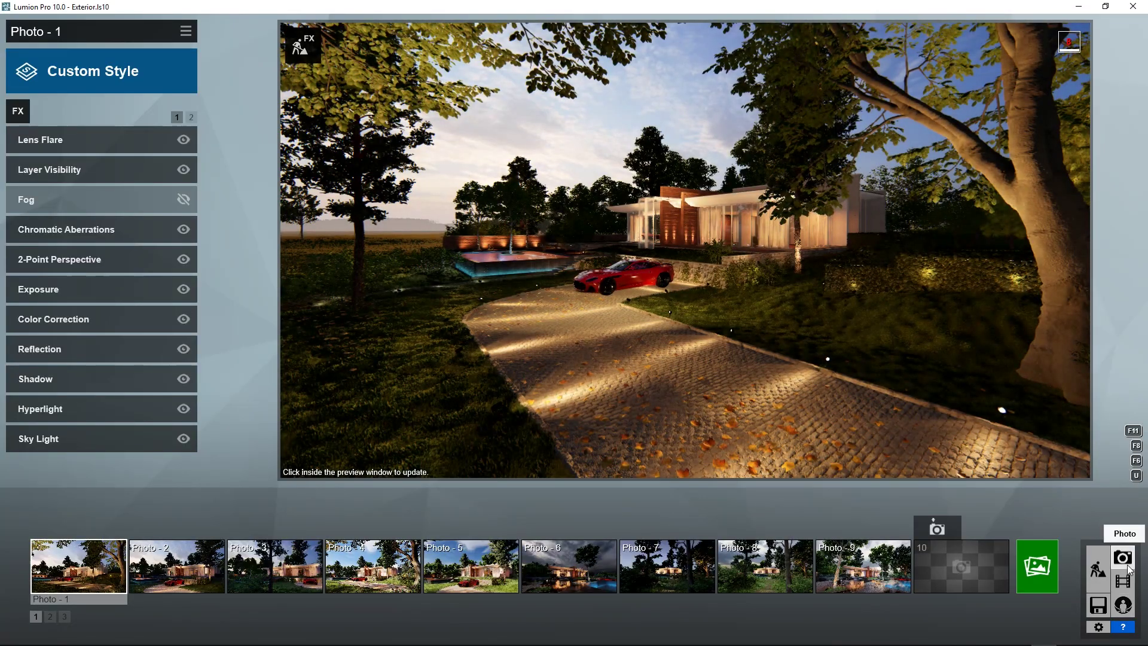
mouse_move(85, 584)
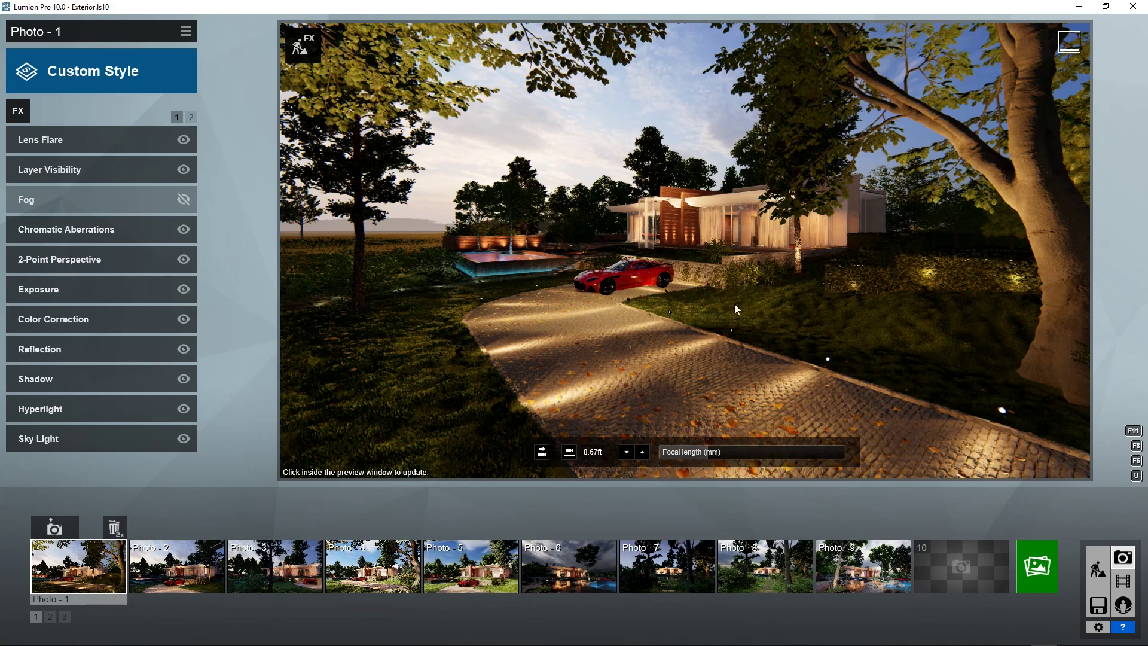
click(102, 592)
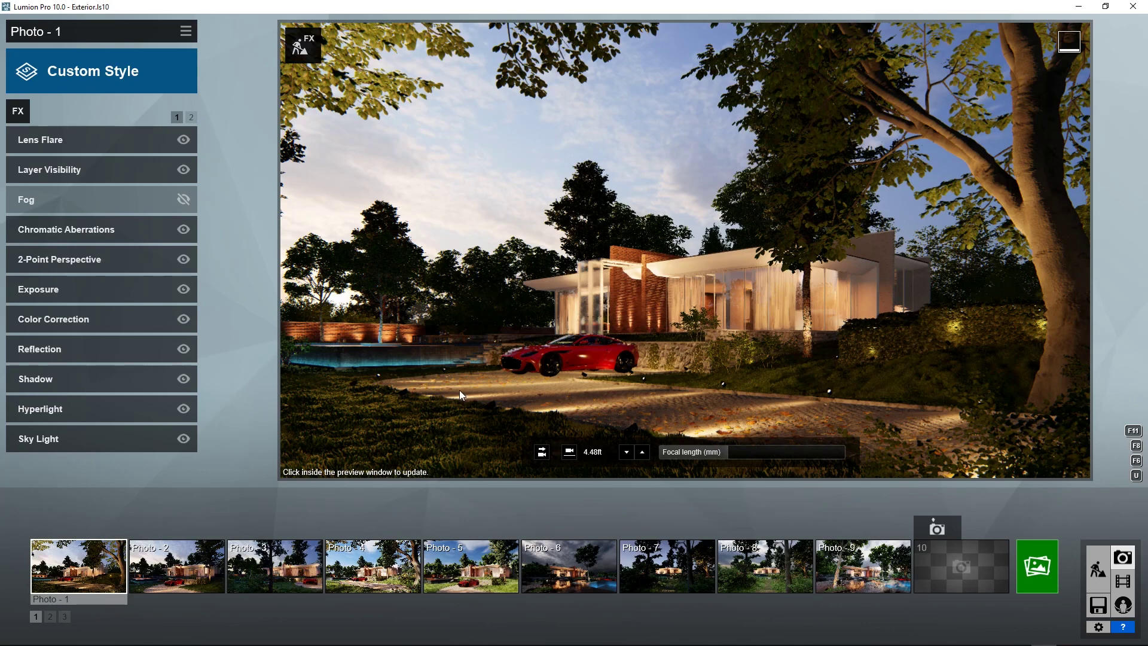
- Turn the camera and move closer on the house and car, refreshing the high-quality preview
click(847, 322)
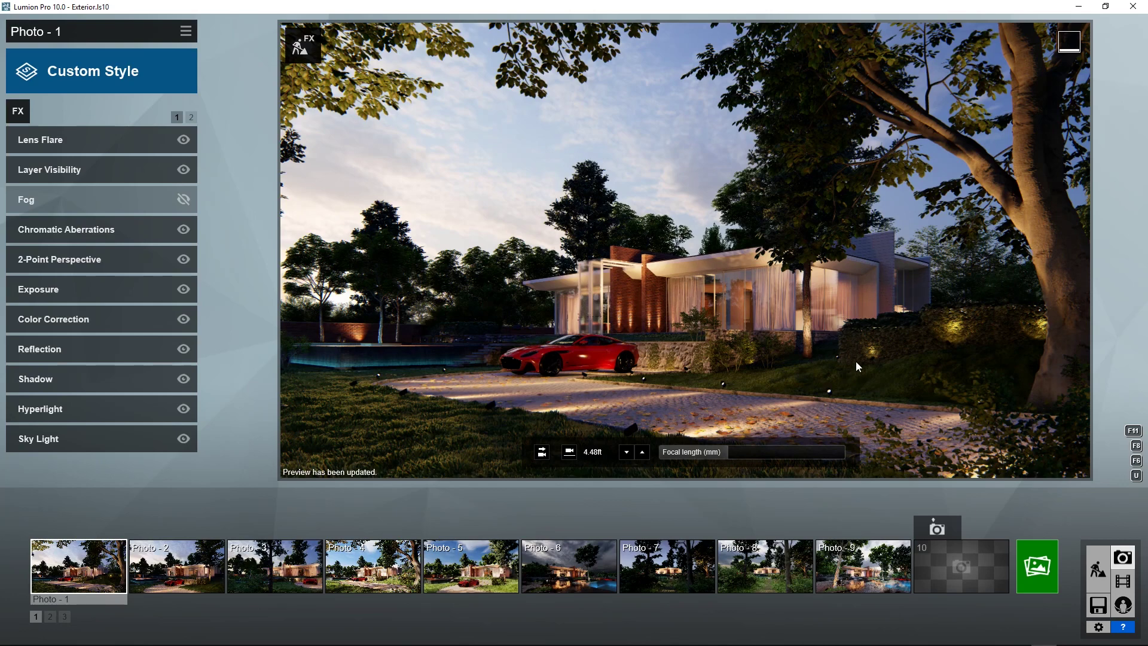
right_drag(792, 310, 794, 310)
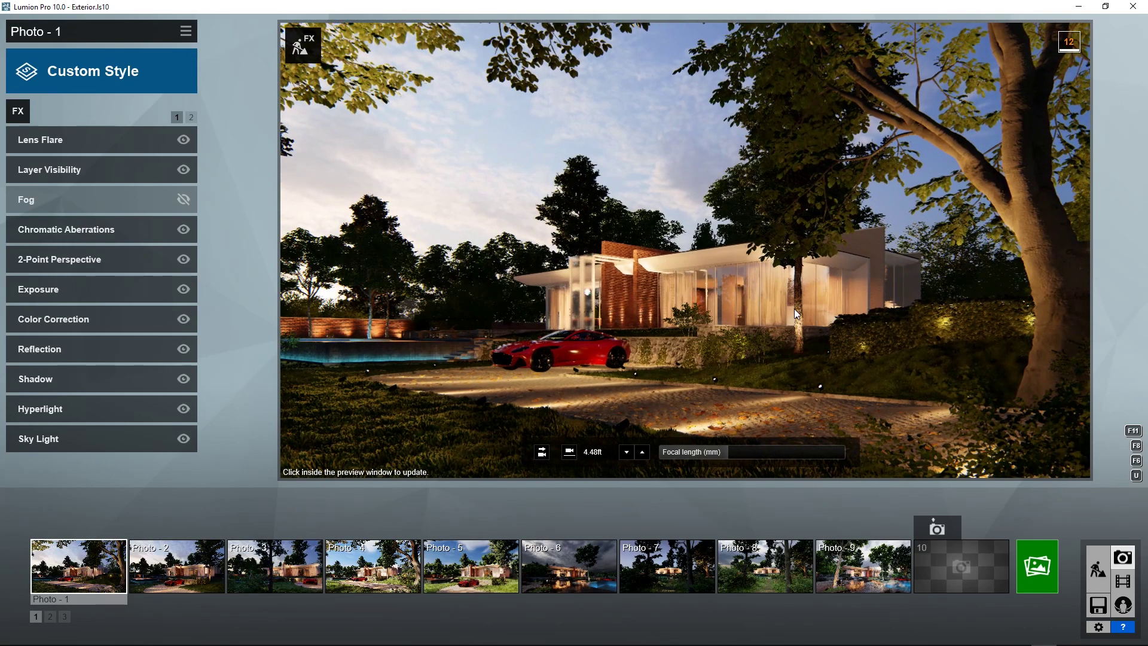
click(795, 309)
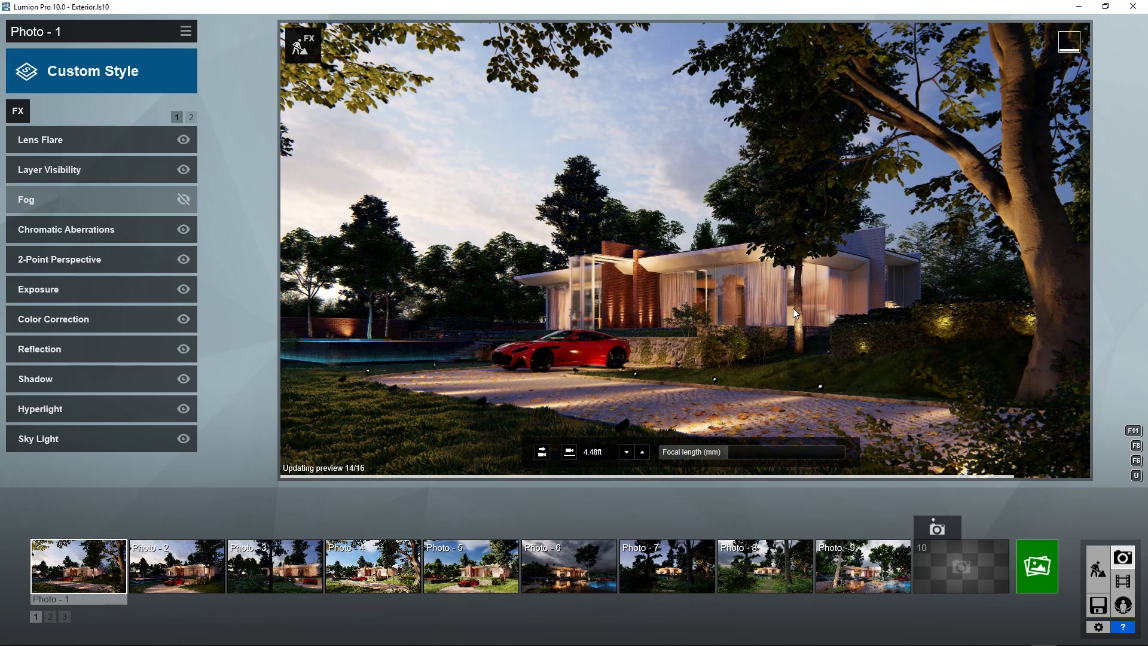
scroll(520, 263, up, 3)
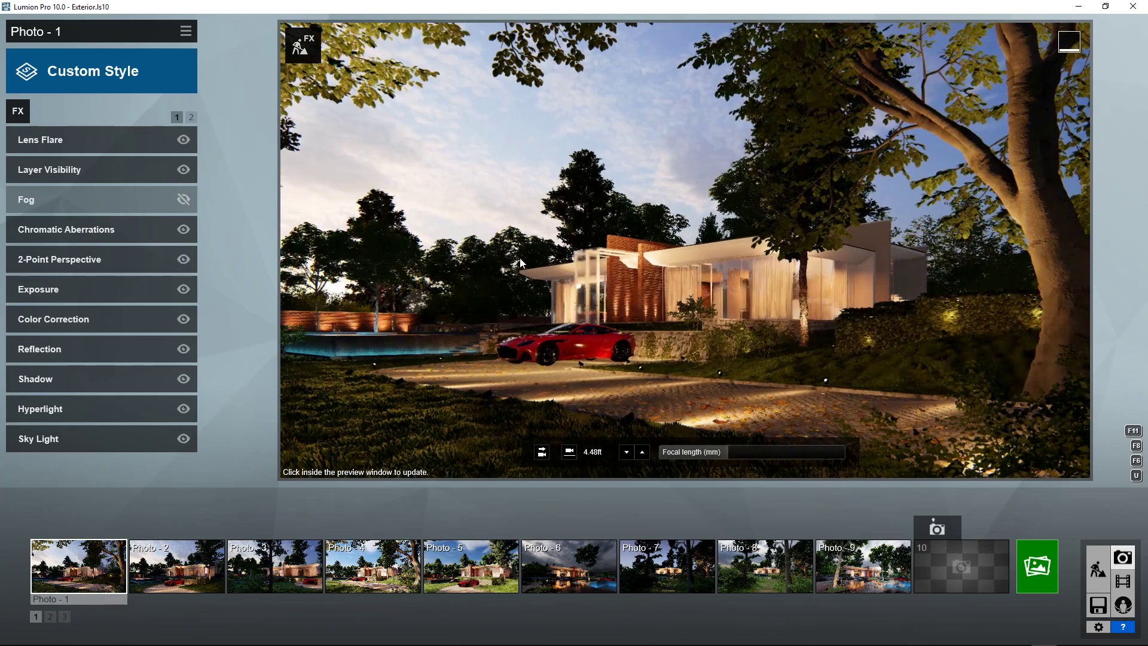
click(520, 261)
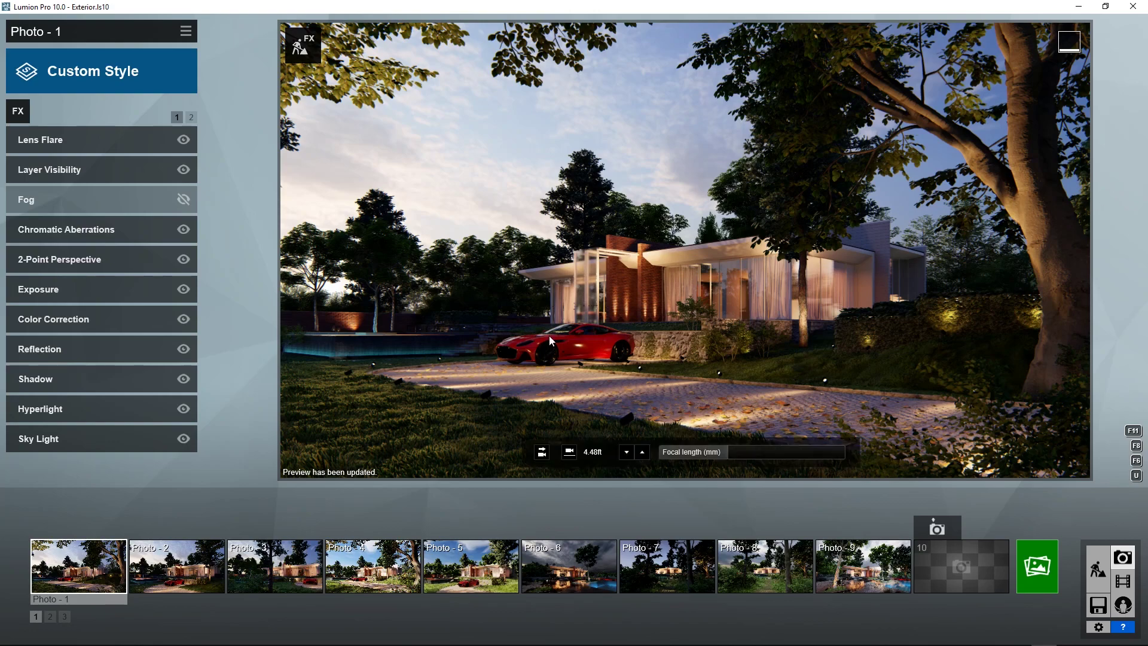
- Move the camera forward toward the house and render a fresh high-quality preview
key(w)
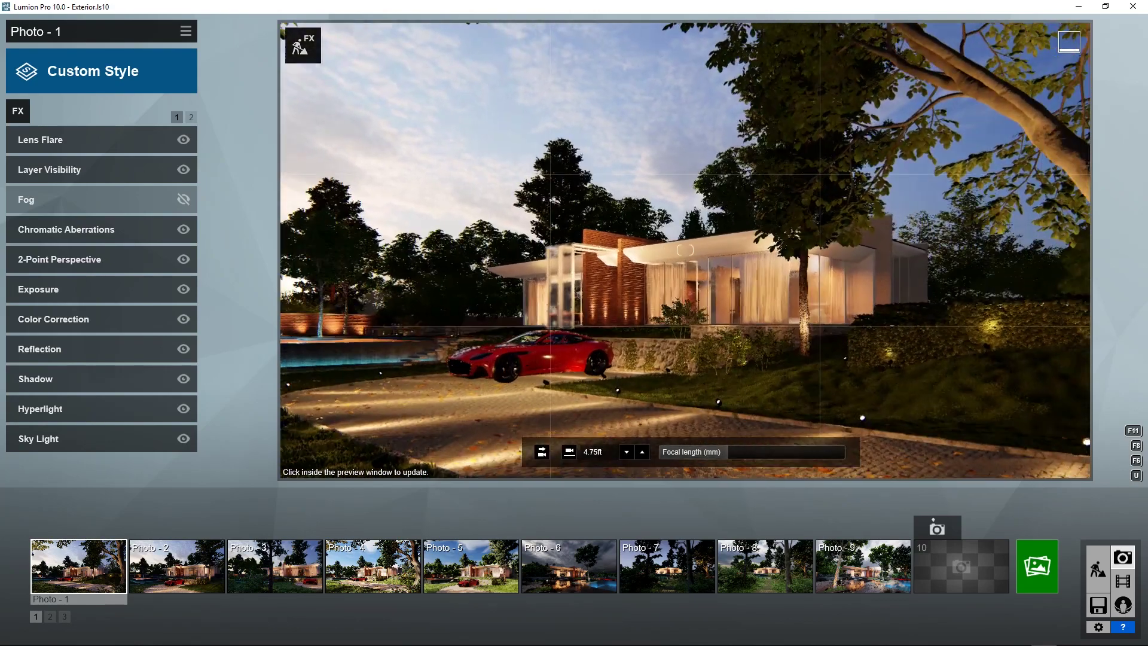
key(w)
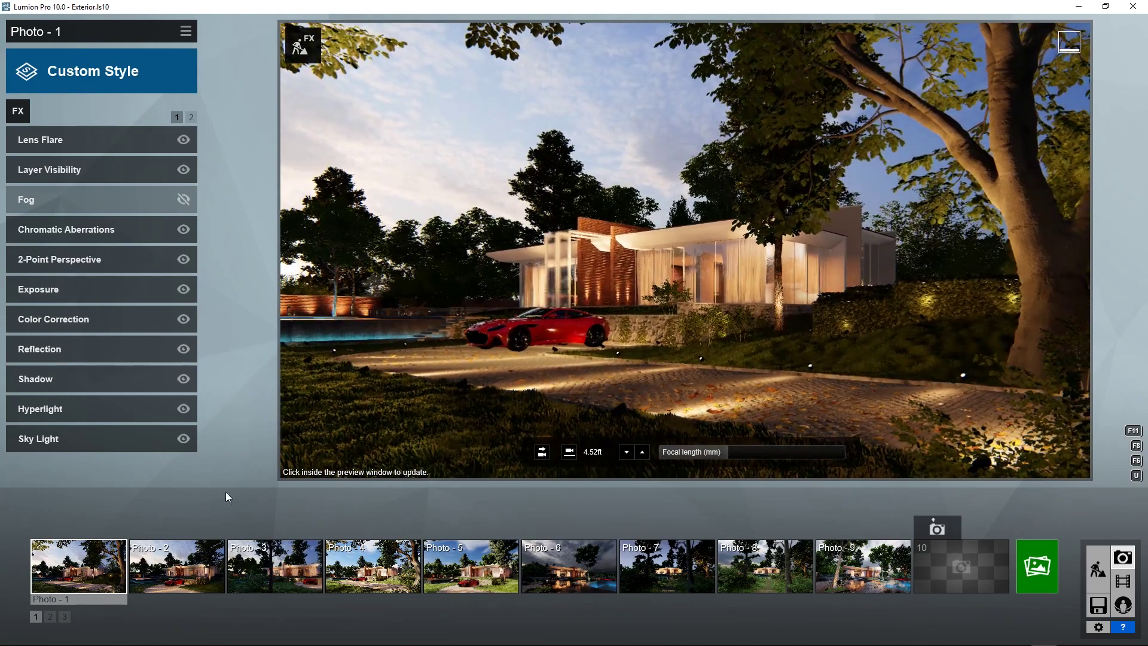
click(704, 297)
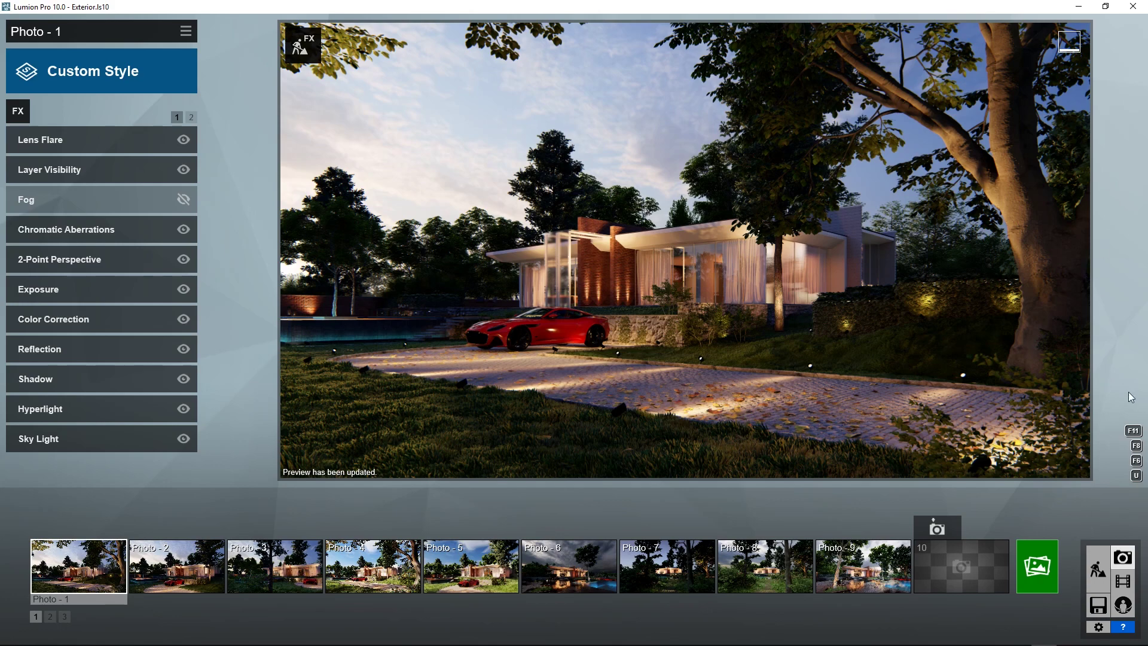
click(1099, 626)
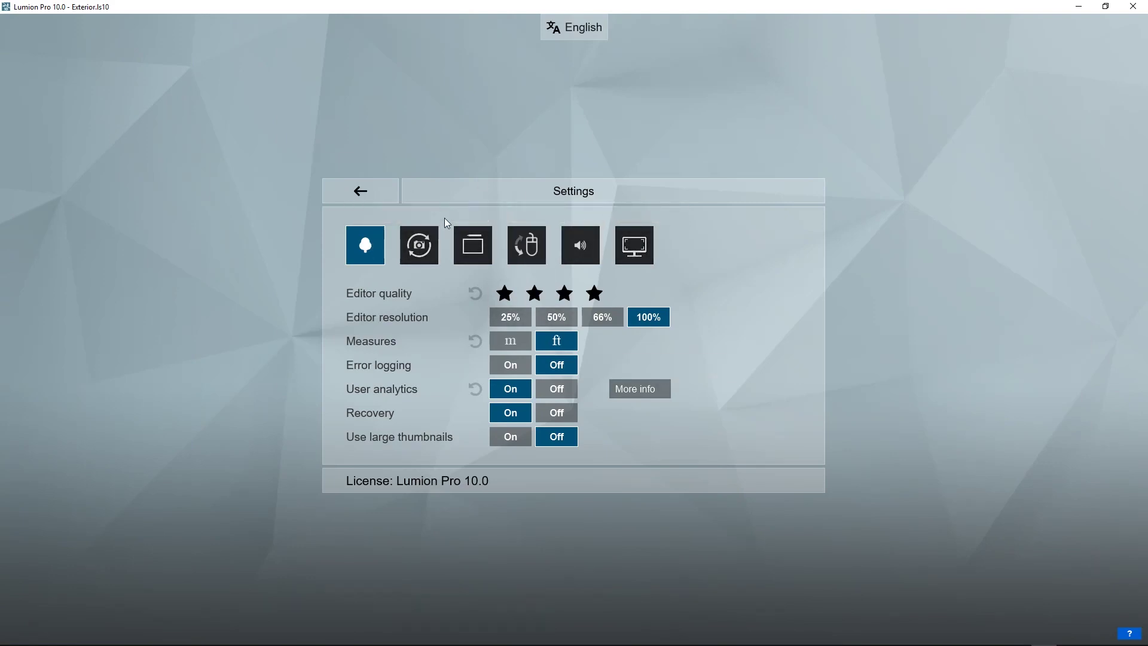
- Enable automatic high-quality preview in Settings and return to the photo editor
click(406, 249)
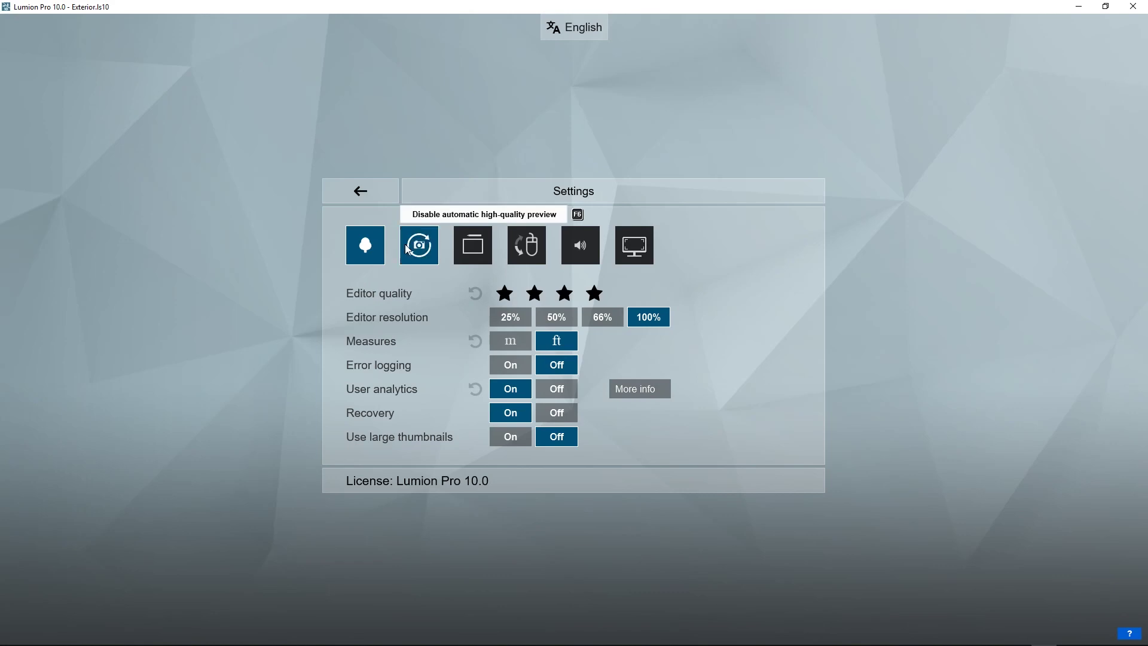
click(390, 199)
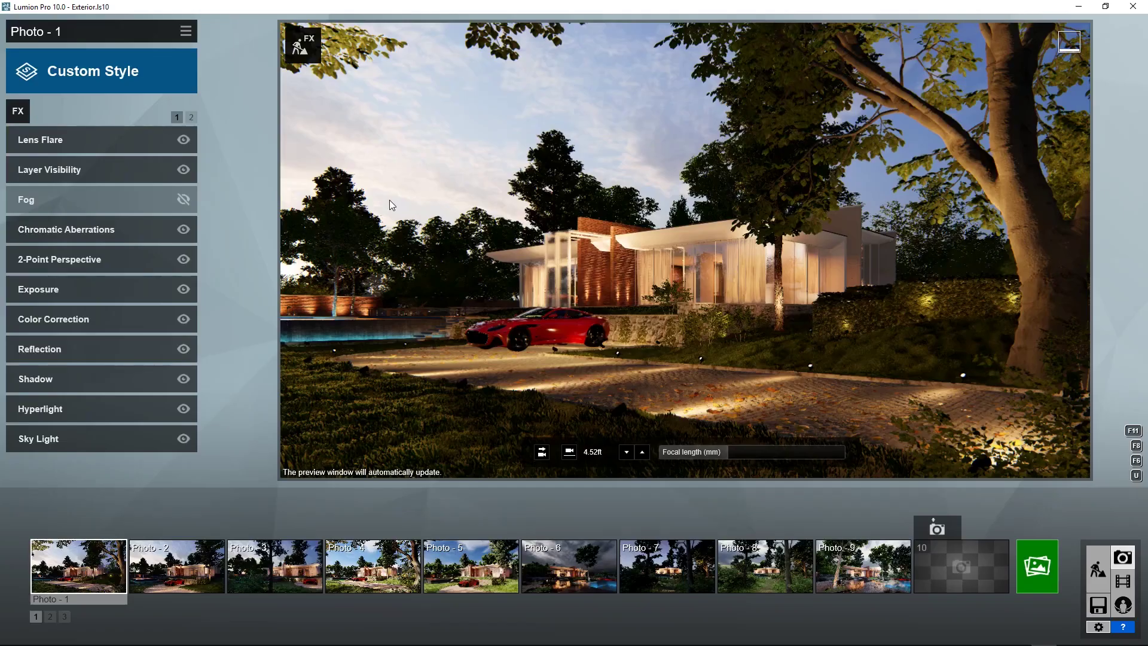
- Move closer and lengthen the focal length on the house and car, then restore Photo 1's camera
scroll(400, 229, up, 3)
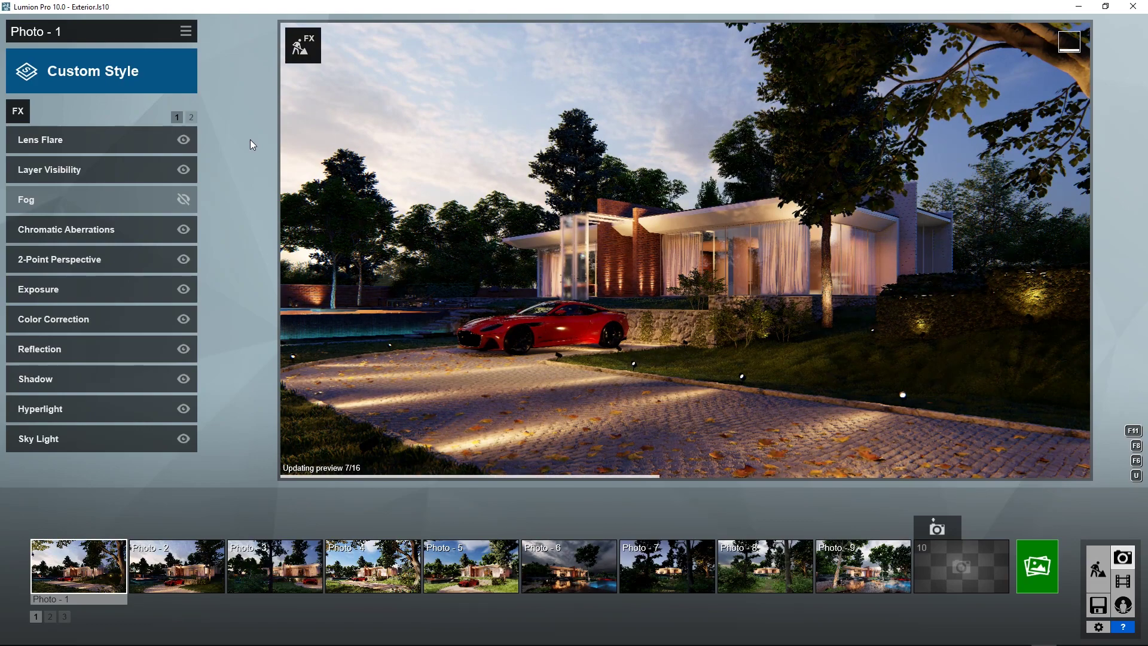
right_drag(547, 235, 739, 254)
drag(742, 452, 747, 452)
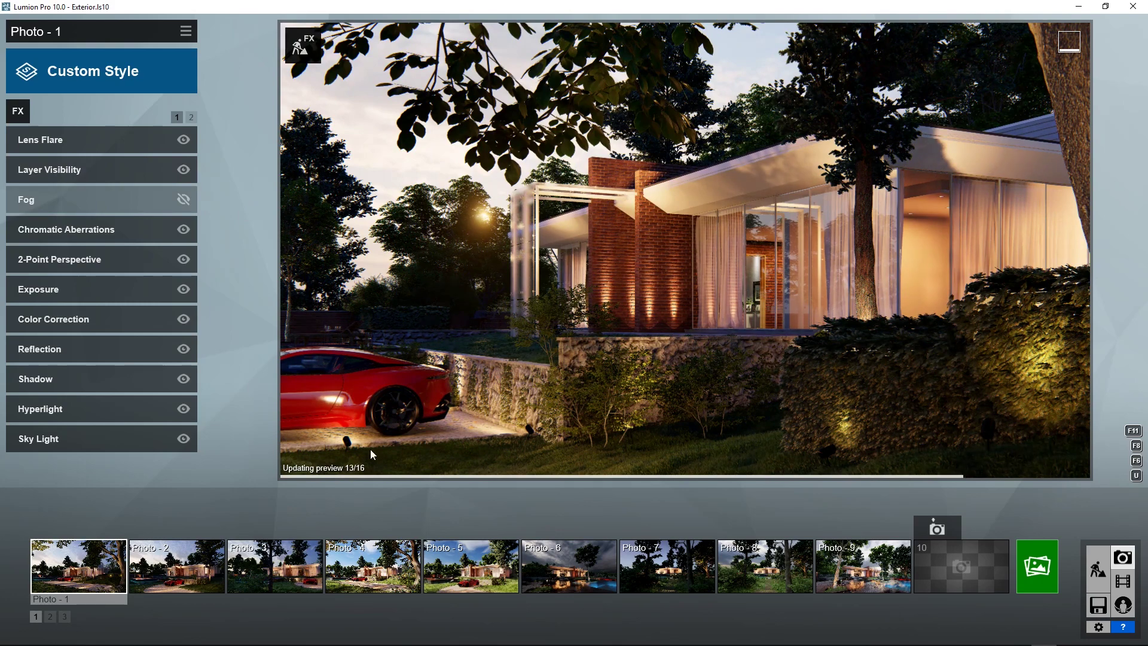
right_drag(380, 422, 342, 472)
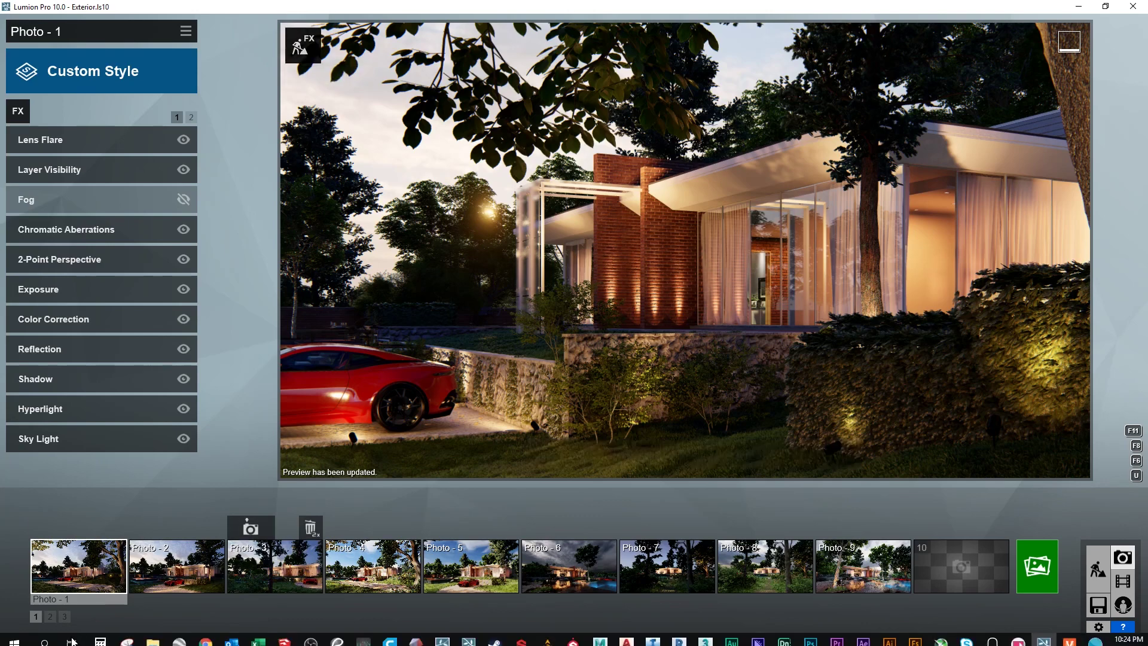
click(94, 585)
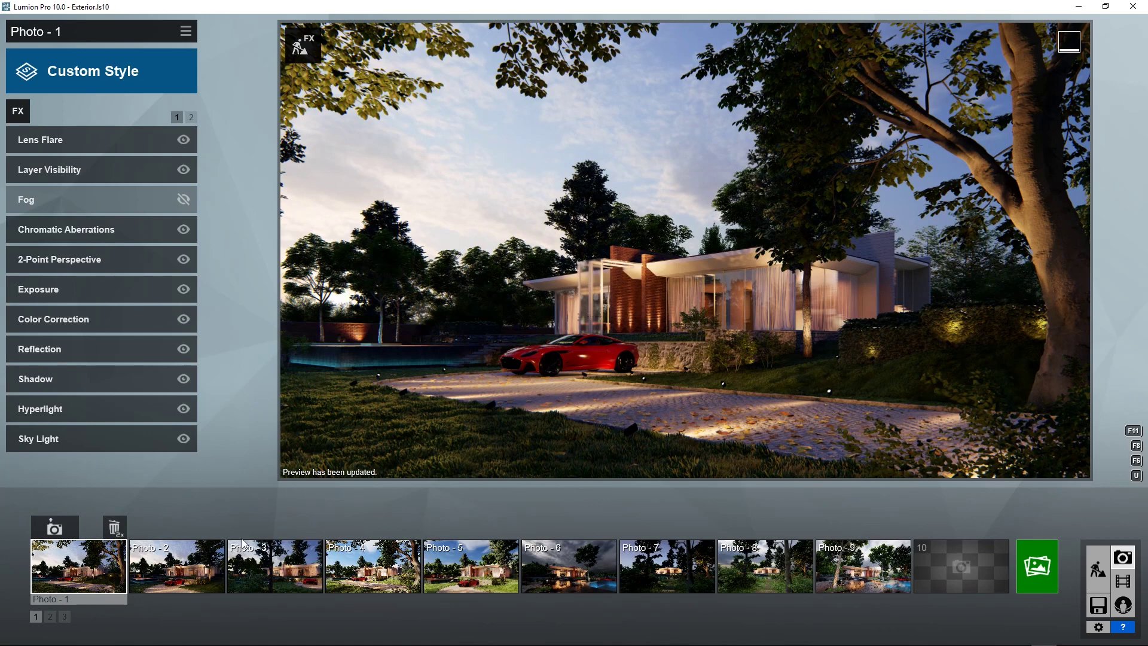
- Restore Photo 1's saved camera after a slight turn and let the preview finish updating
mouse_move(253, 529)
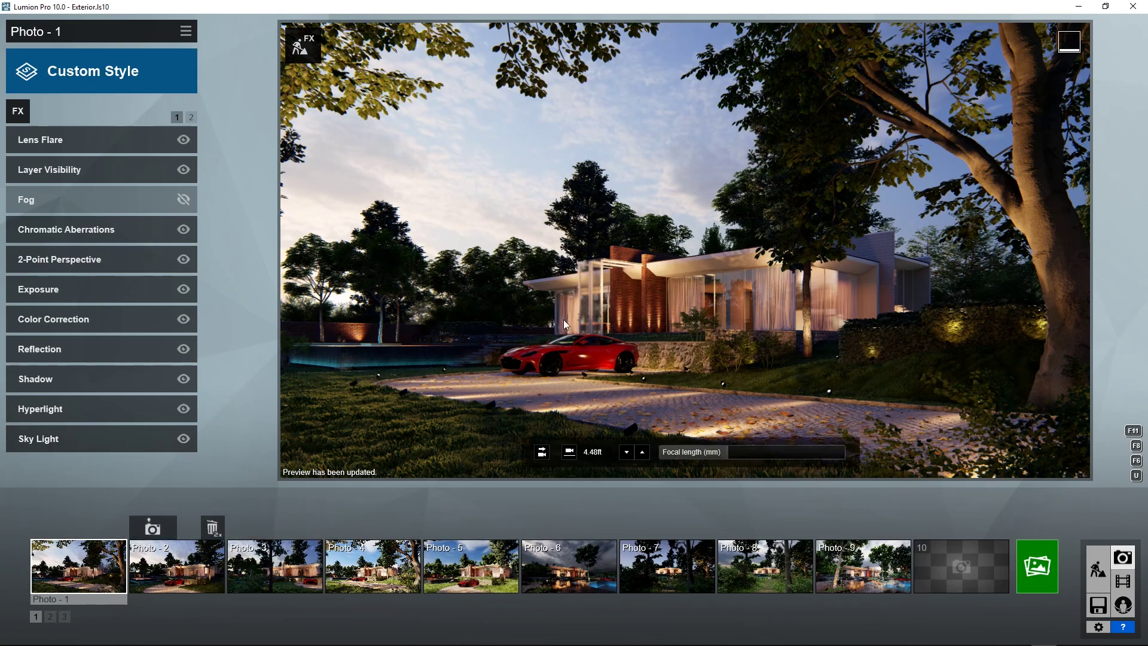
right_drag(564, 318, 583, 318)
click(101, 587)
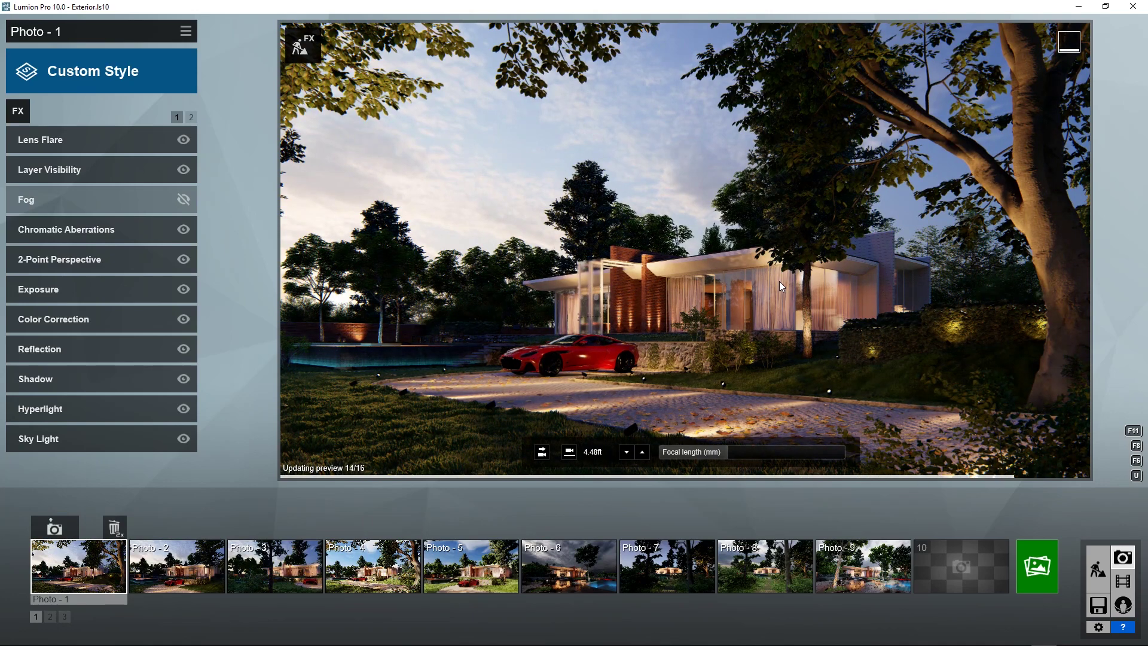
mouse_move(43, 633)
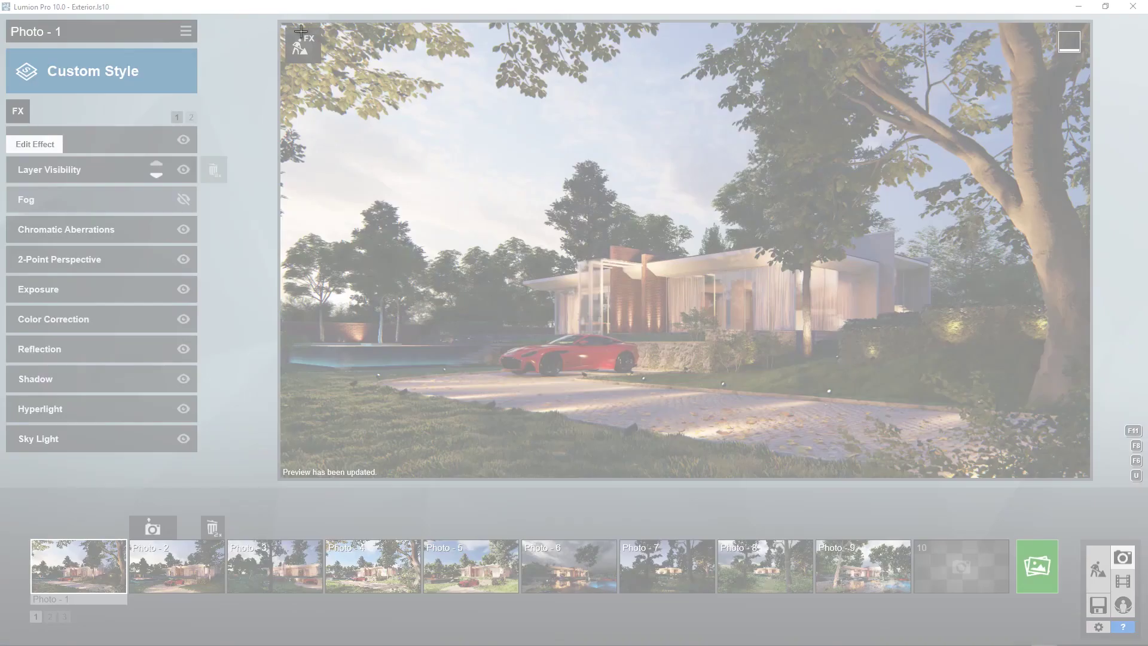
- Snip the whole preview and save it to the Desktop as 'Preview', then close Snipping Tool
drag(278, 24, 1088, 480)
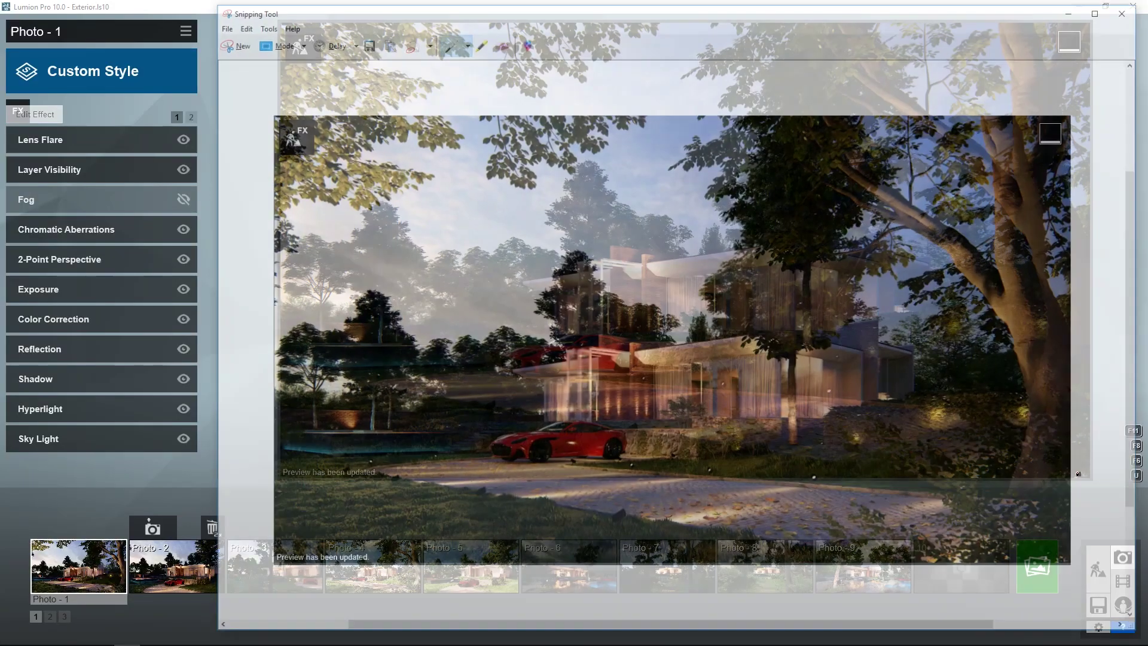
click(365, 42)
click(263, 124)
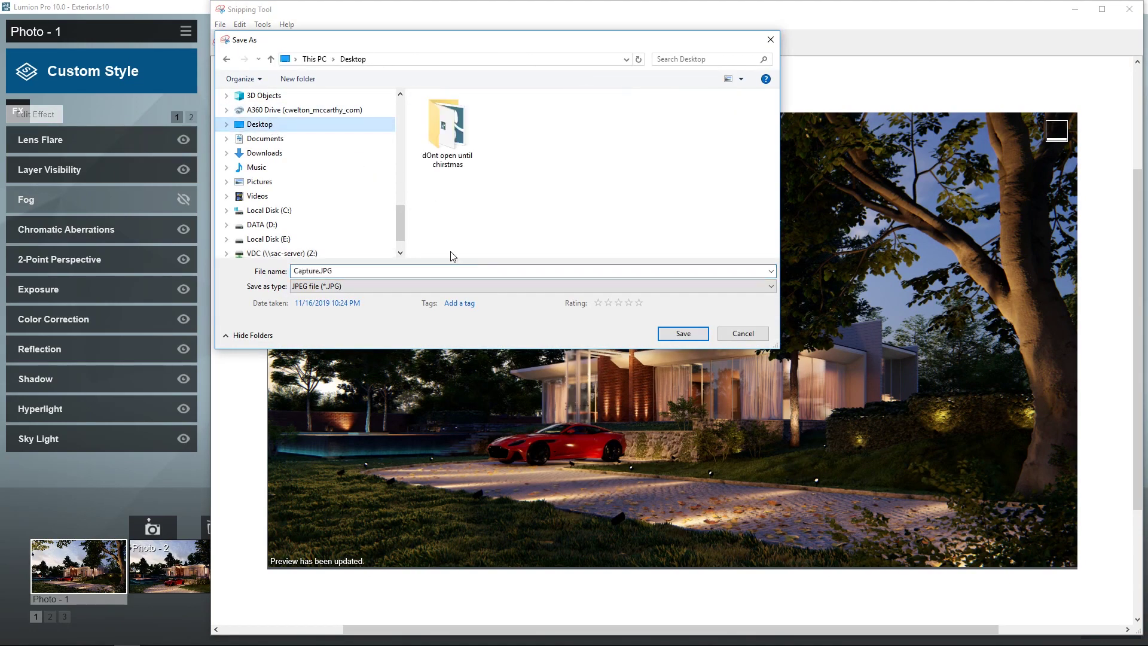
click(440, 270)
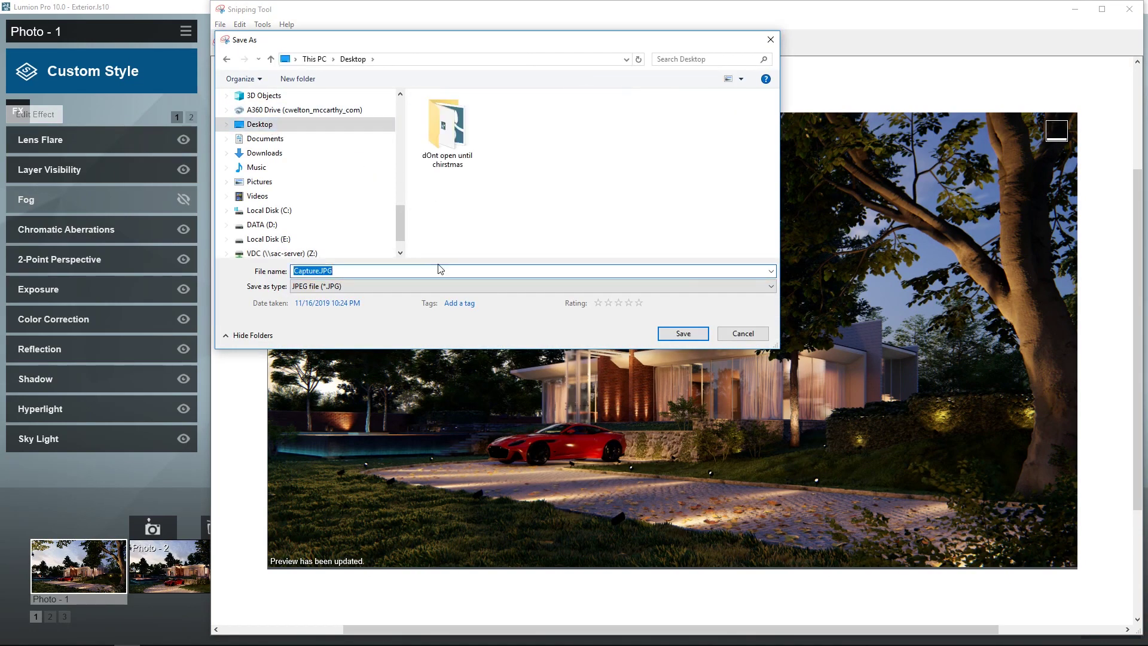
text(pREV)
key(BackSpace)
key(BackSpace)
key(BackSpace)
text(Preview)
key(Return)
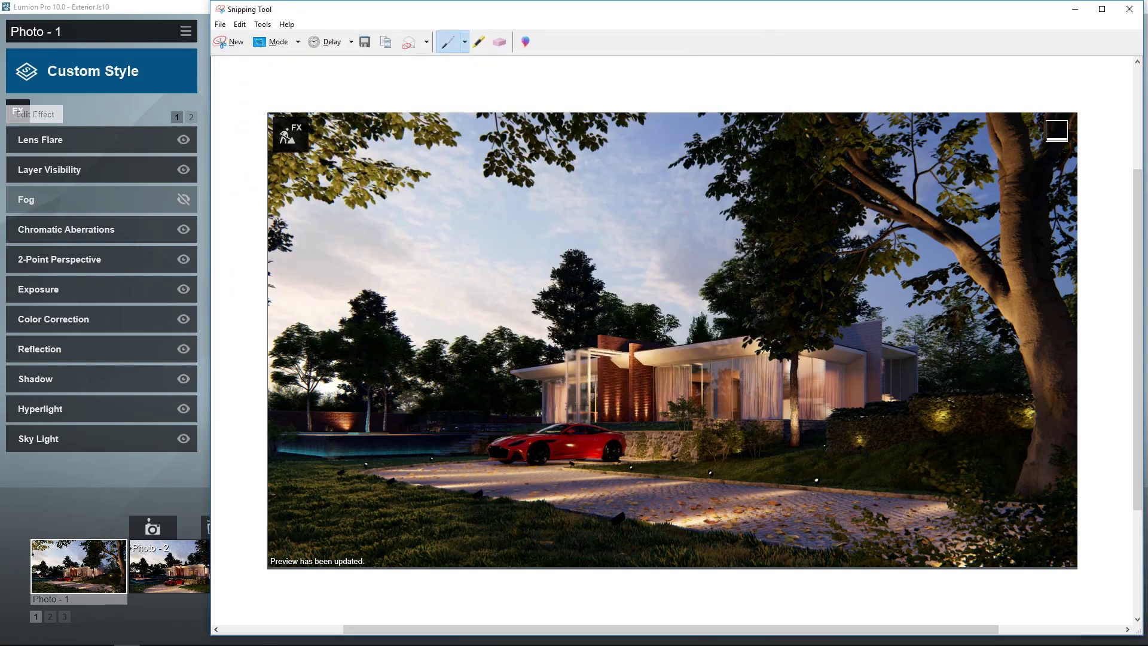
click(1130, 10)
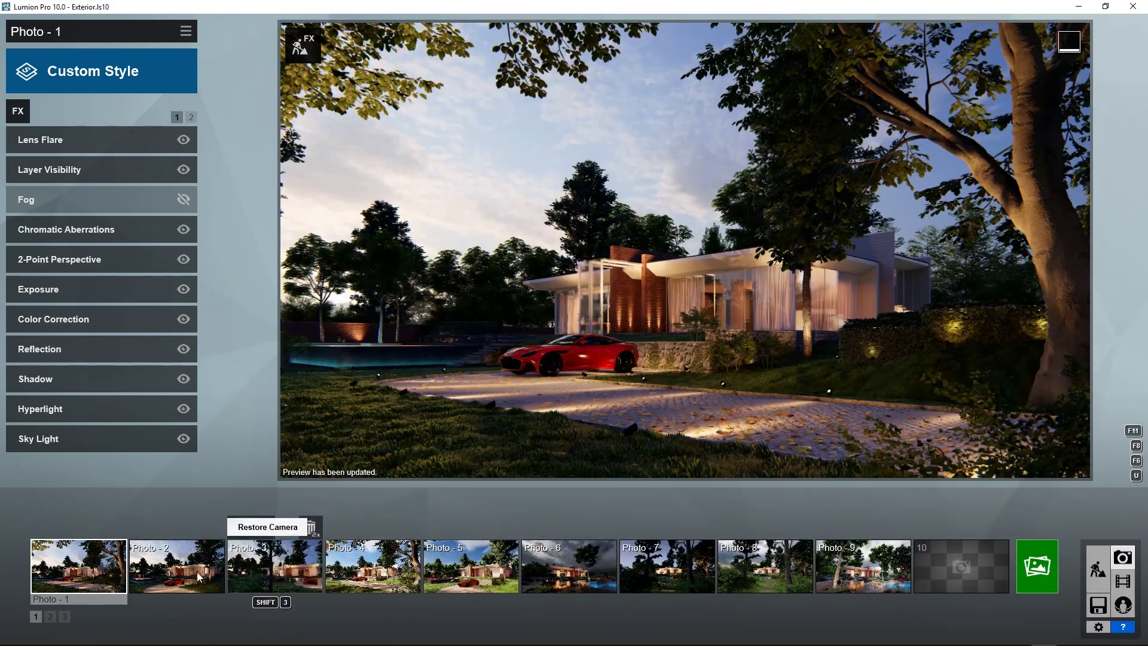
- Render Photo 1 at 1920x1080 to the Desktop as 'Render' and open its folder
click(1036, 569)
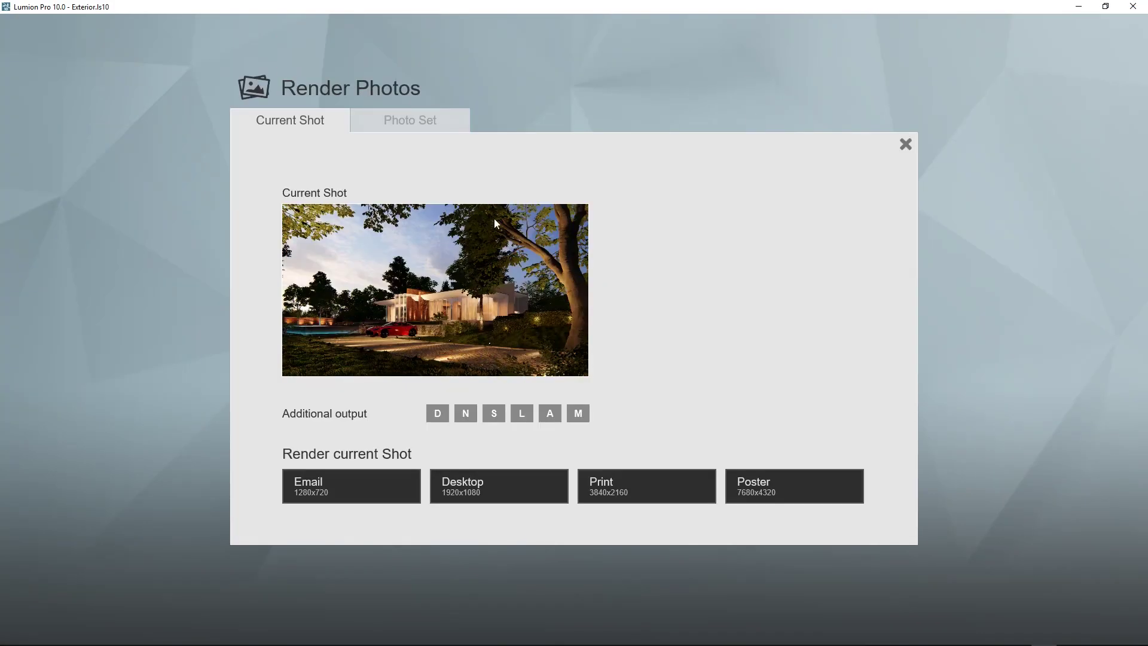
click(533, 485)
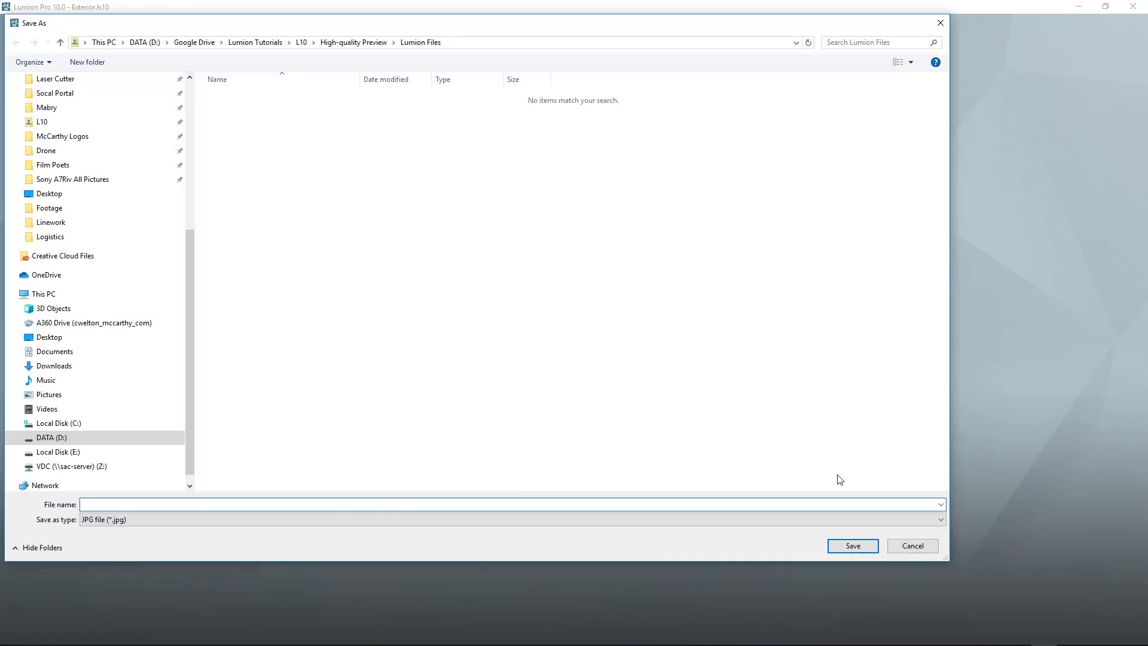
click(79, 197)
key(shift+F10)
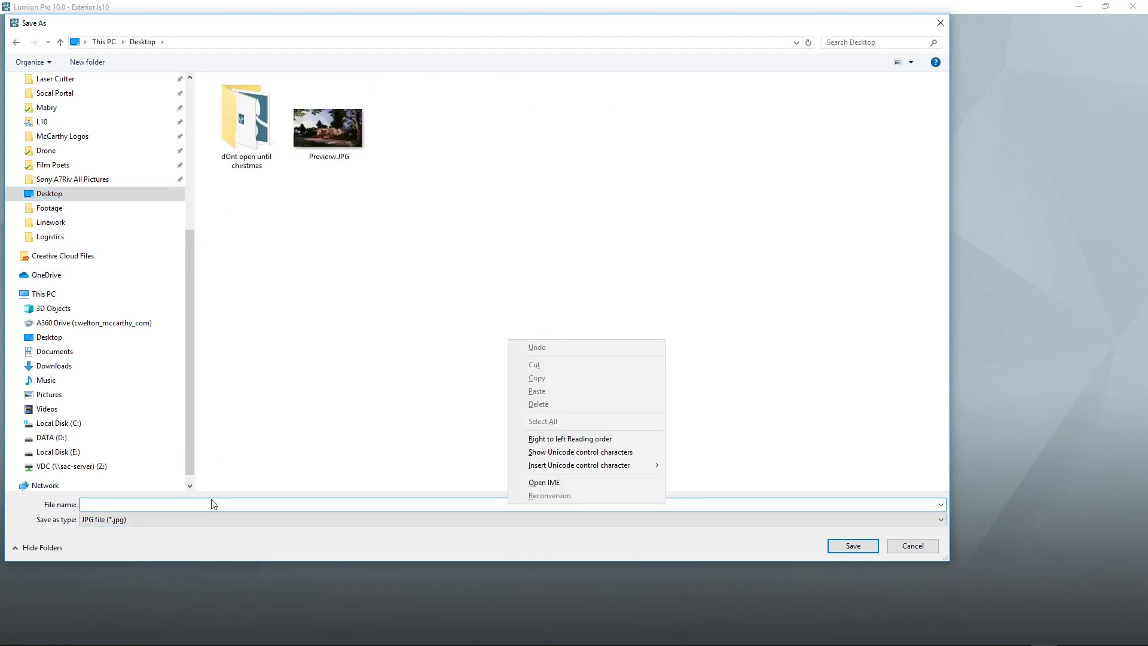
key(Escape)
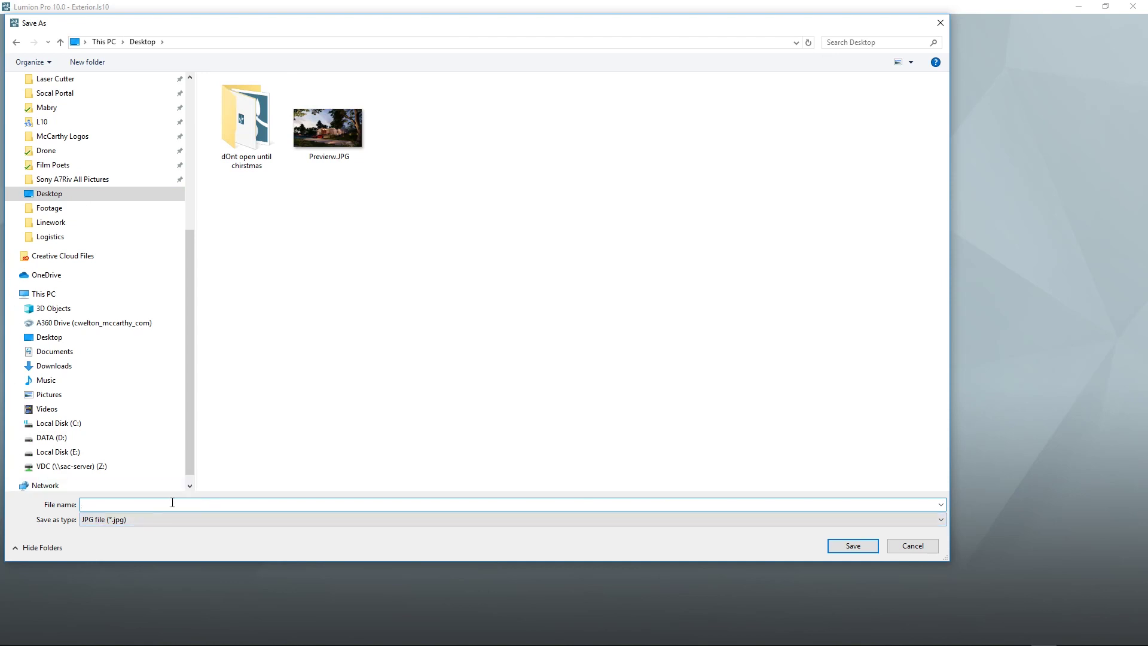
text(Render)
key(Return)
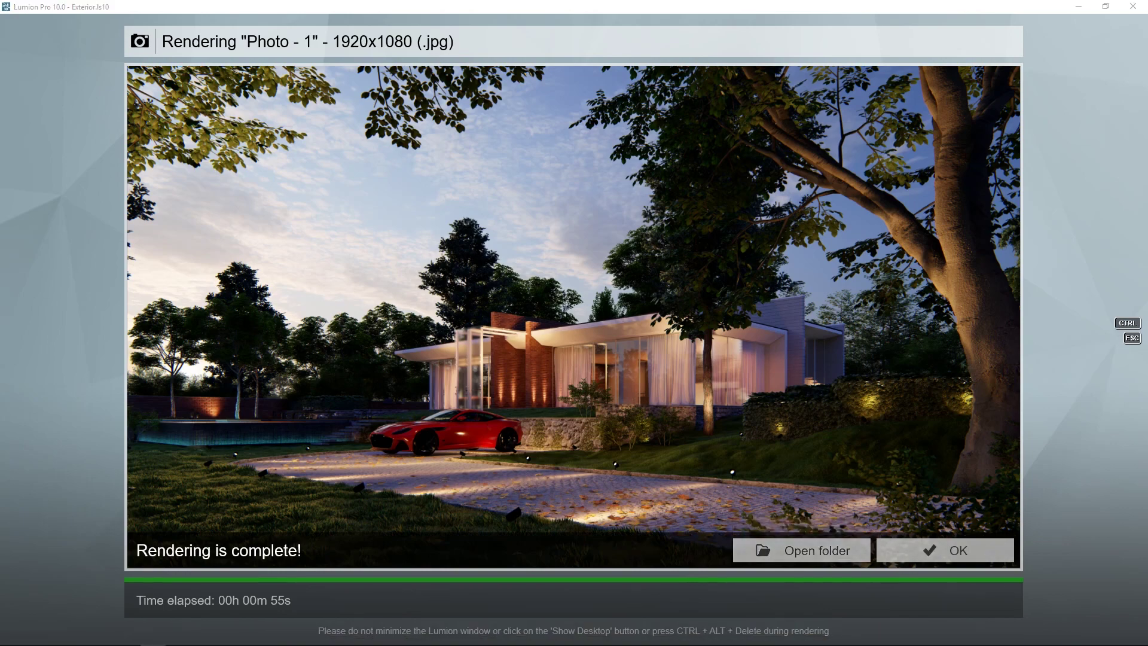
click(801, 550)
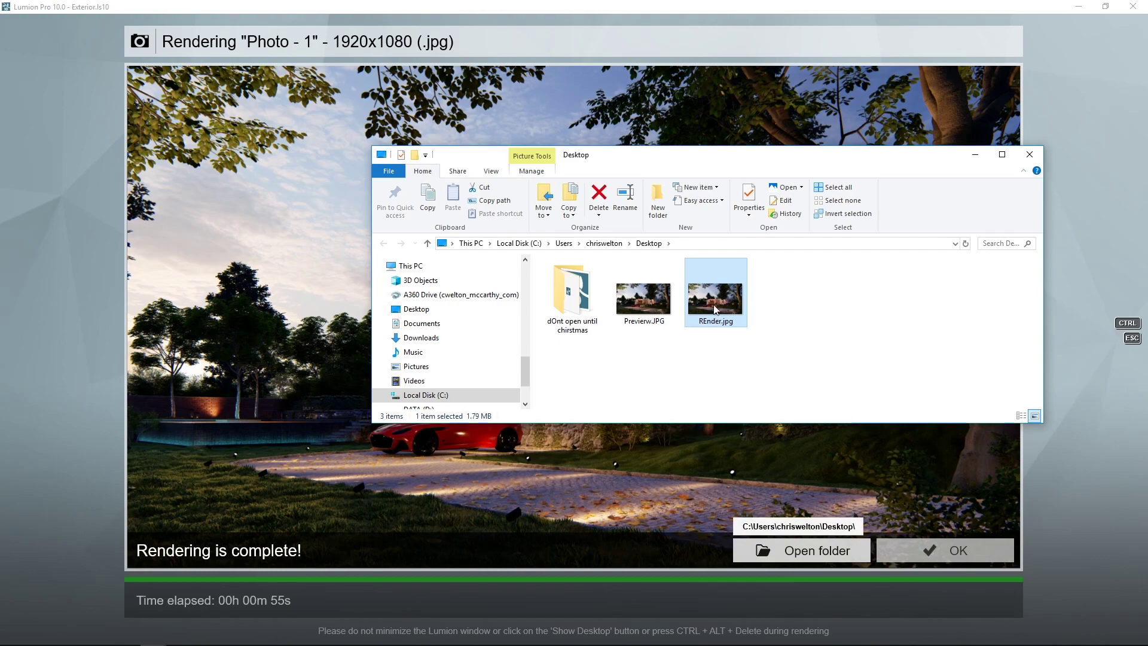
- Open the preview image and the final render side by side in Photos
click(651, 311)
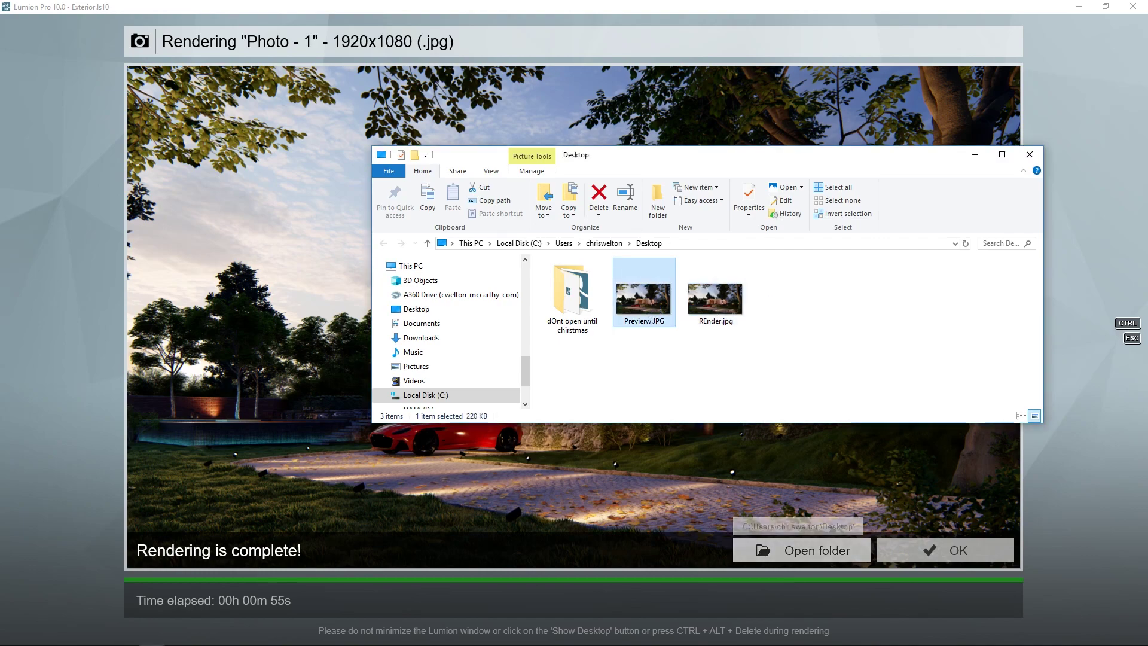
double_click(644, 298)
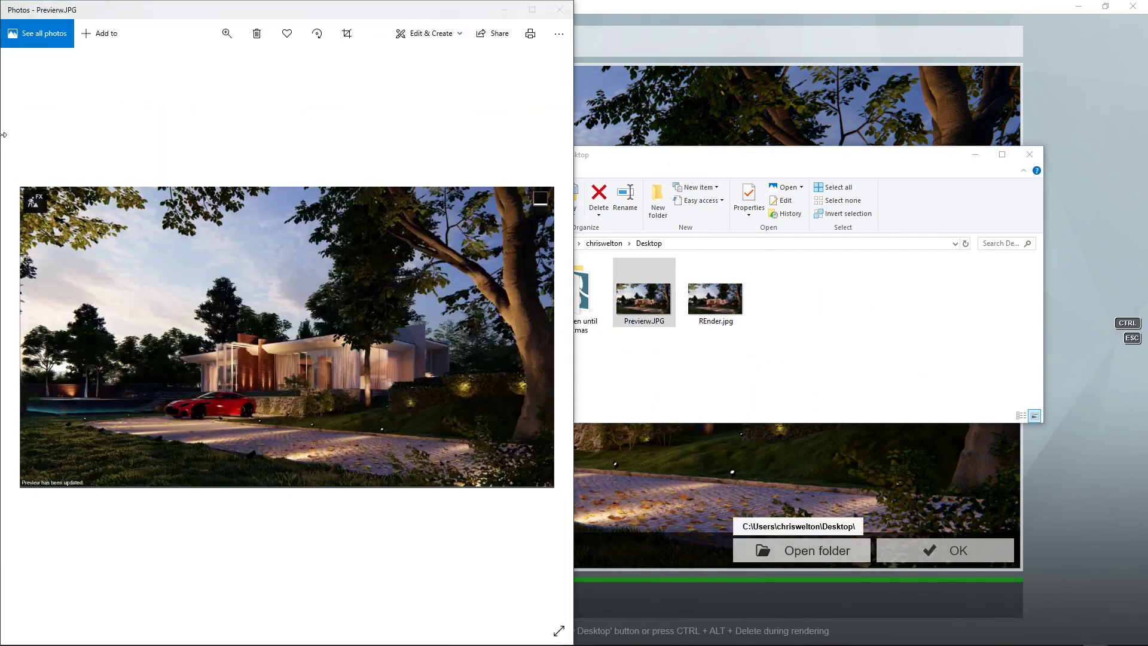
click(953, 127)
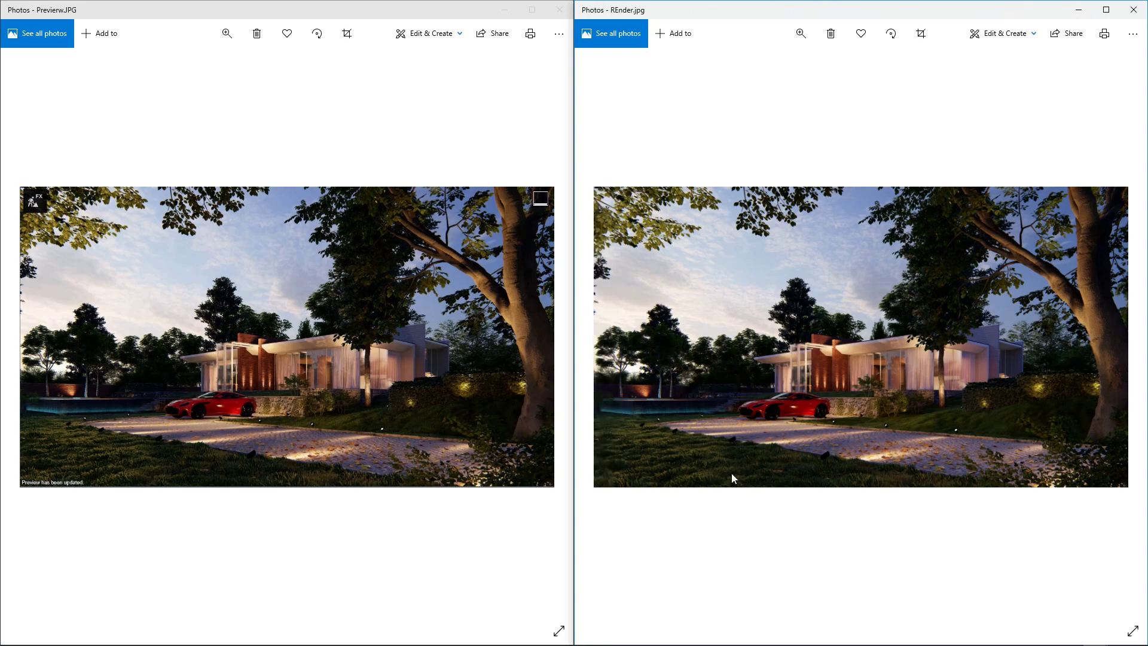
- Zoom and pan both images to compare the preview's detail with the final render
scroll(731, 471, up, 3)
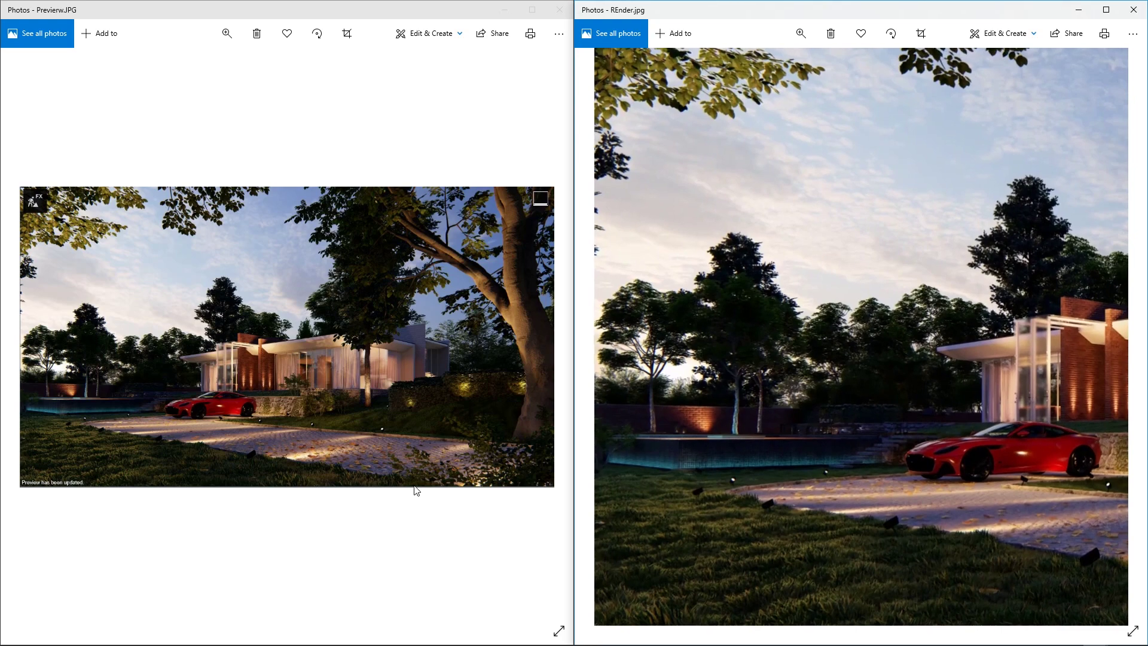
click(54, 455)
scroll(54, 454, up, 3)
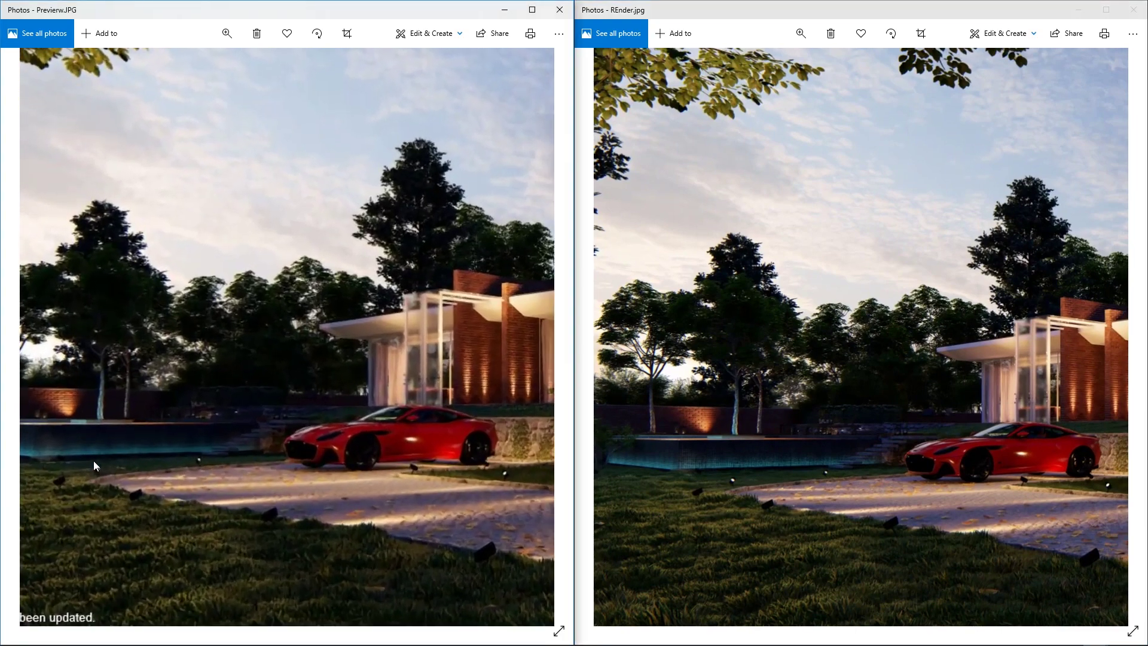
scroll(140, 434, down, 3)
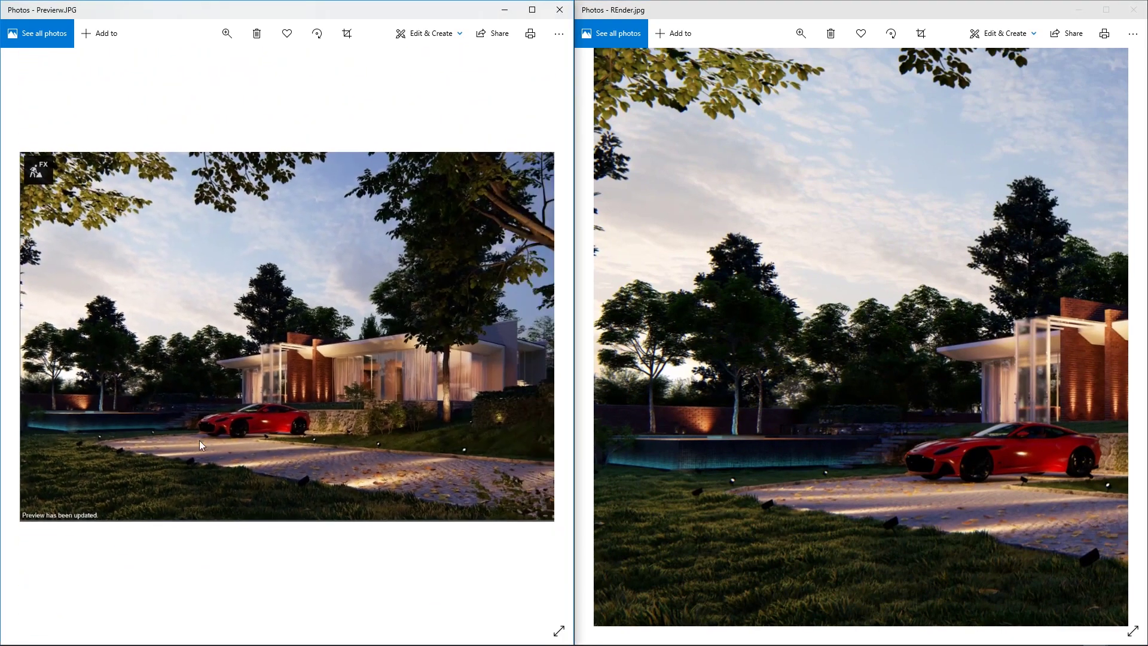
click(787, 413)
scroll(784, 416, down, 3)
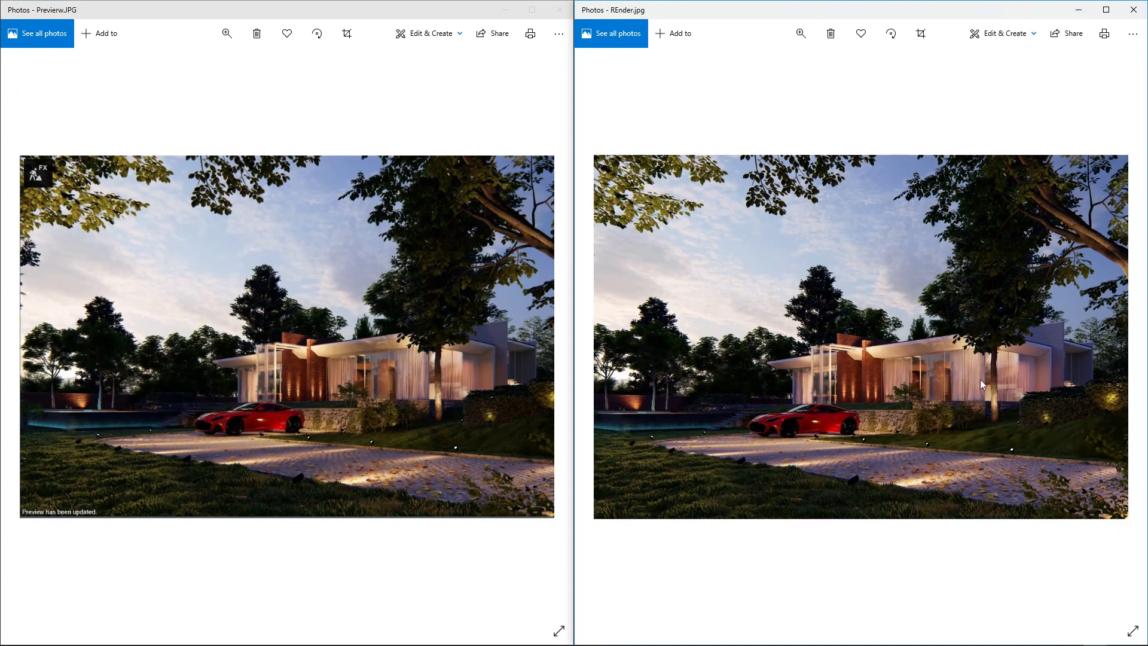
scroll(980, 379, up, 5)
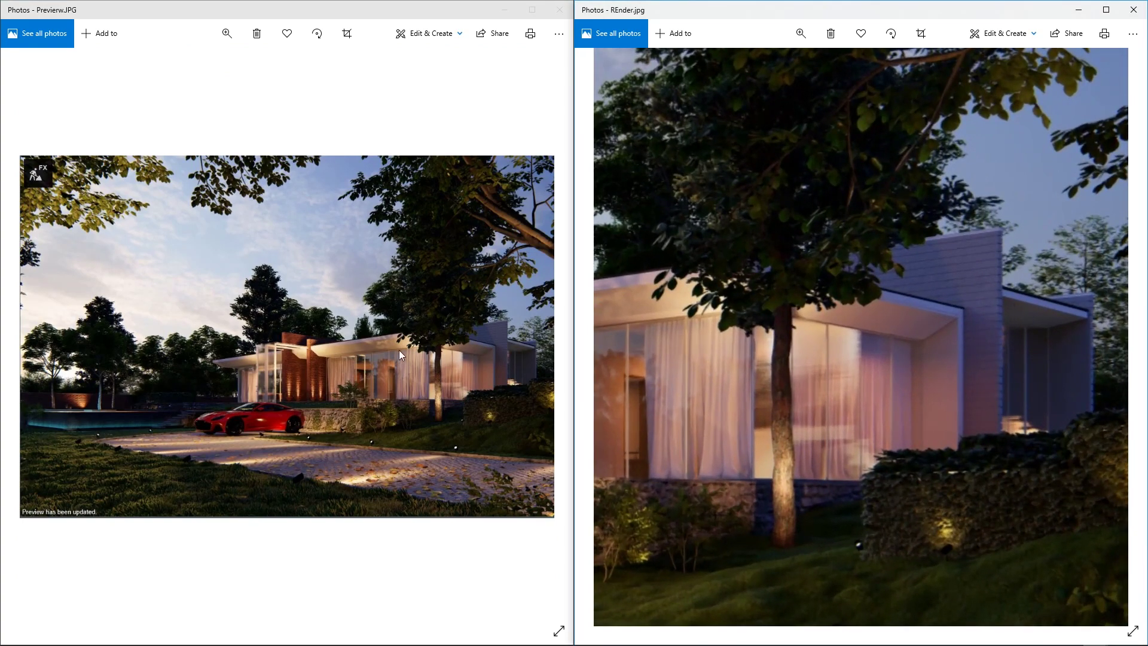
scroll(508, 324, up, 5)
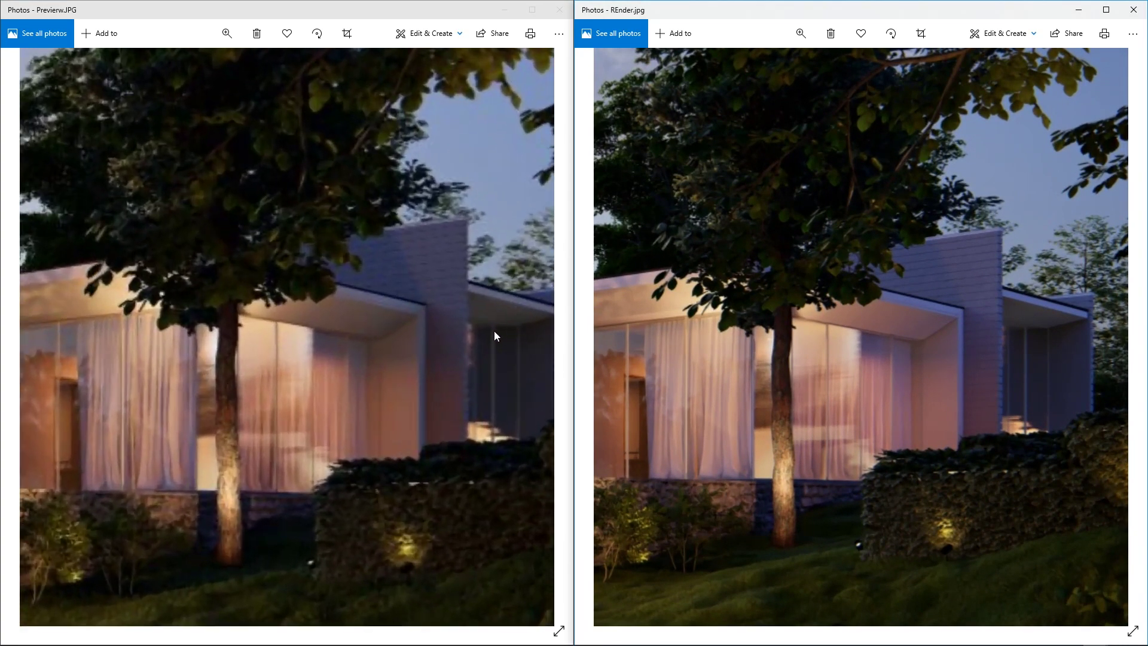
click(456, 339)
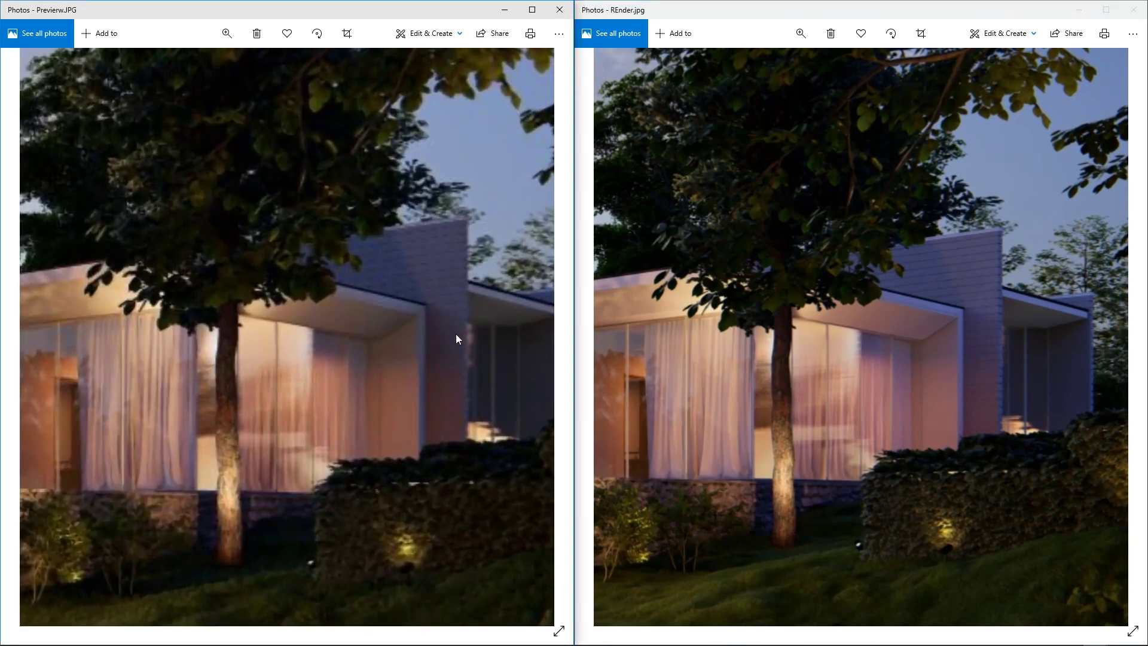
drag(456, 335, 406, 347)
scroll(779, 347, down, 5)
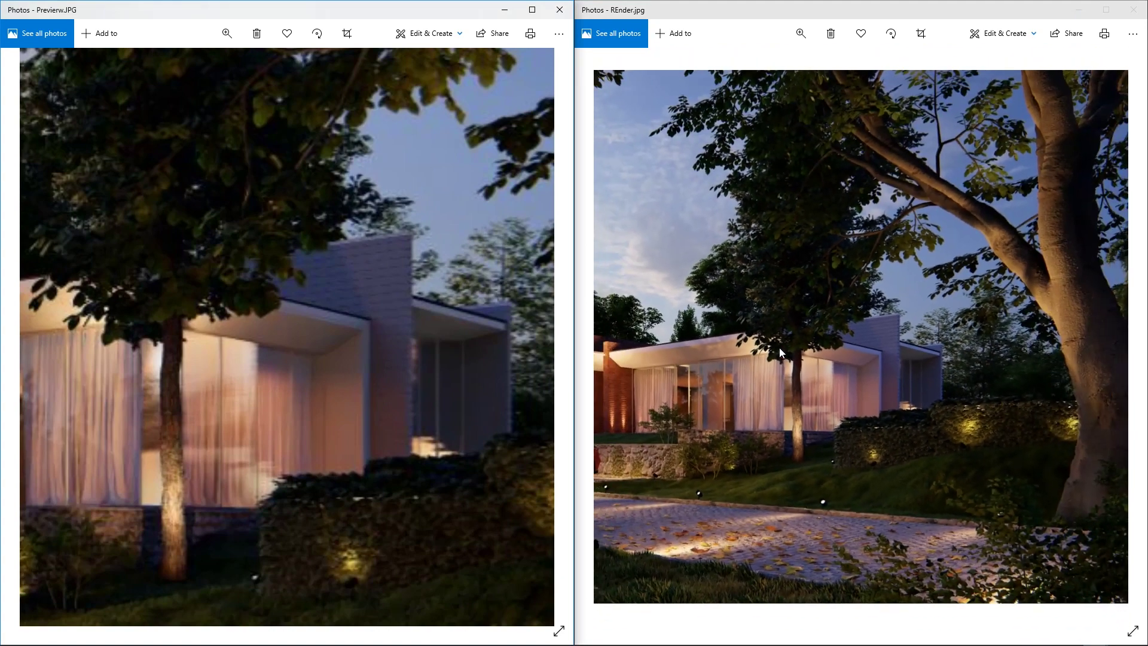
scroll(443, 332, down, 4)
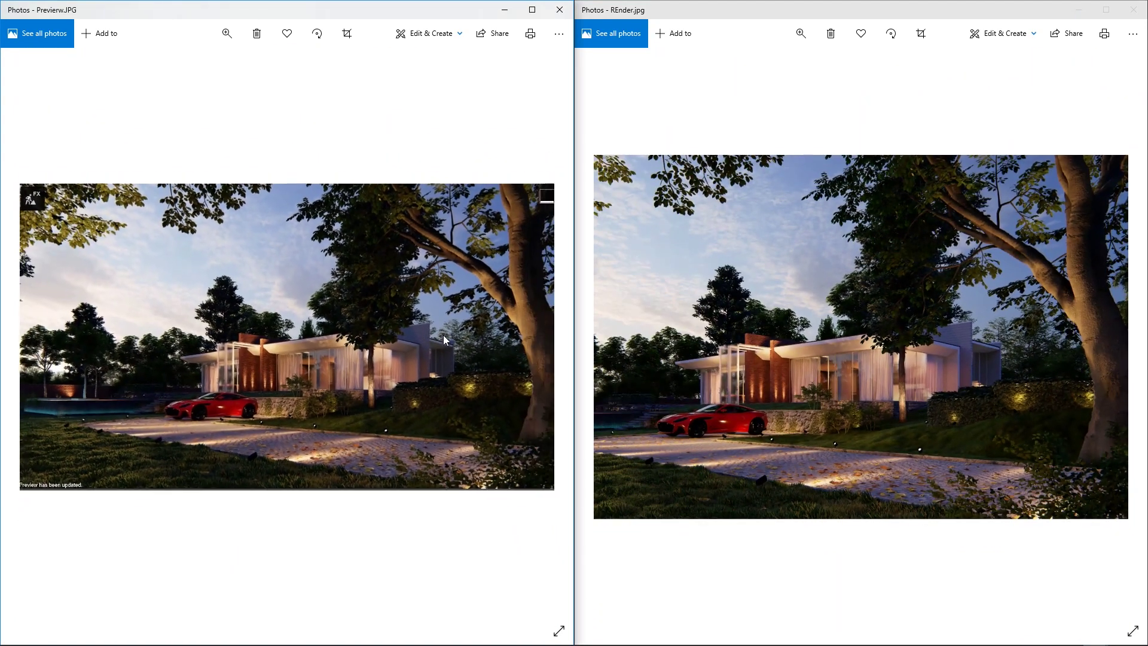
click(739, 266)
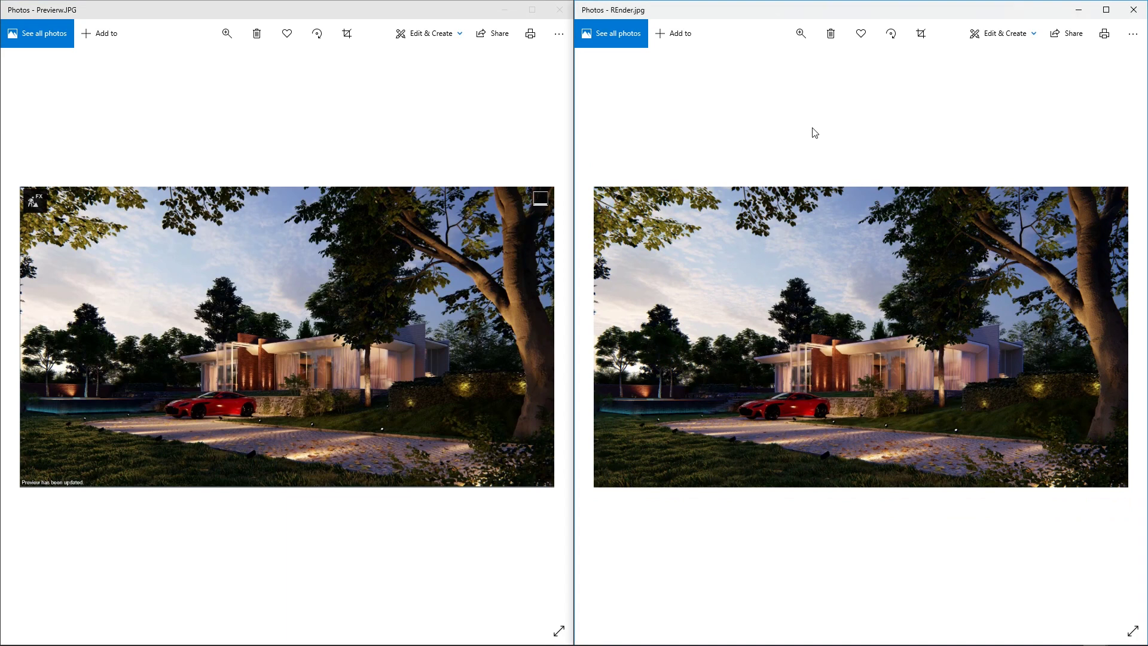
- Close the preview image, dismiss the render-complete message, and shift the camera toward the house
click(560, 11)
click(201, 267)
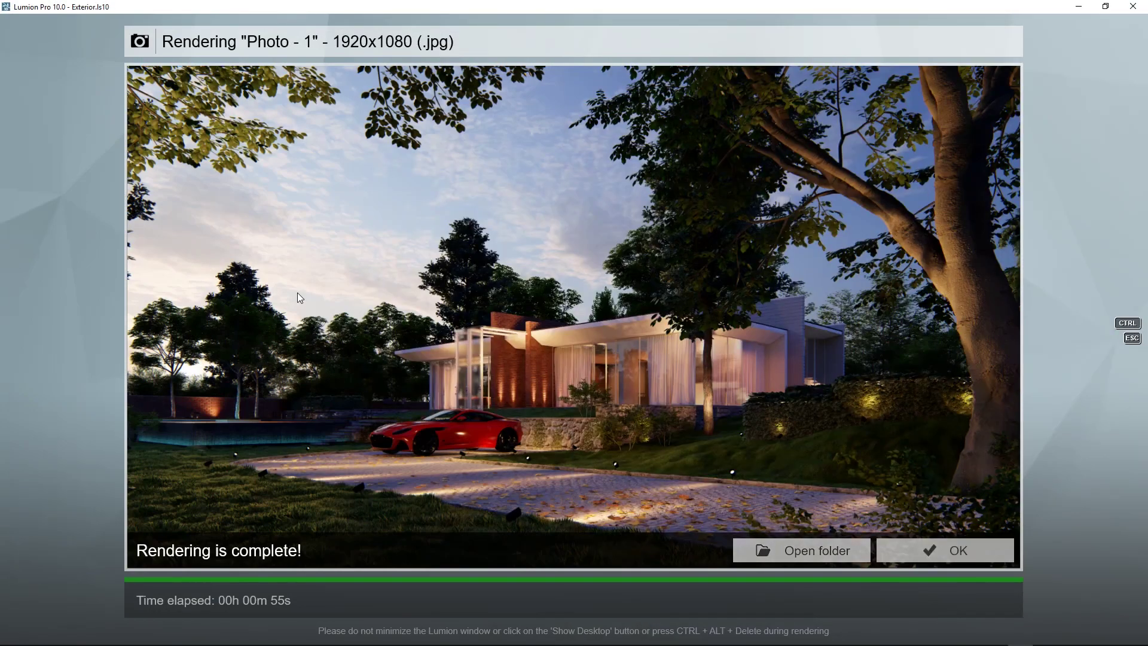
click(936, 550)
right_drag(505, 150, 504, 149)
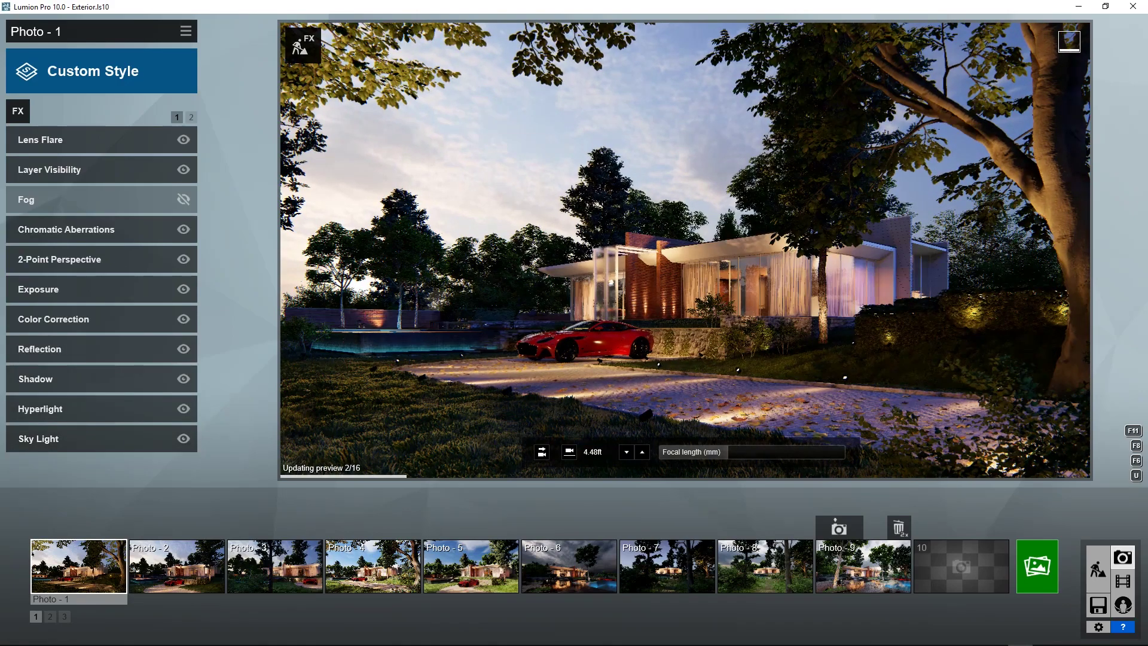
right_drag(685, 250, 685, 250)
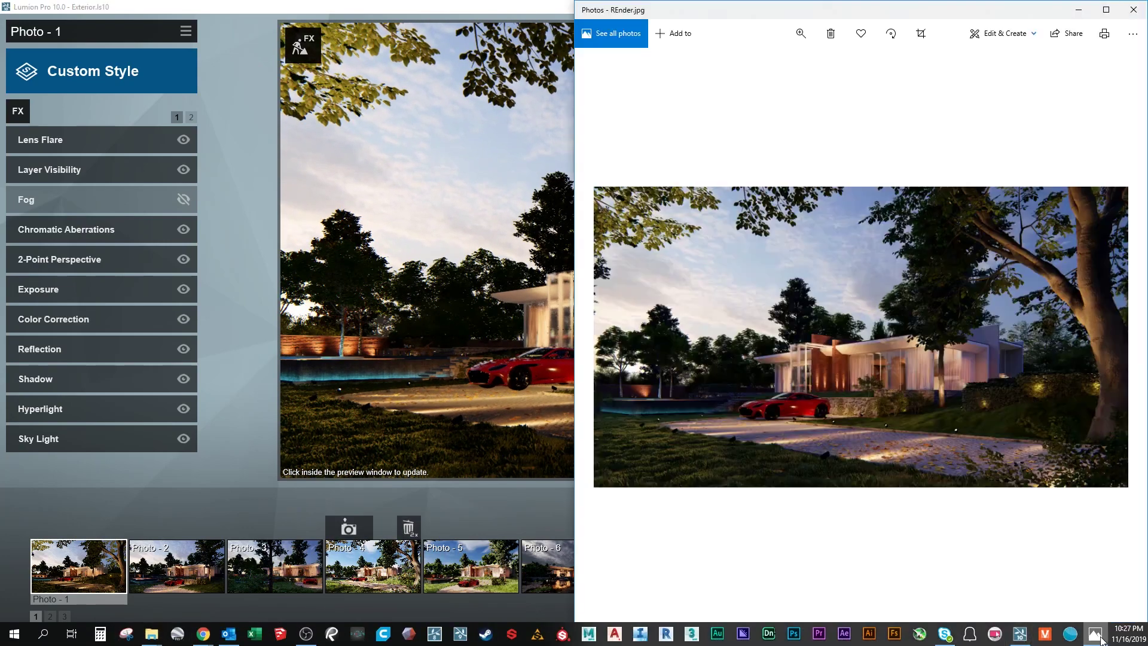
- Overlay the final render on the viewport to compare, then refresh the preview and move closer
click(1095, 634)
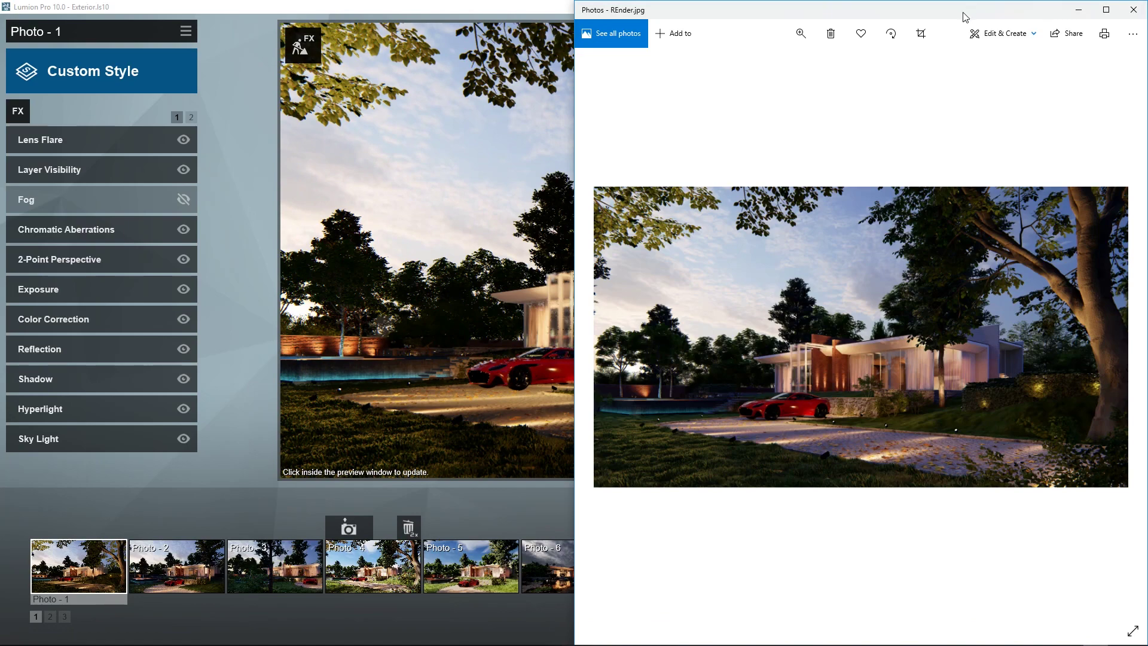
drag(966, 17, 484, 62)
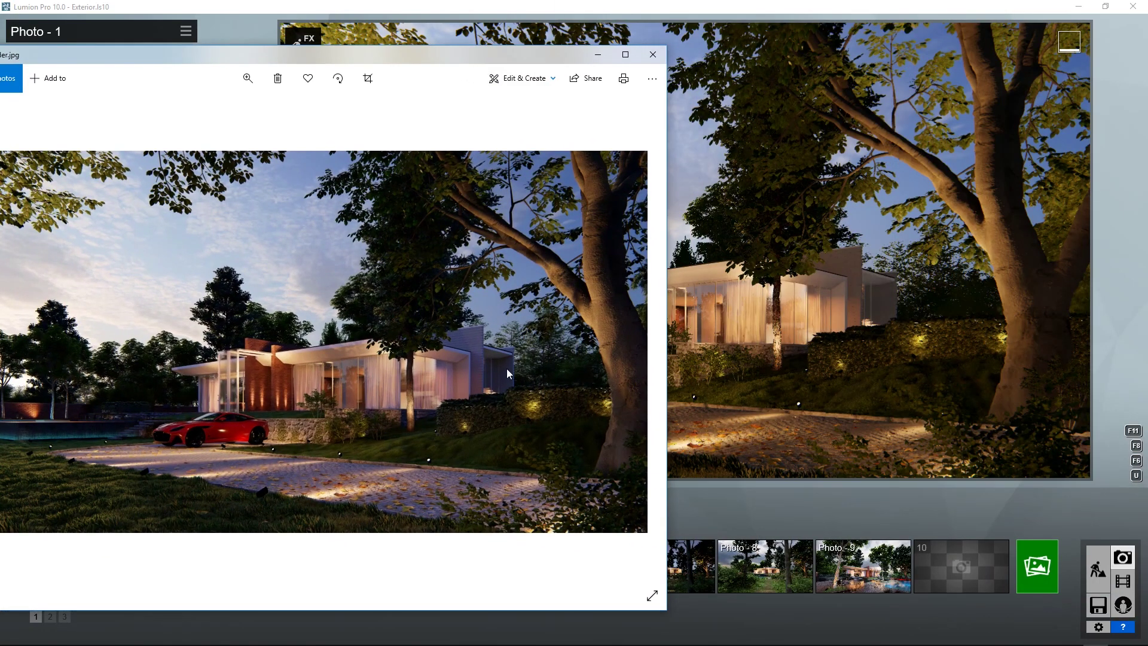
click(653, 54)
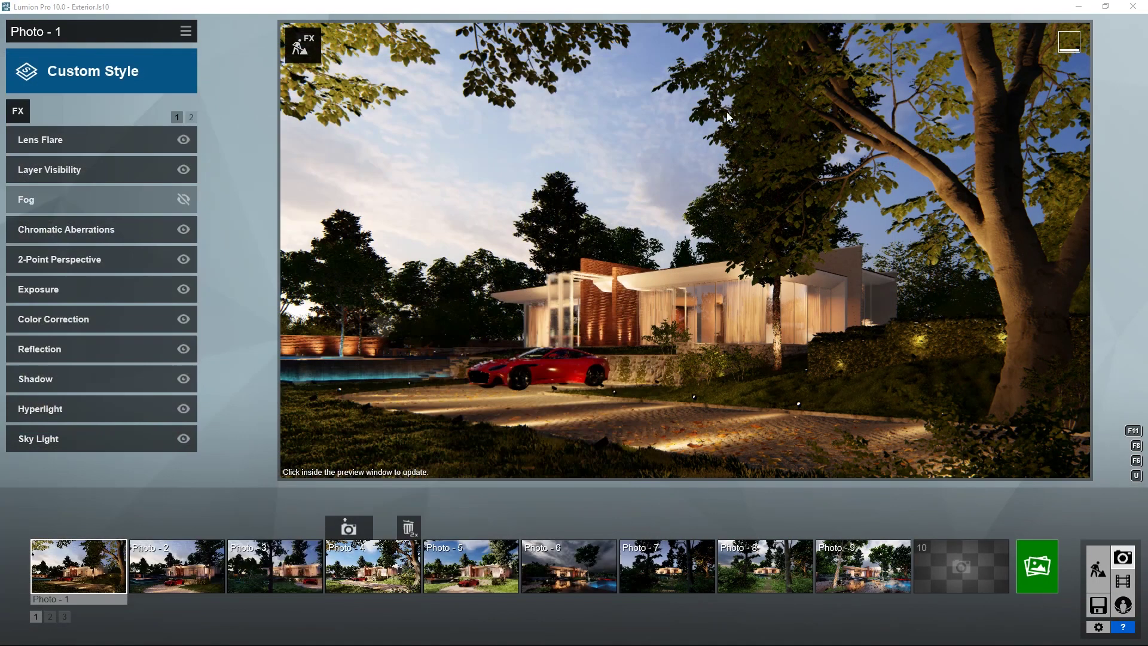
click(762, 205)
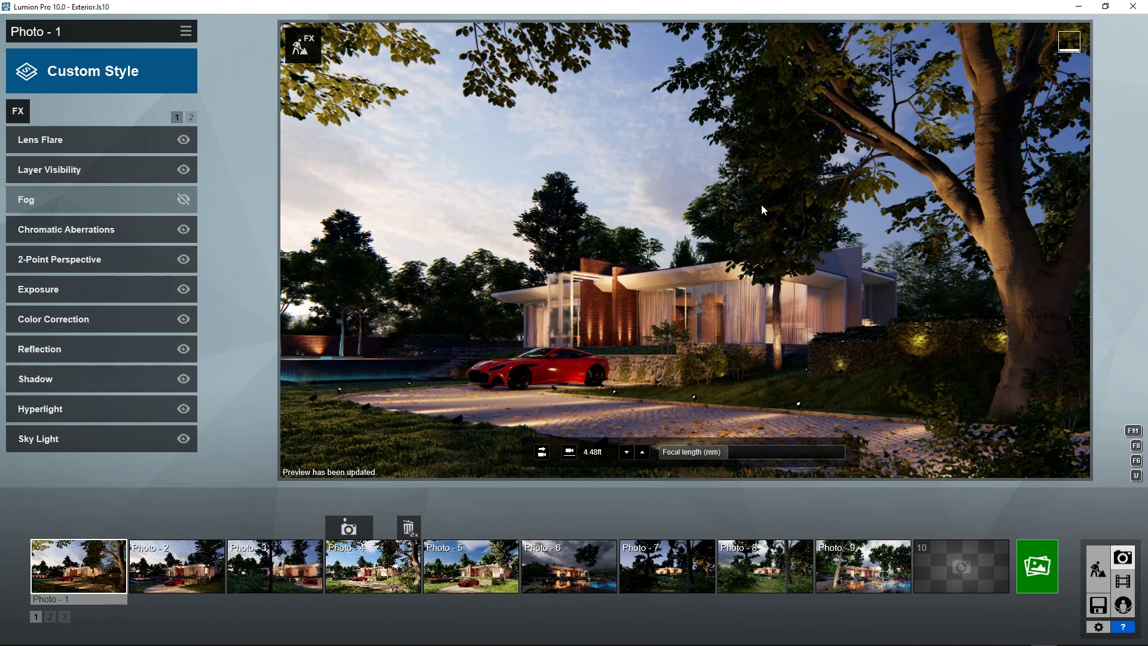
key(w)
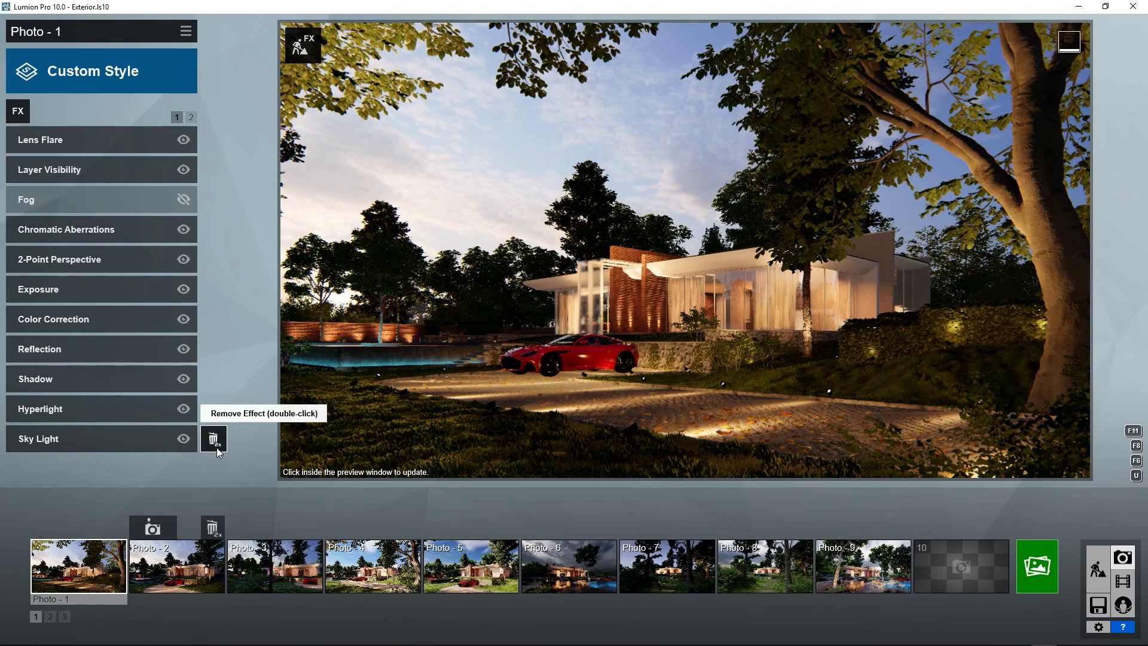
- Update the high-quality preview for the night view of the house behind the lit trees
click(337, 372)
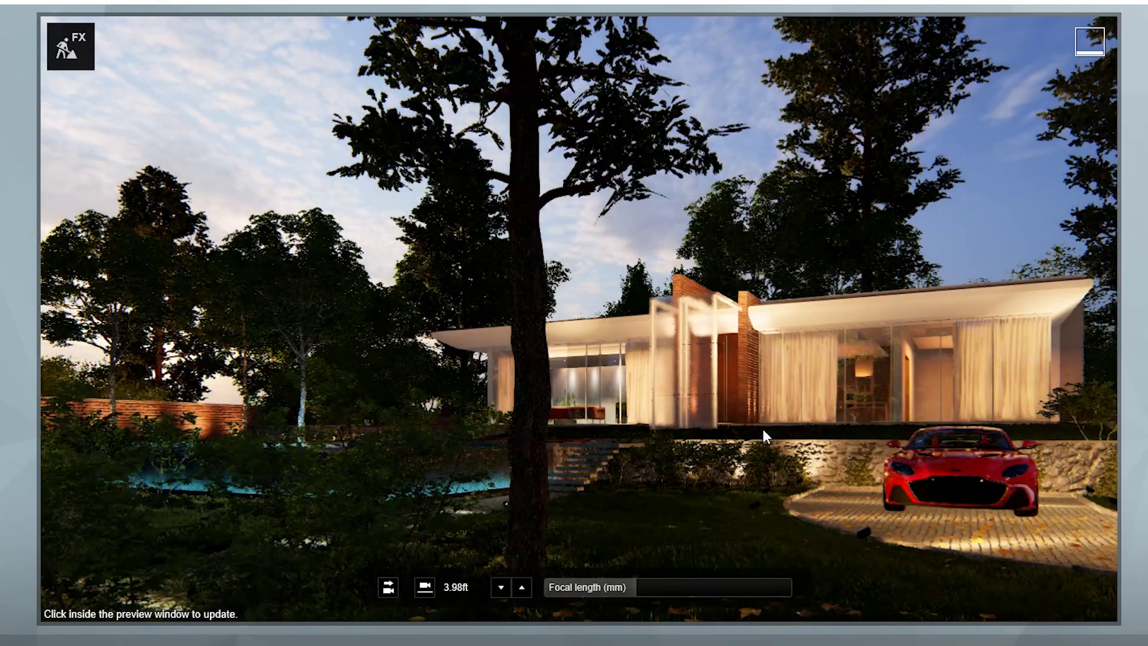
click(763, 428)
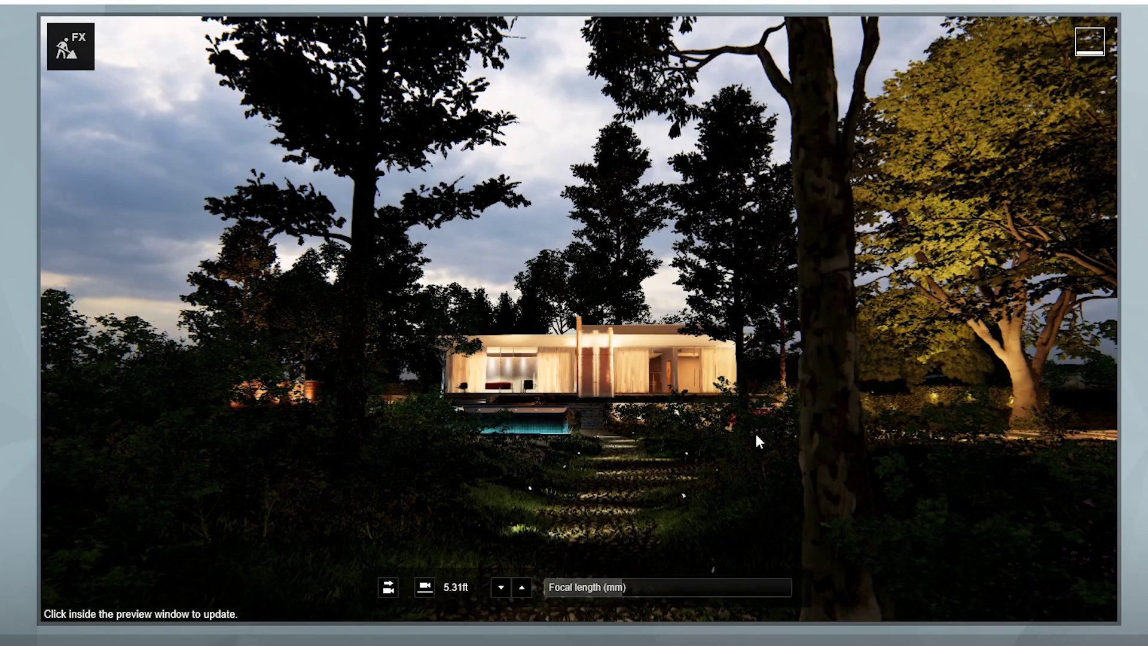
click(755, 432)
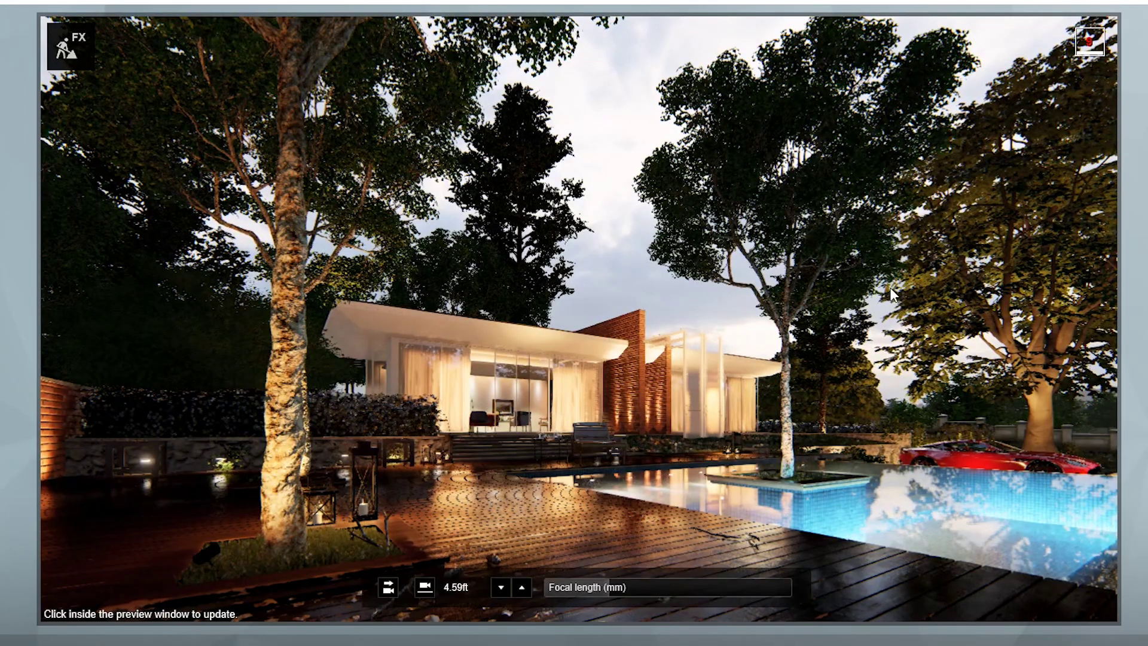
- Refresh Photo - 9's poolside evening preview at full quality
click(890, 287)
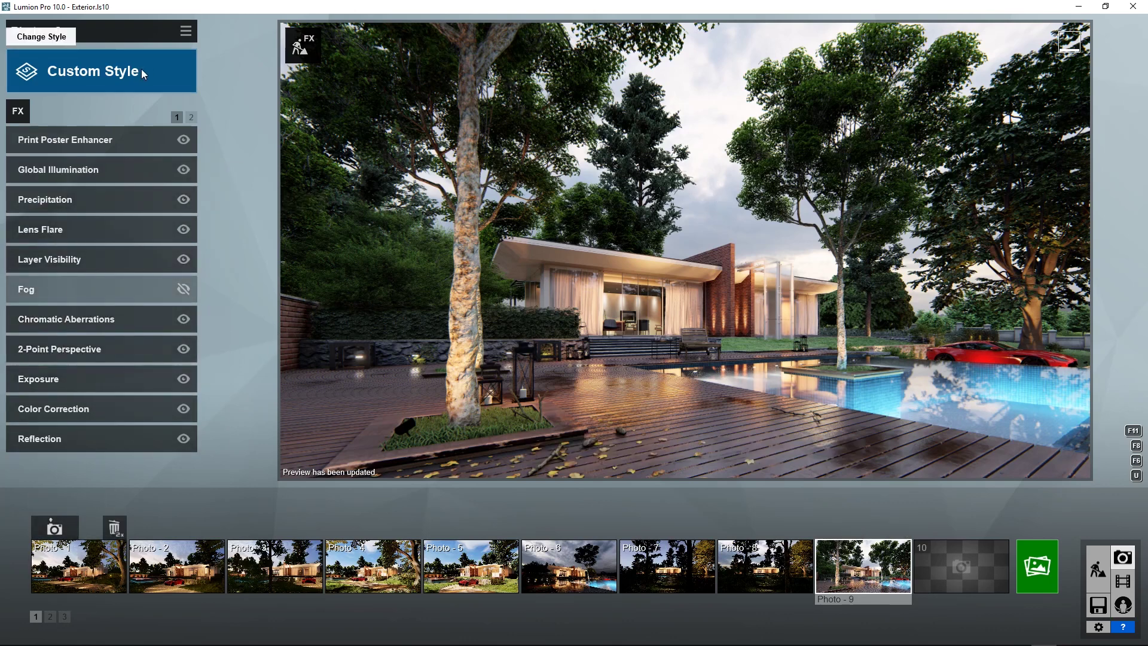
- Turn off Sky Light for Photo - 9 and preview it, moving closer to the house
click(191, 116)
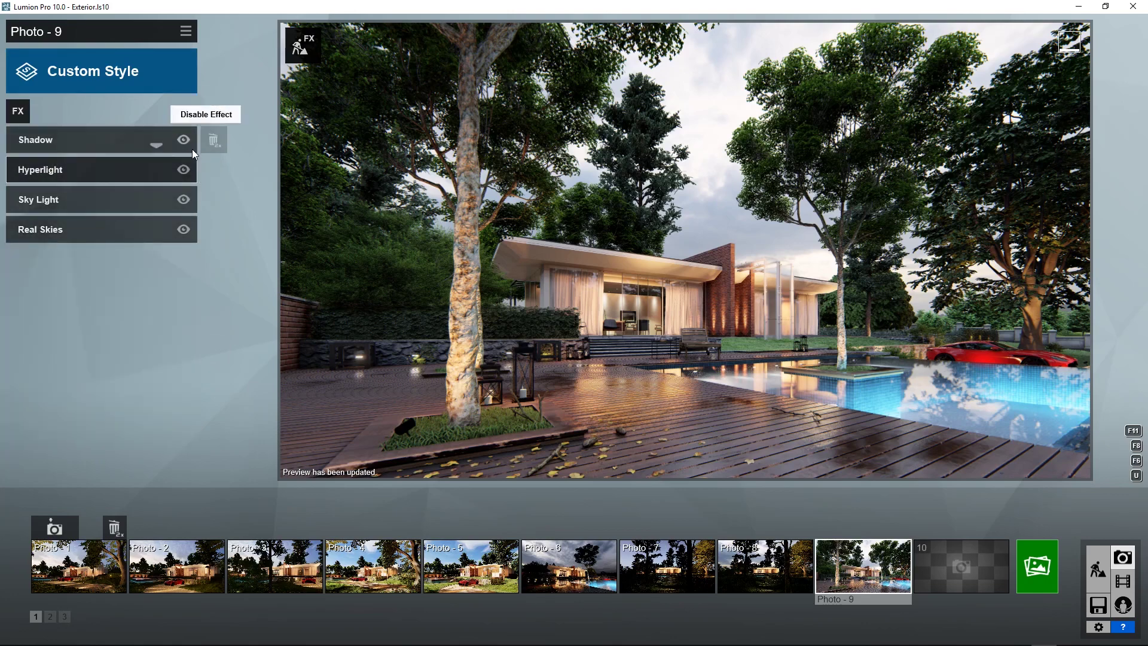
click(184, 199)
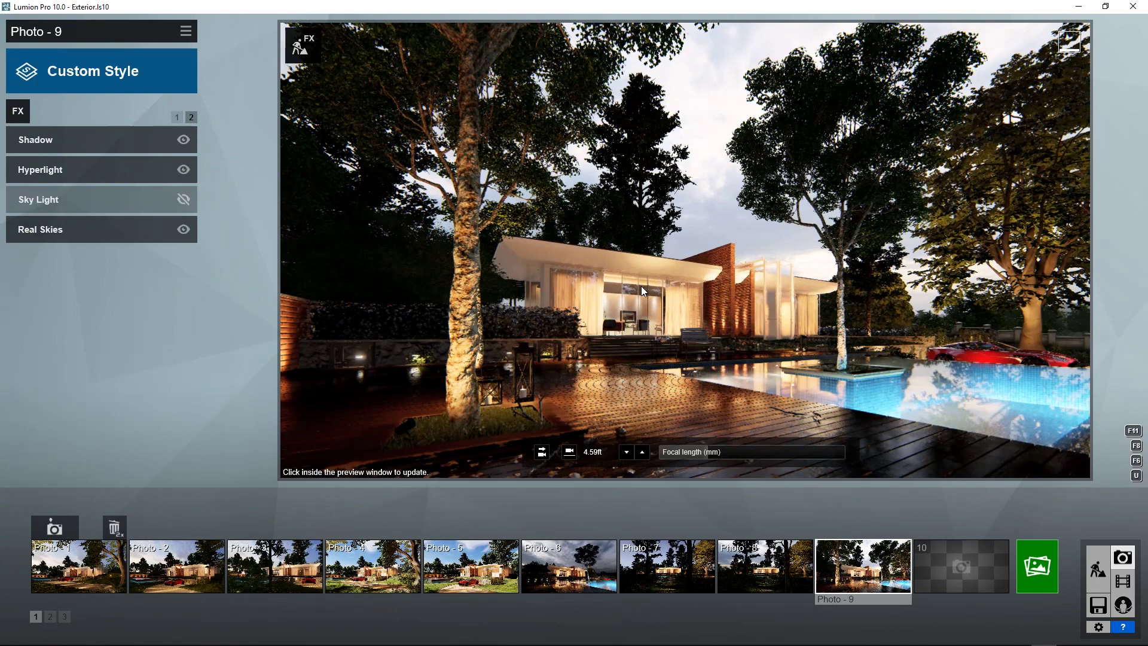
click(651, 286)
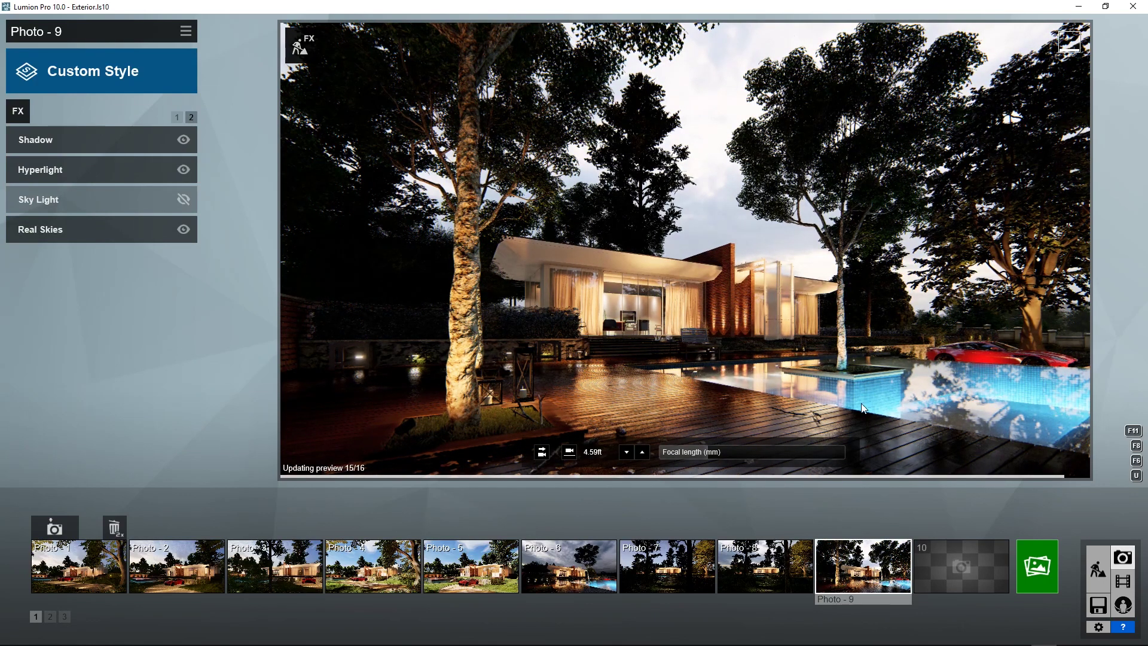
key(w)
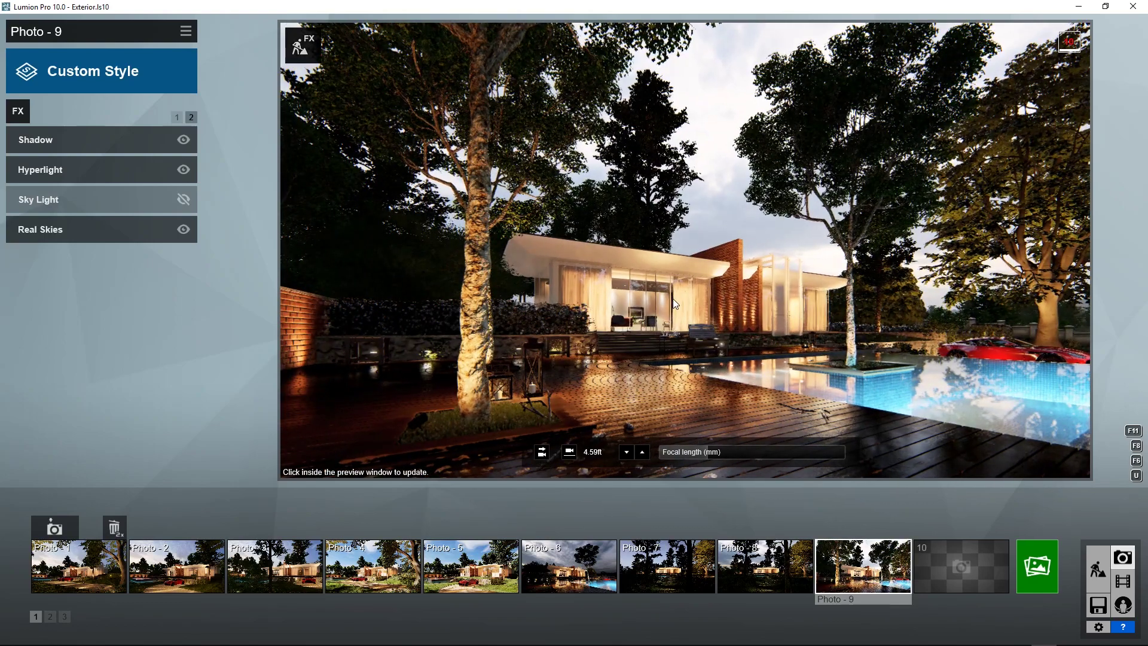
click(739, 365)
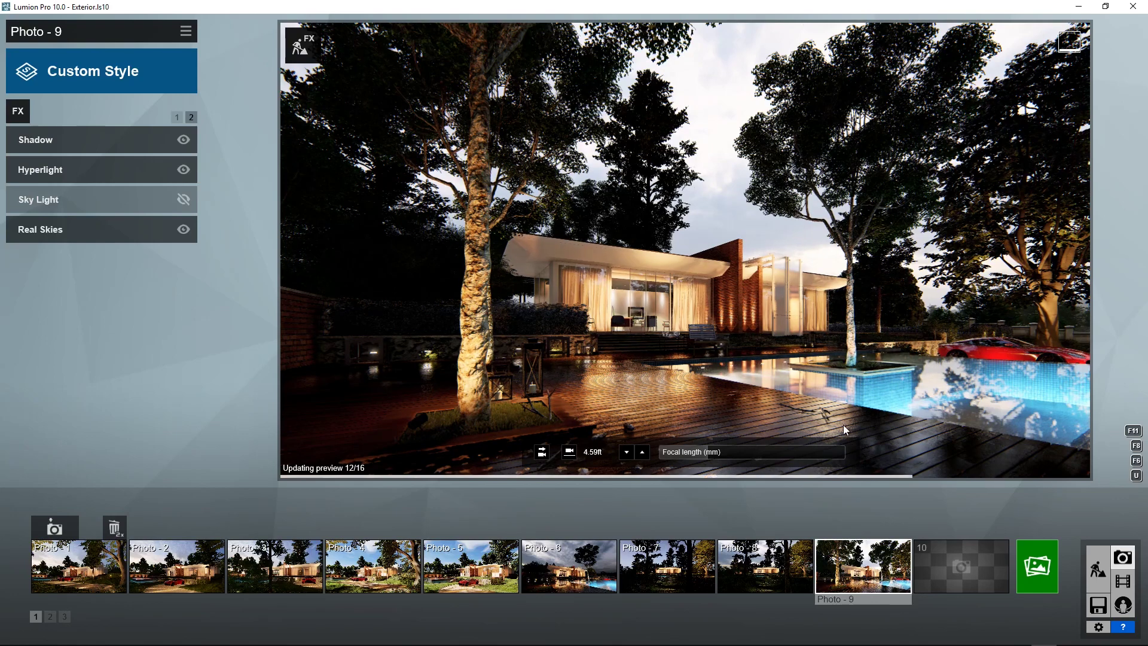
- Preview the sunny Photo - 4 with Sky Light off, then switch Sky Light back on
click(263, 574)
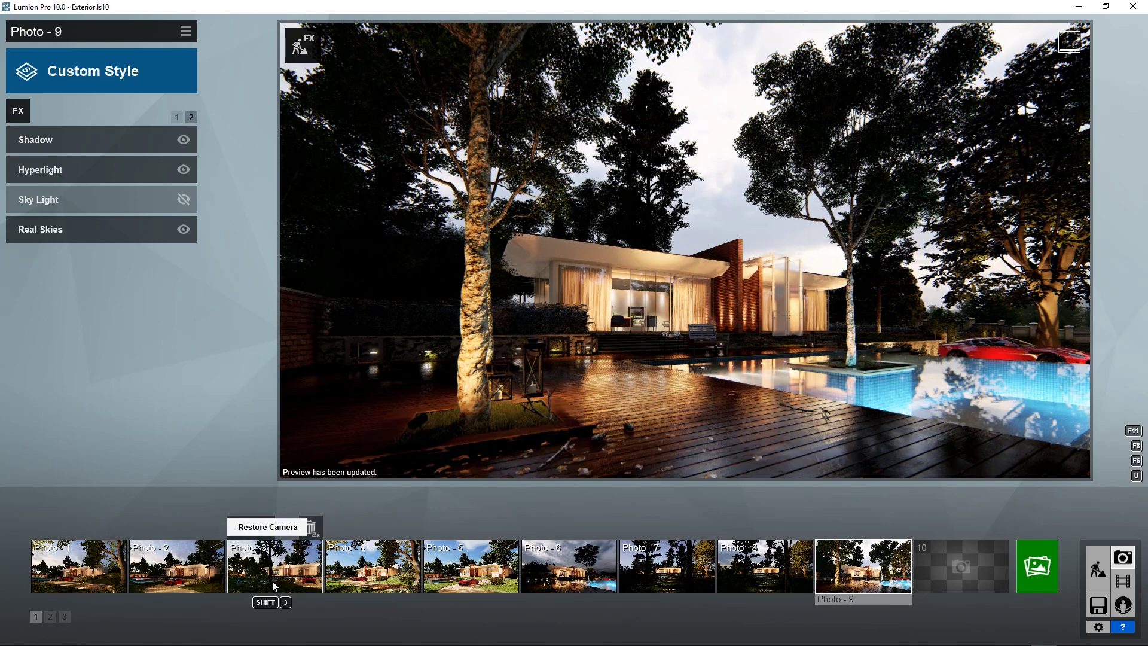
click(376, 583)
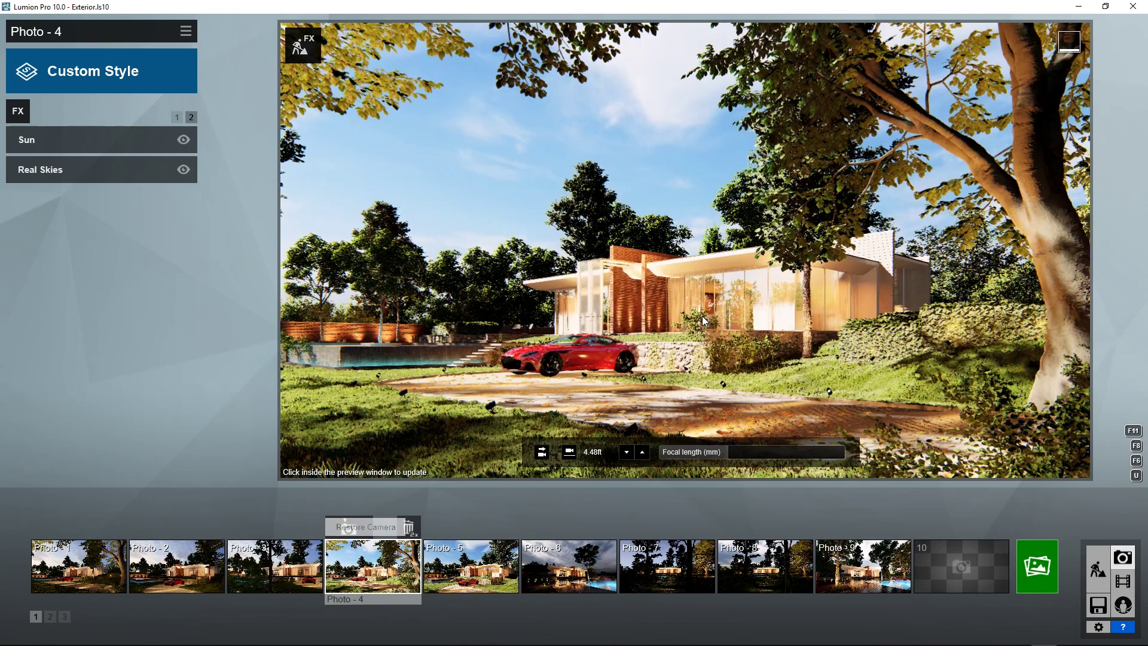
click(177, 118)
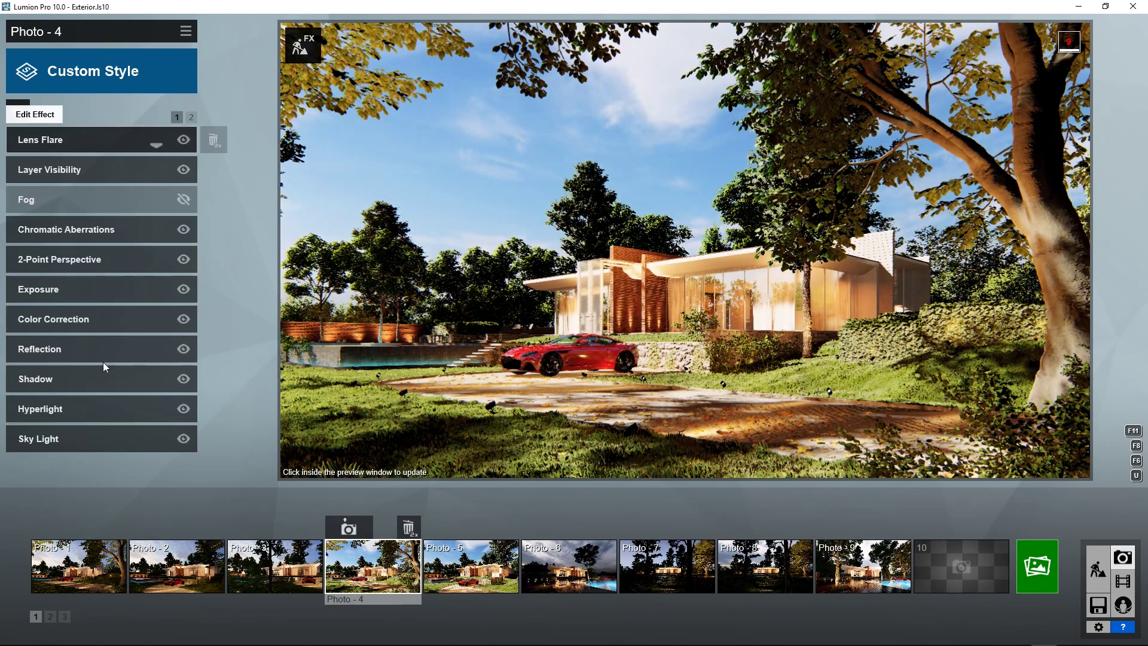
click(183, 438)
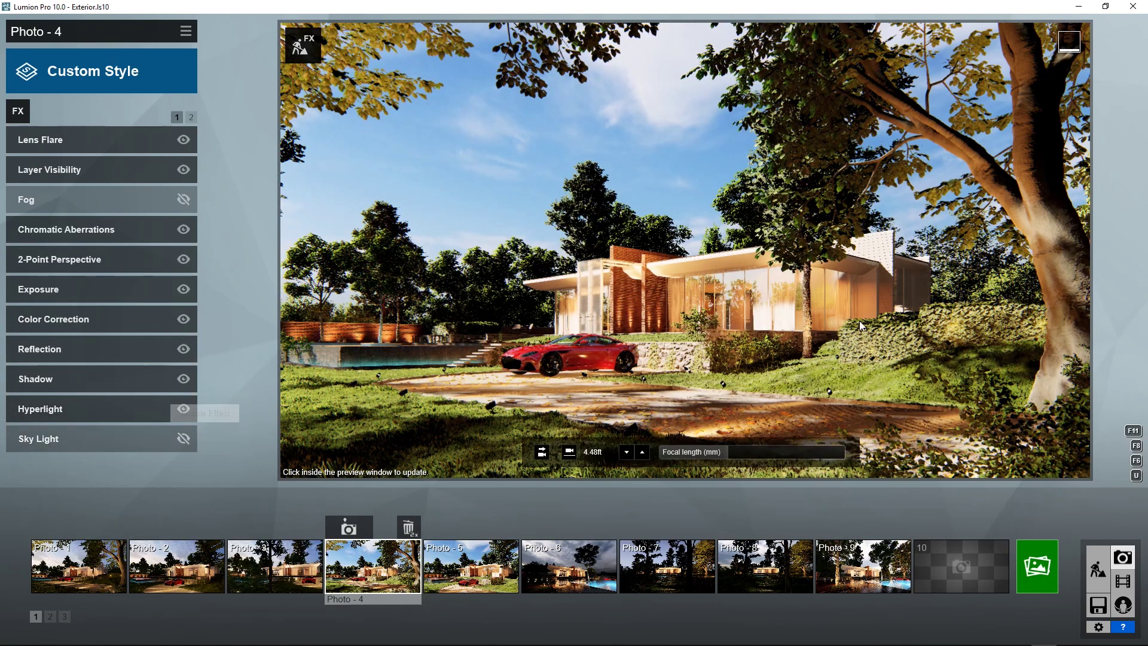
click(860, 321)
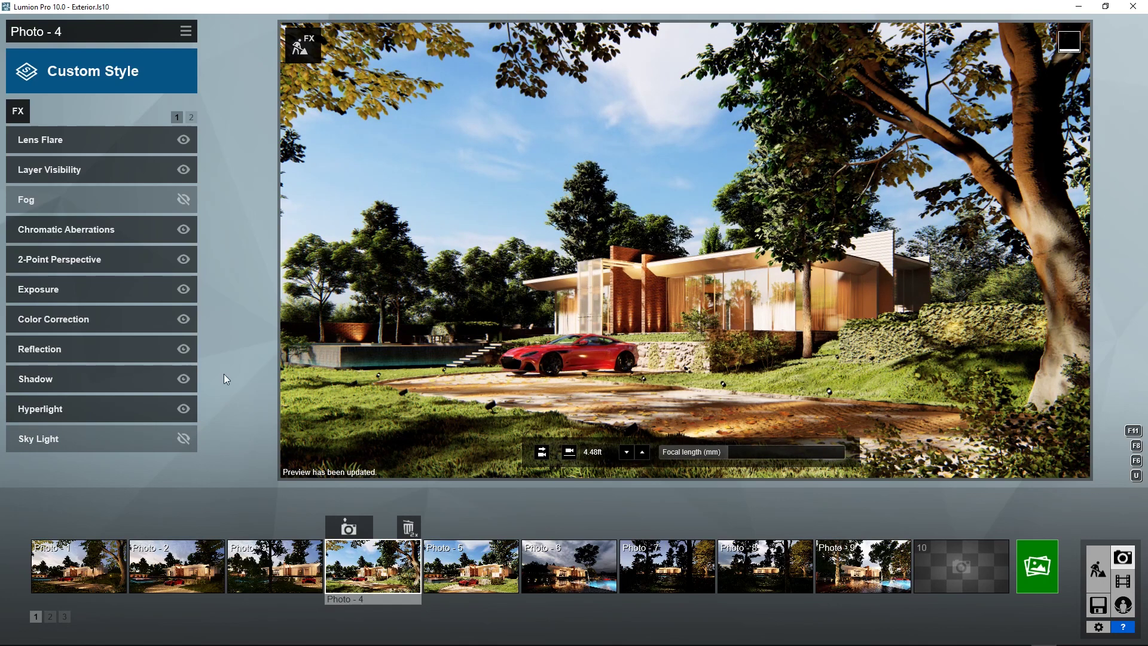
click(183, 439)
- In Photo - 4's Sky Light settings, try several saturation values, settle on 1.0, and refresh the preview
click(69, 443)
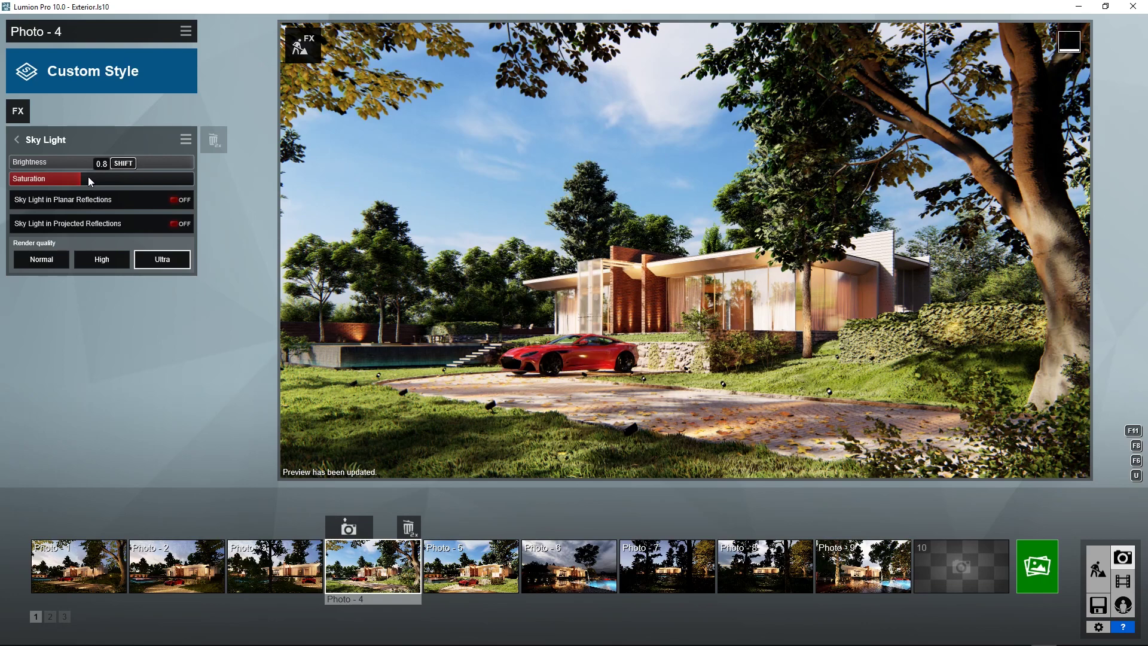
drag(88, 177, 171, 175)
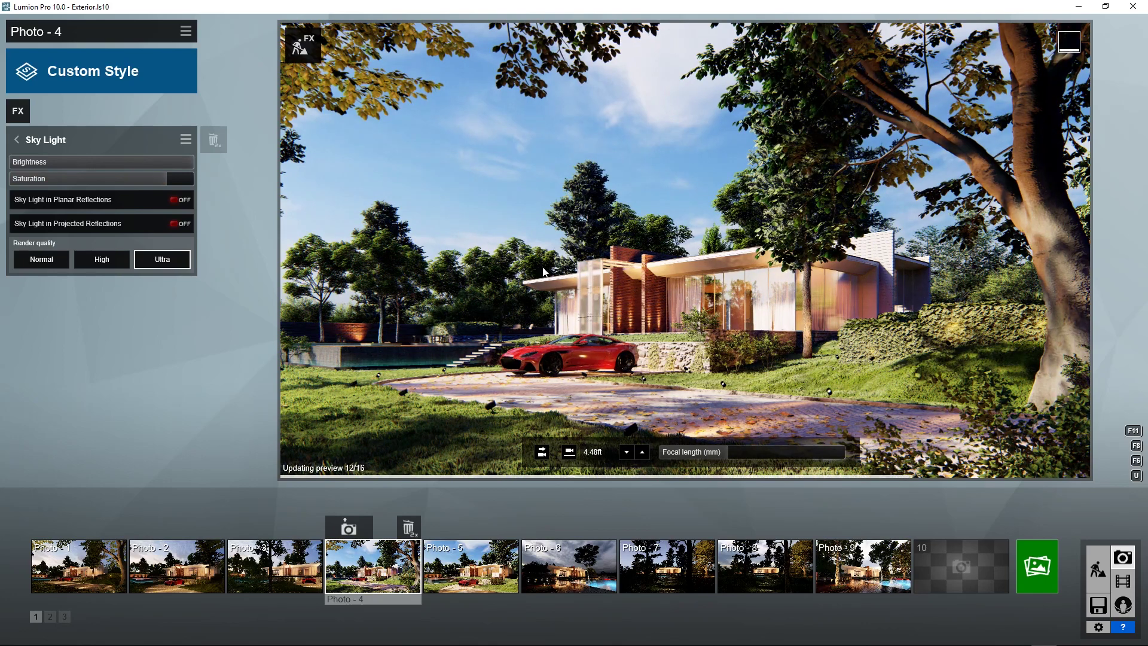
click(55, 179)
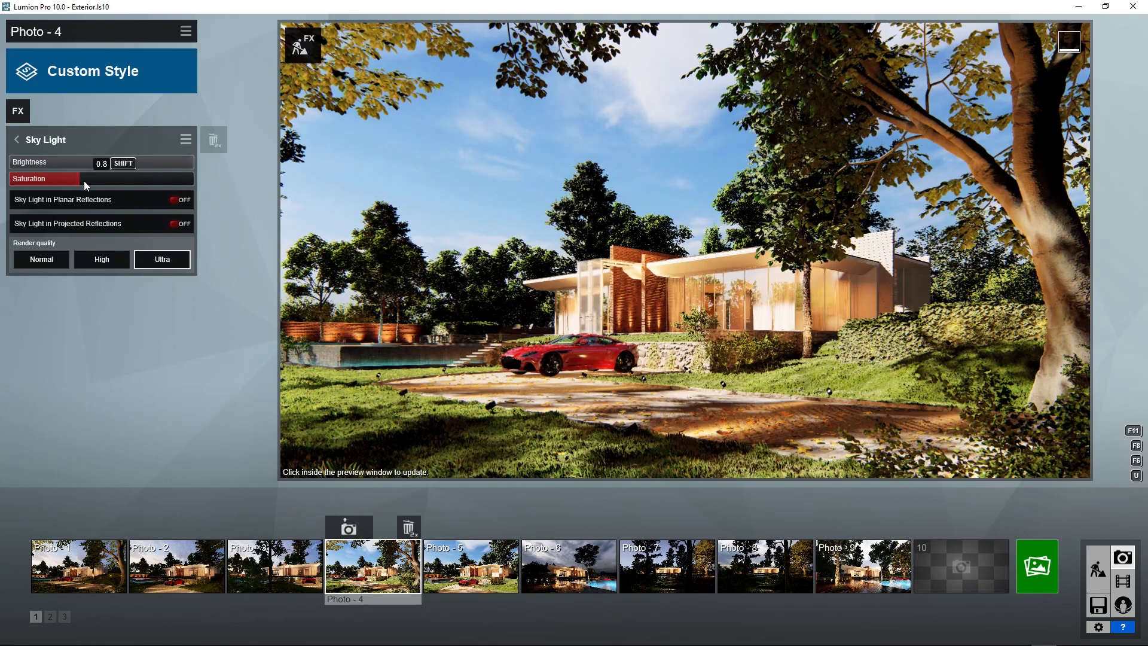
click(167, 177)
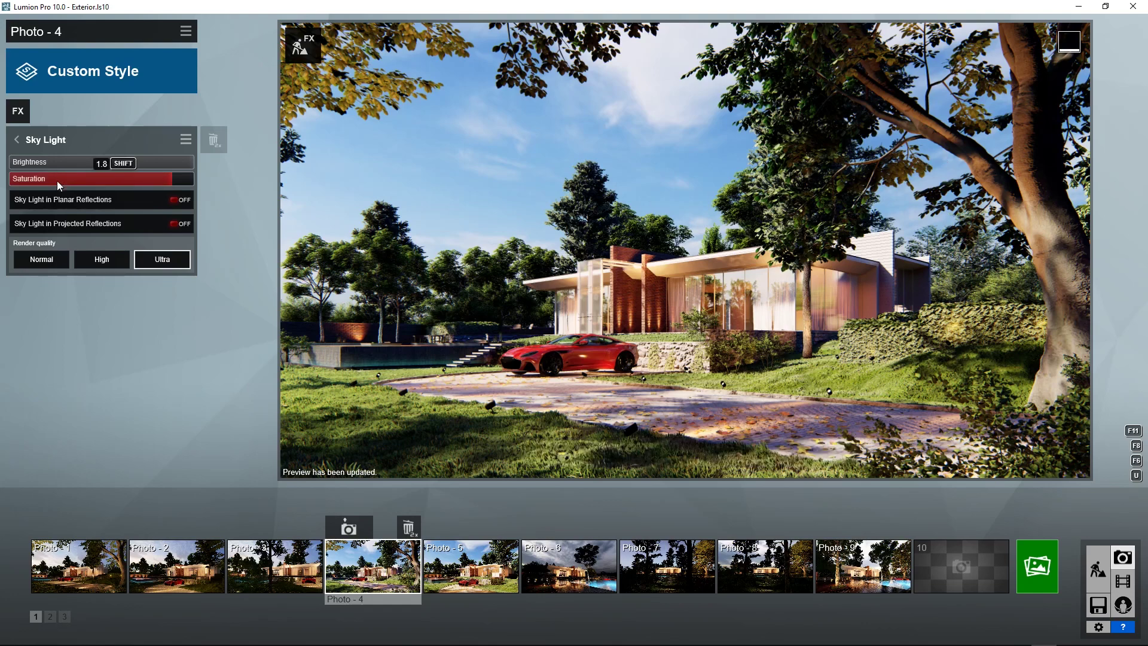
click(140, 180)
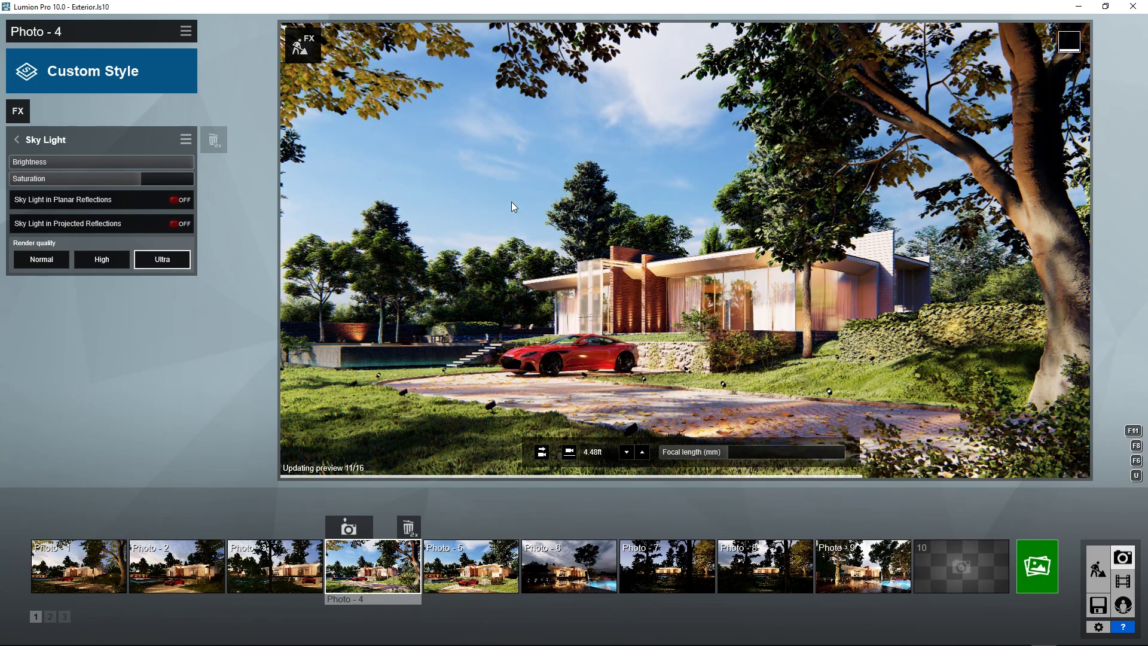
click(103, 179)
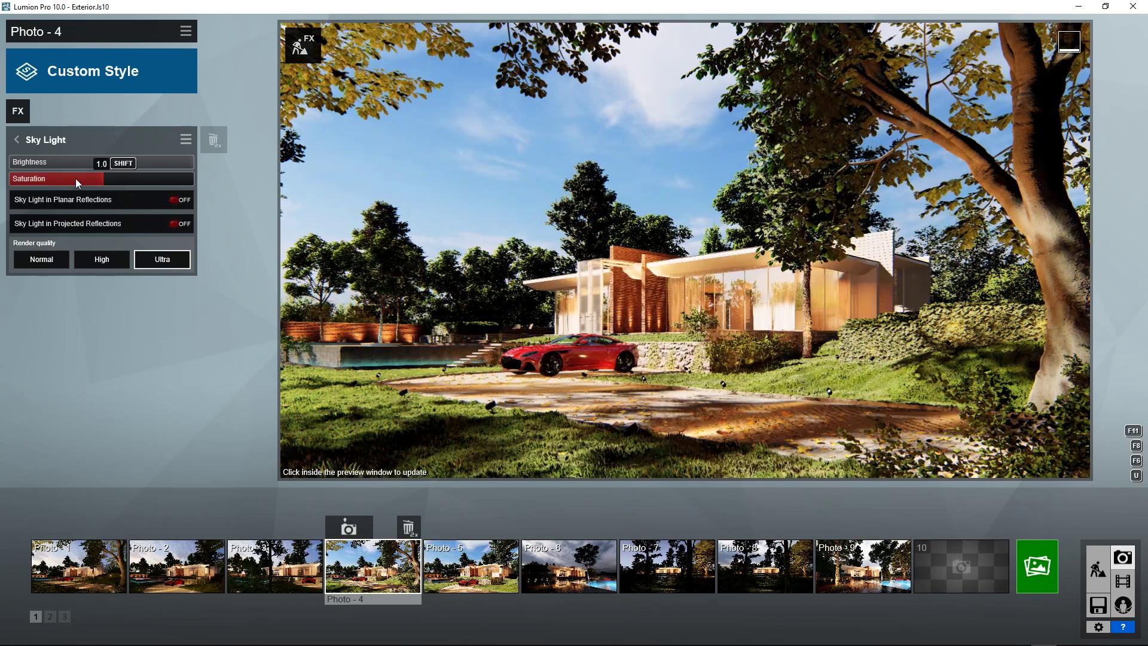
click(775, 310)
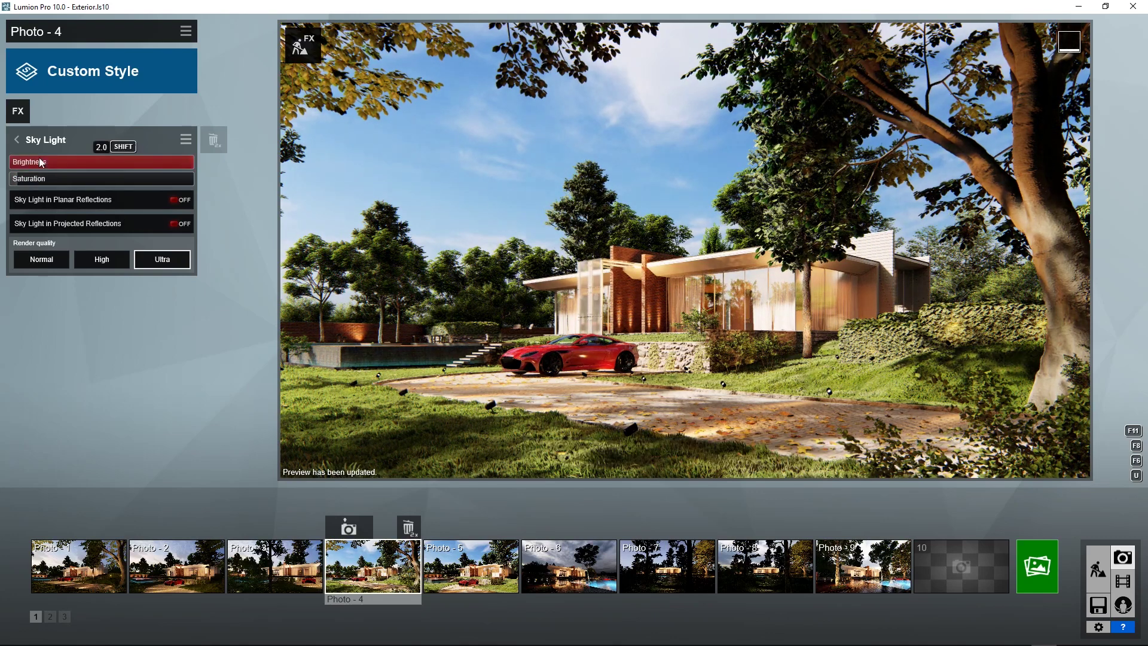
- Preview Photo - 4 with Sky Light brightness at 2.0, very low, and then 1.6
click(87, 165)
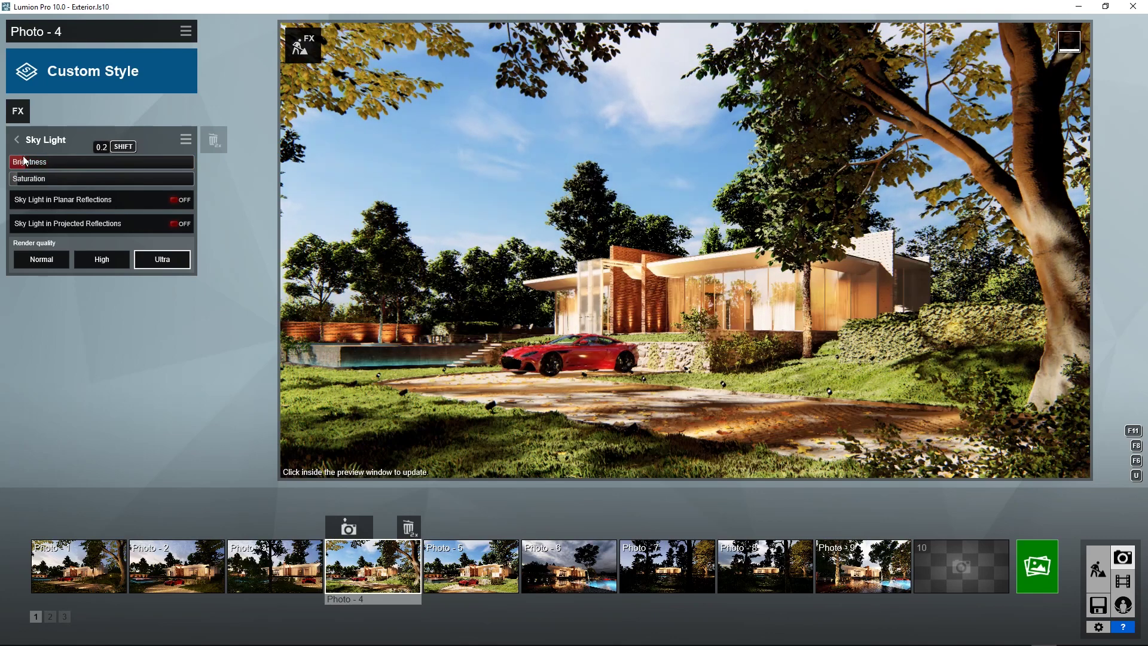
click(814, 355)
click(71, 163)
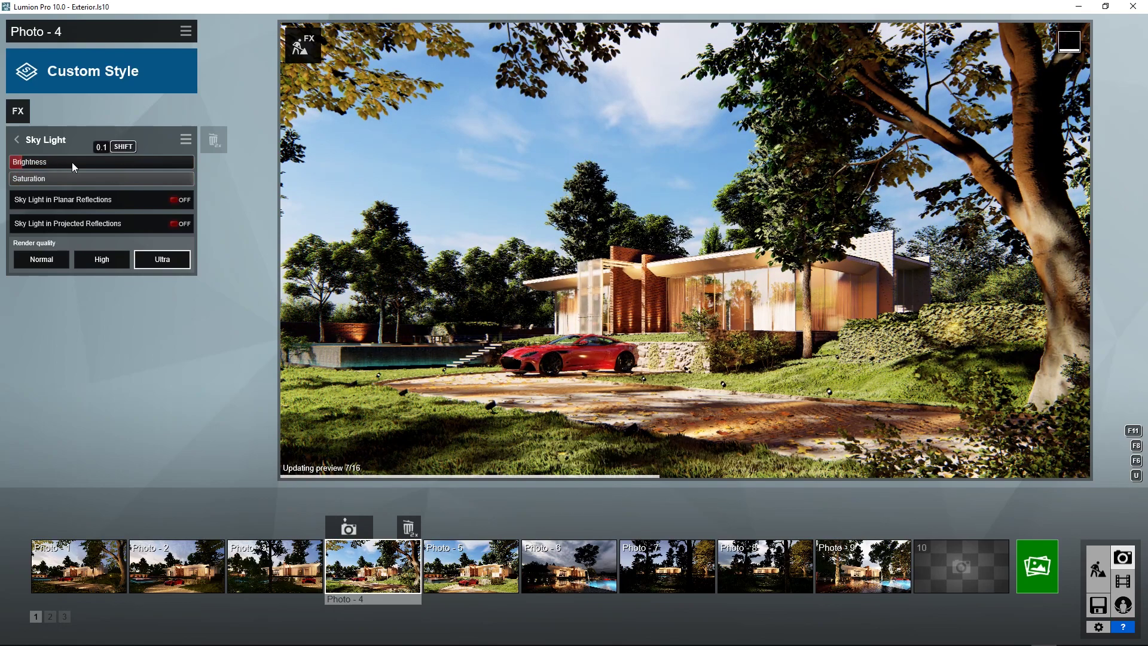
click(795, 263)
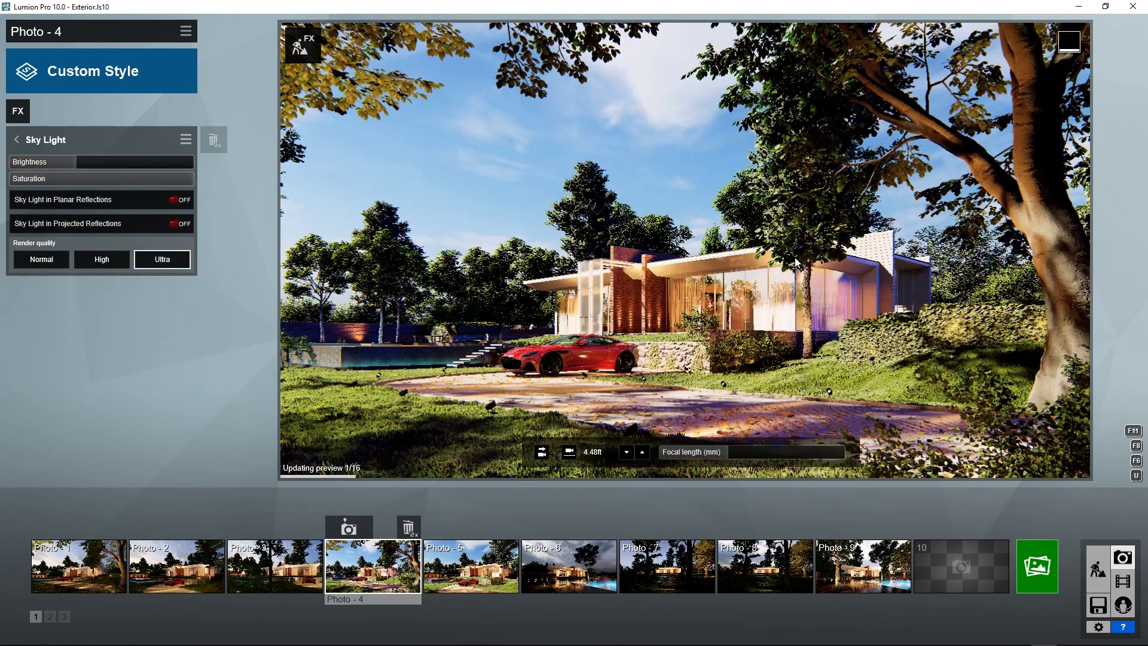
click(157, 163)
click(418, 269)
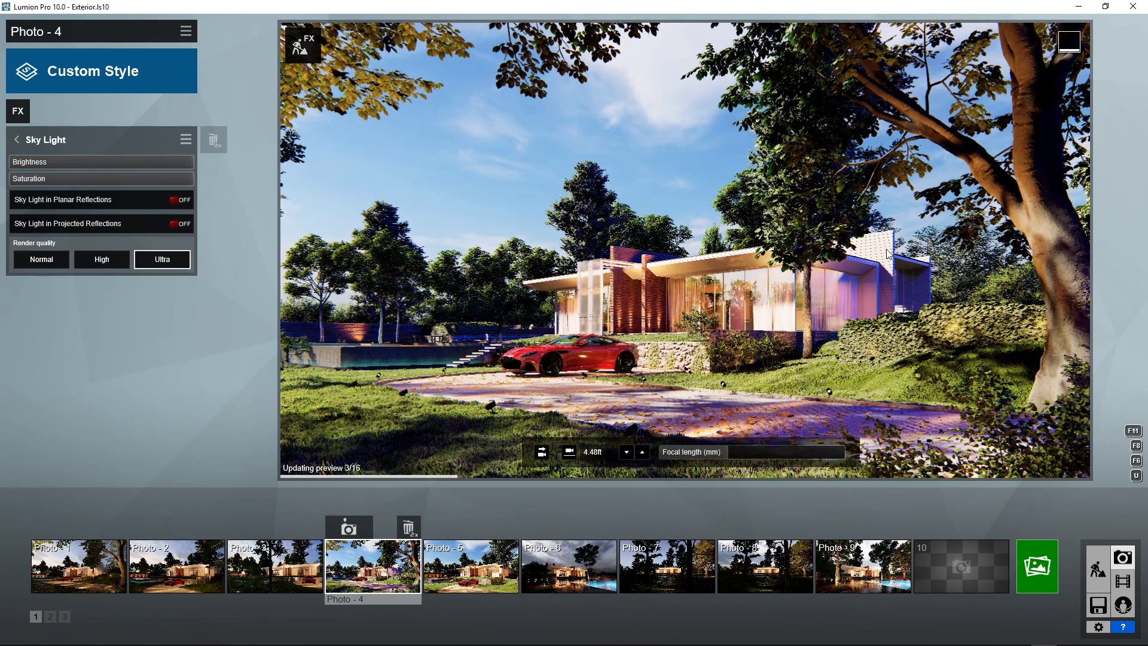
- Keep saturation at 1.0, set brightness to 0.9 then 1.3, and show Photo Set 2
click(99, 180)
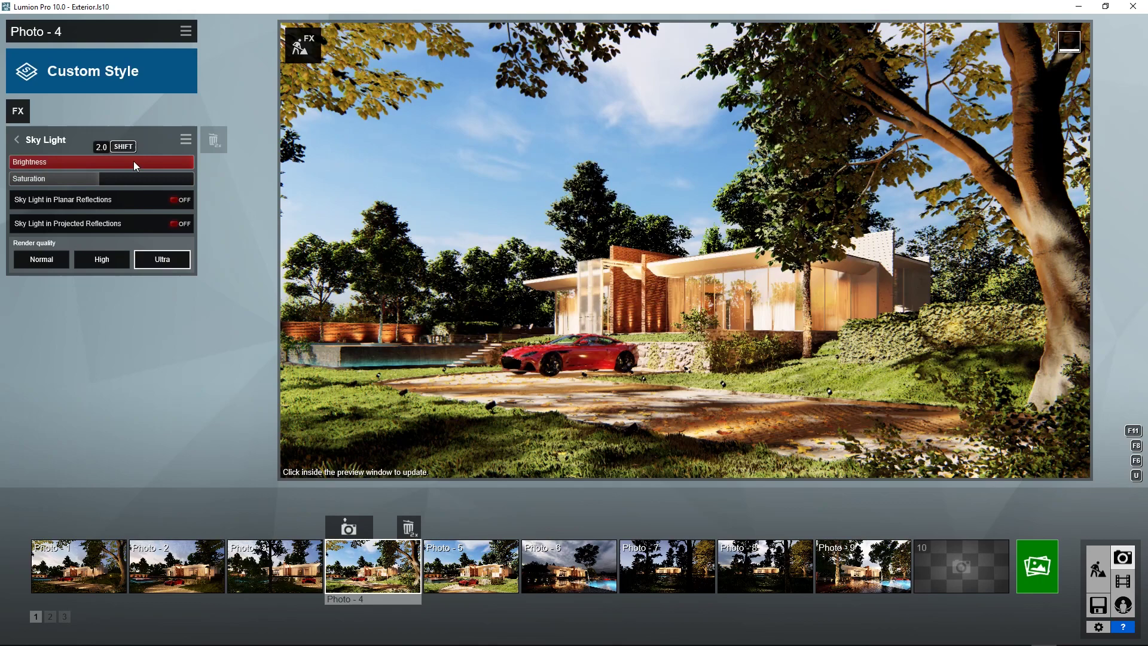
click(830, 329)
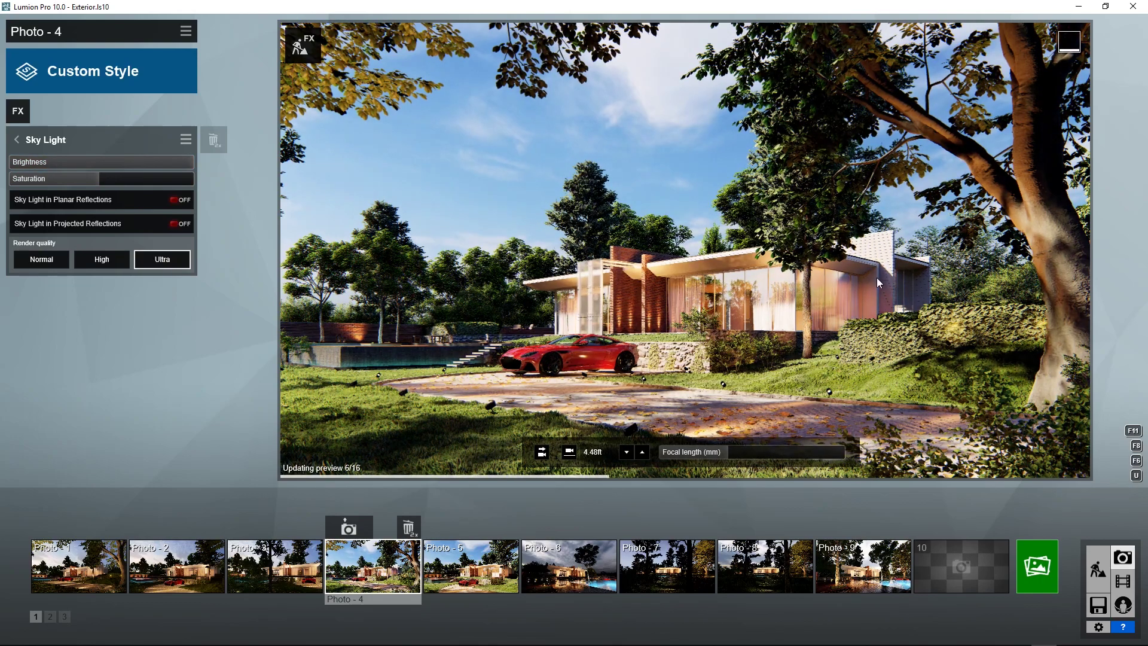
click(91, 162)
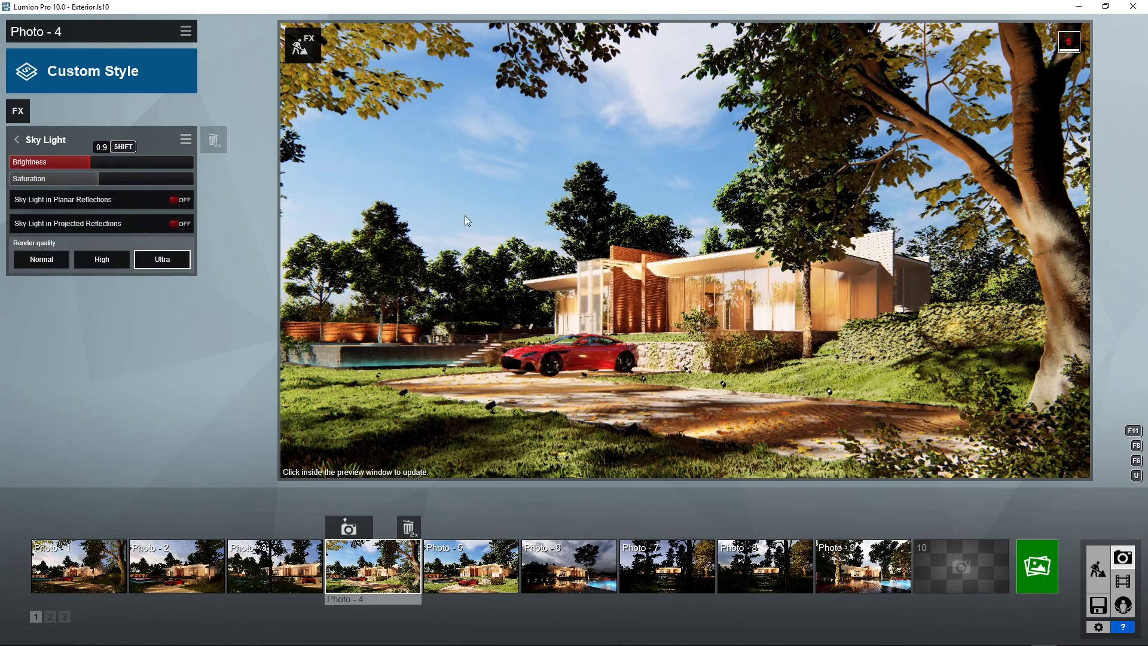
click(712, 254)
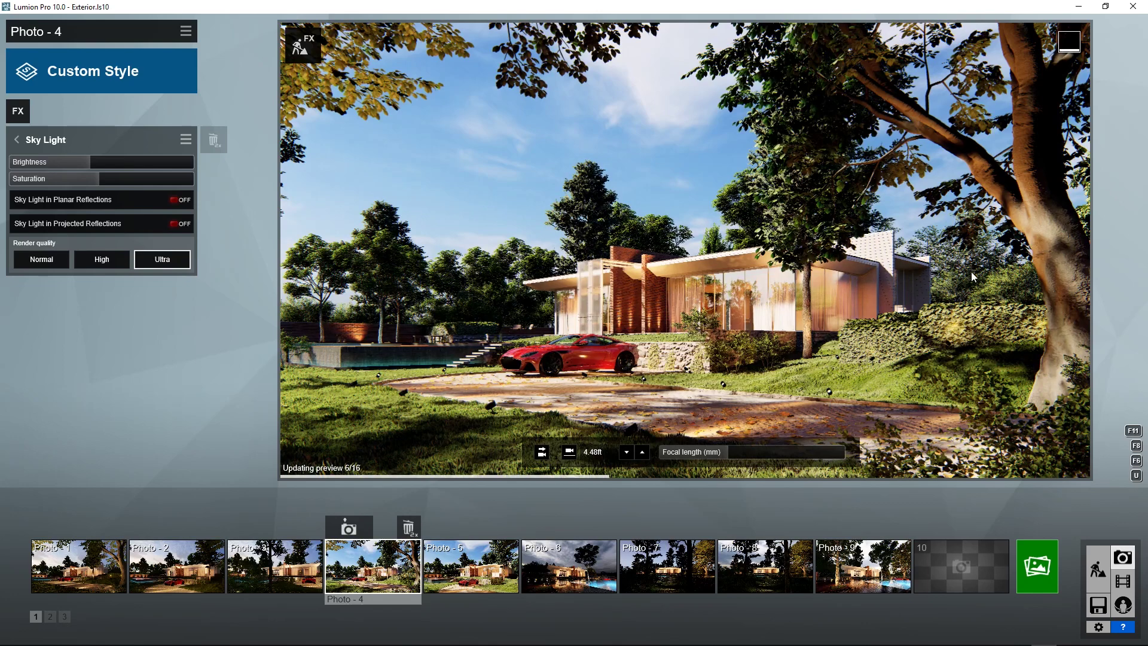
click(134, 159)
click(134, 159)
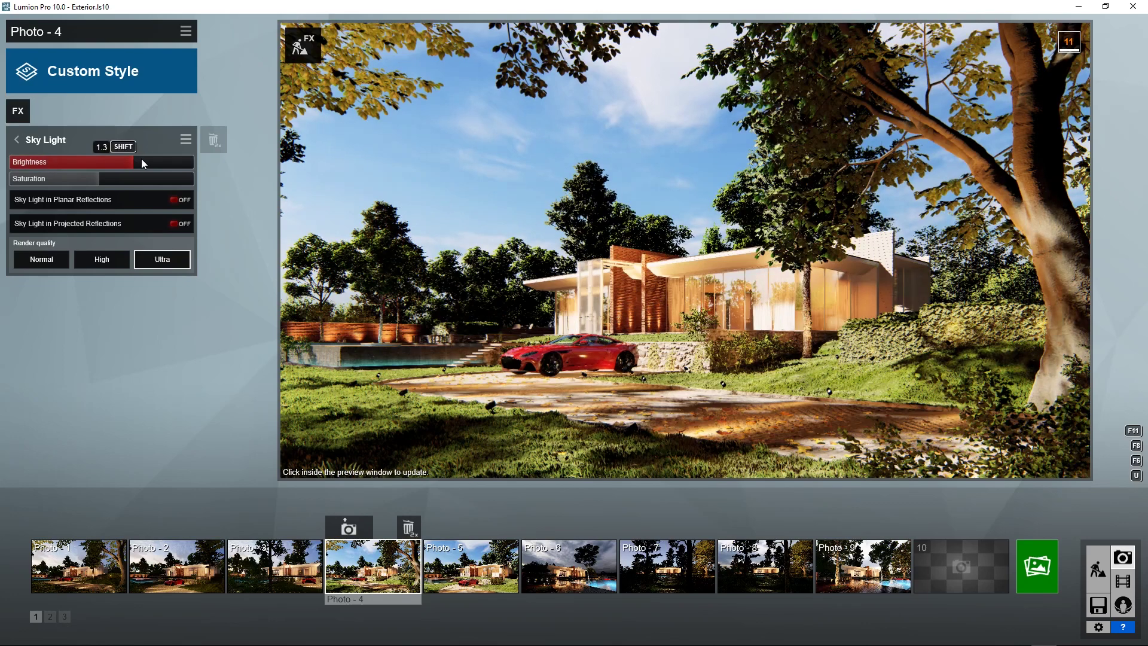
click(52, 617)
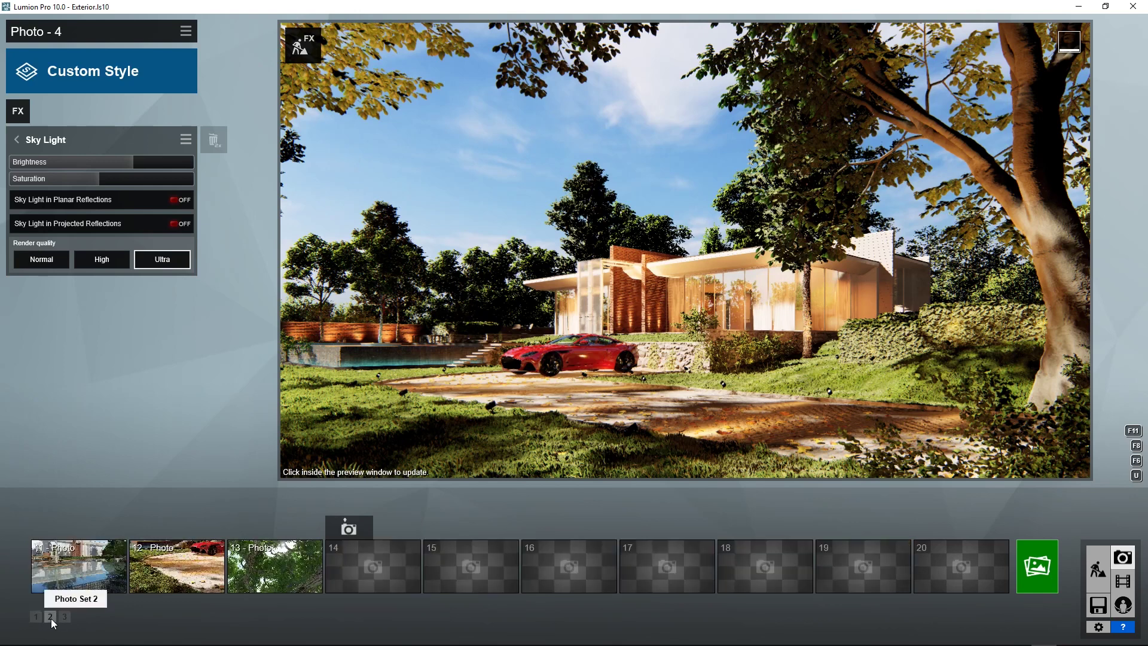
- Load photo 11's pool view, open its Sky Light settings, and refresh the preview
click(80, 569)
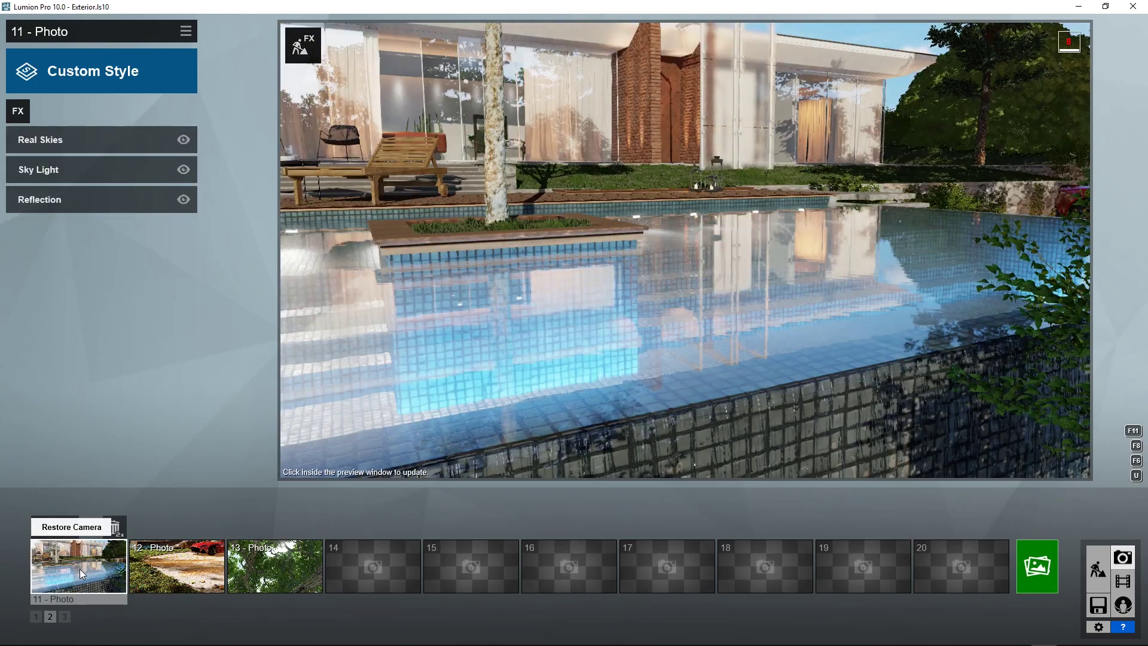
mouse_move(837, 345)
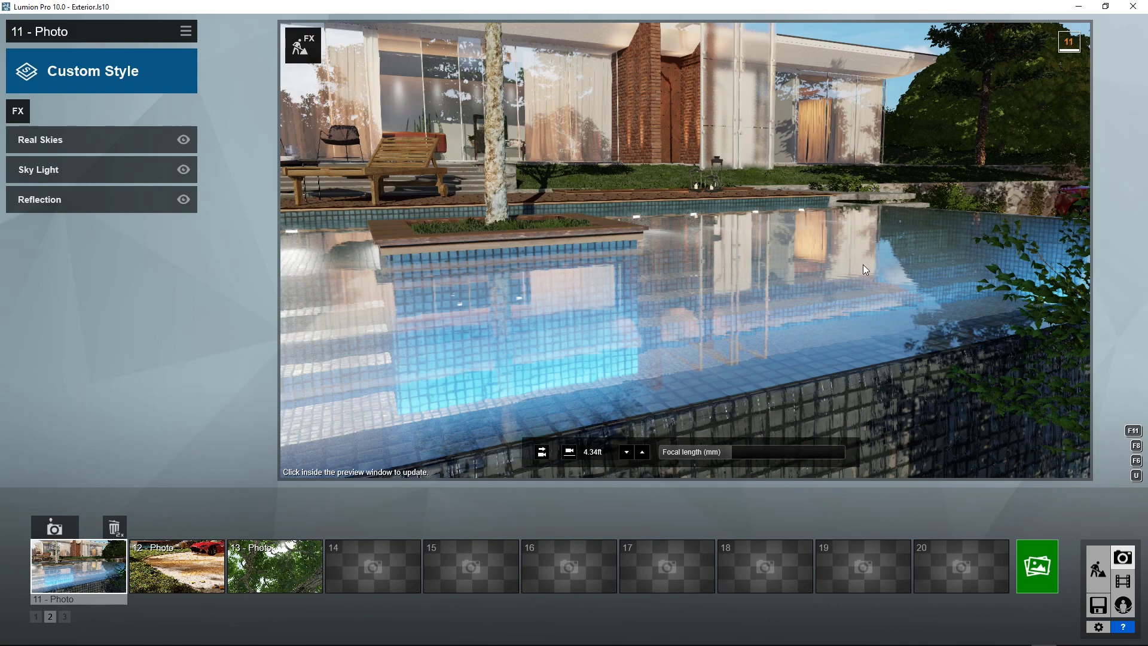
click(102, 174)
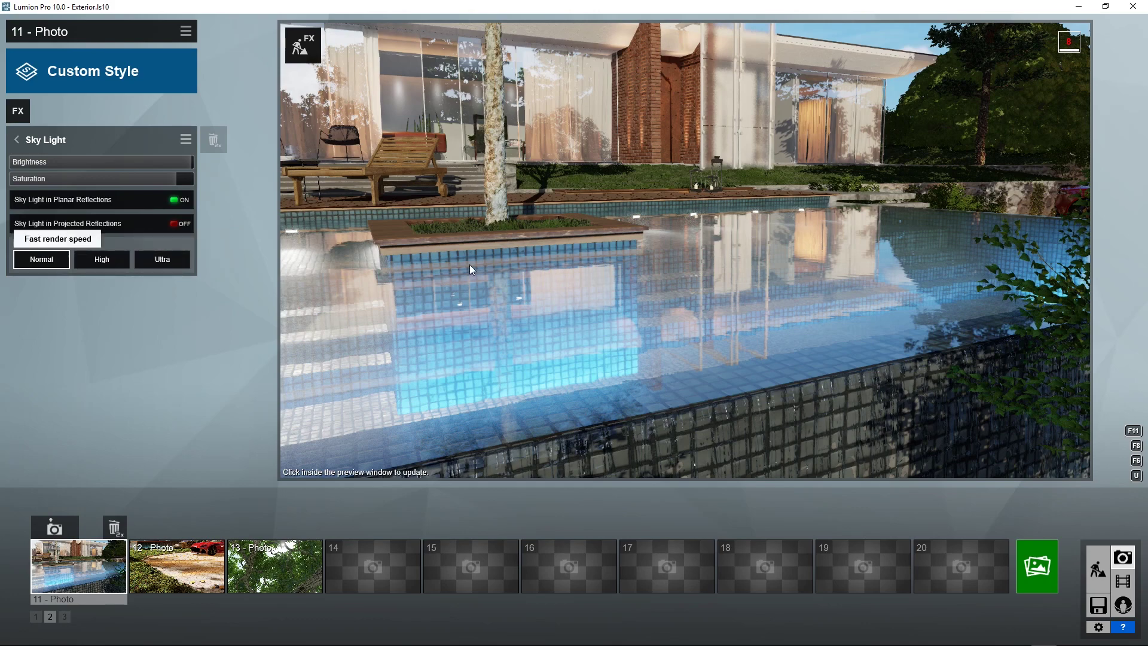
click(519, 262)
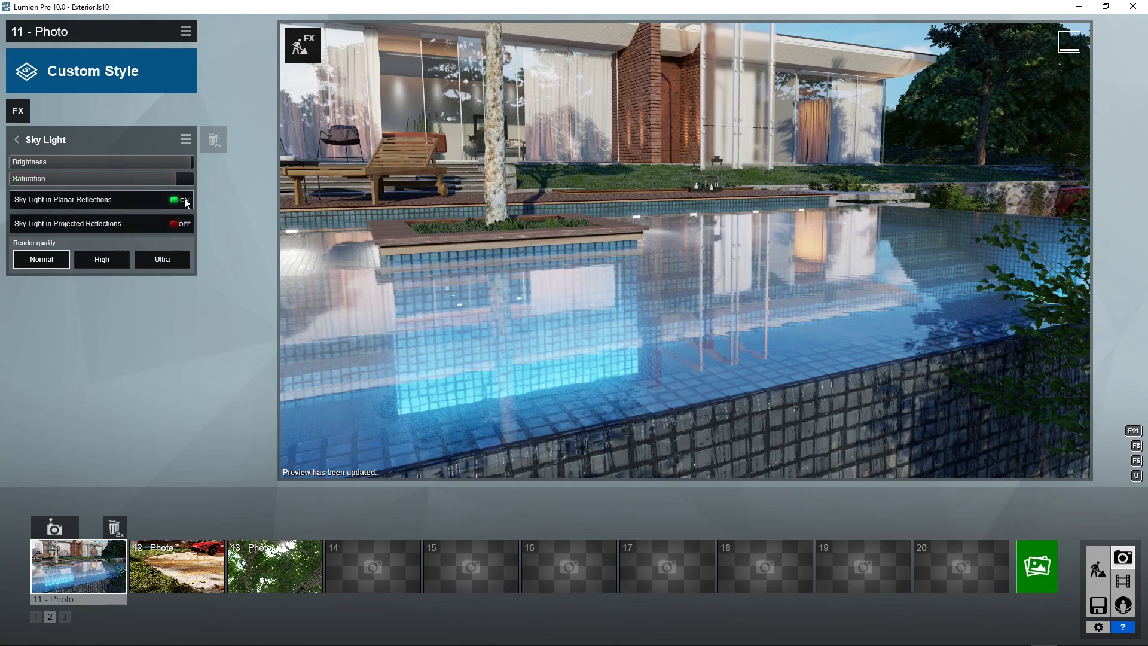
- Raise Sky Light saturation to 1.8 and compare previews with Planar Reflections off, then on
click(191, 177)
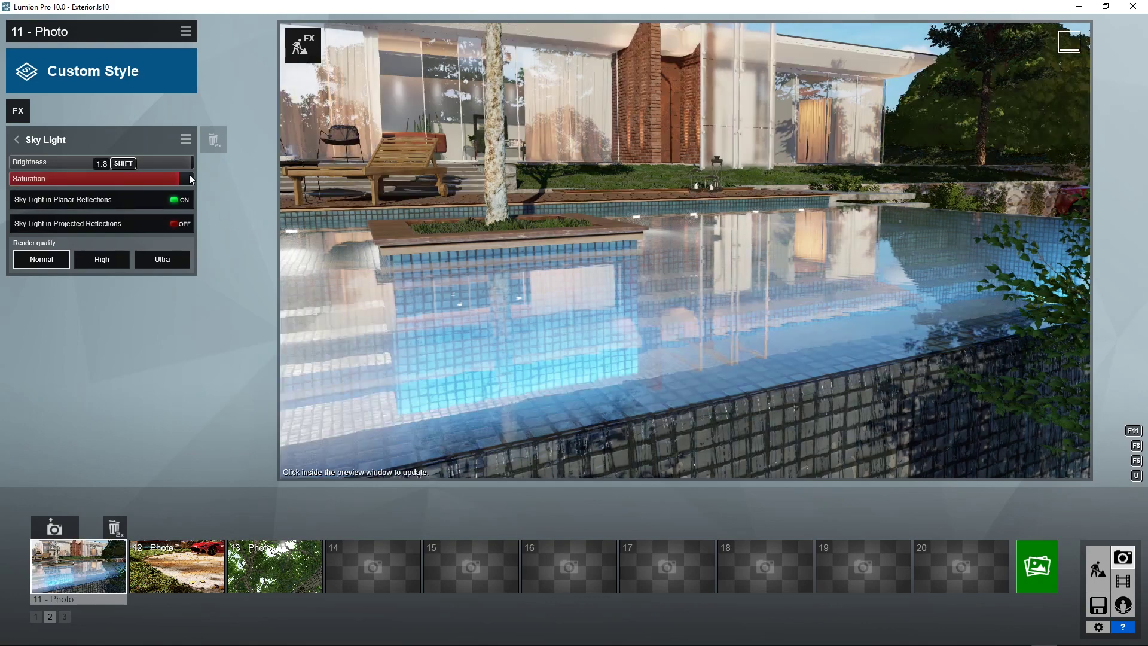
click(655, 189)
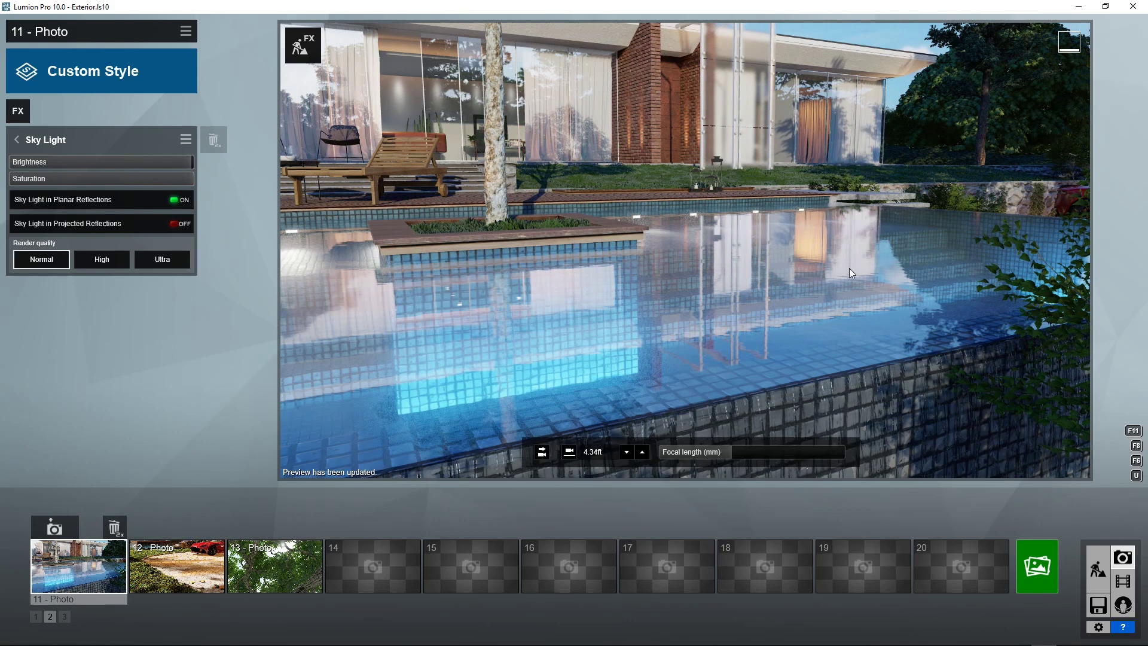
click(179, 200)
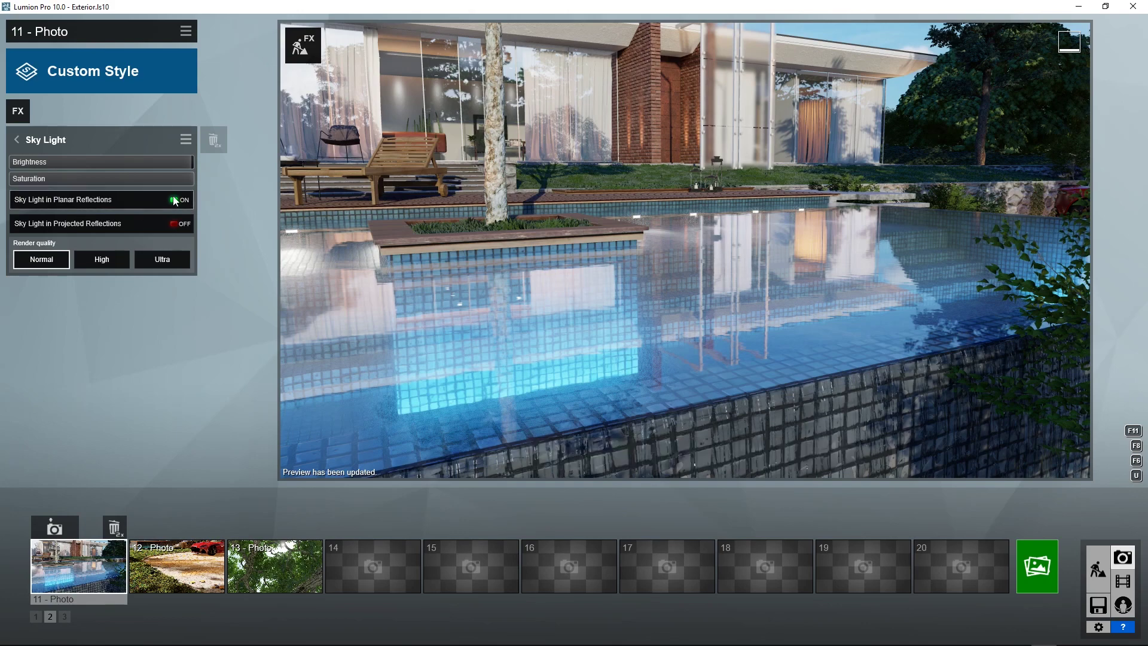
click(714, 284)
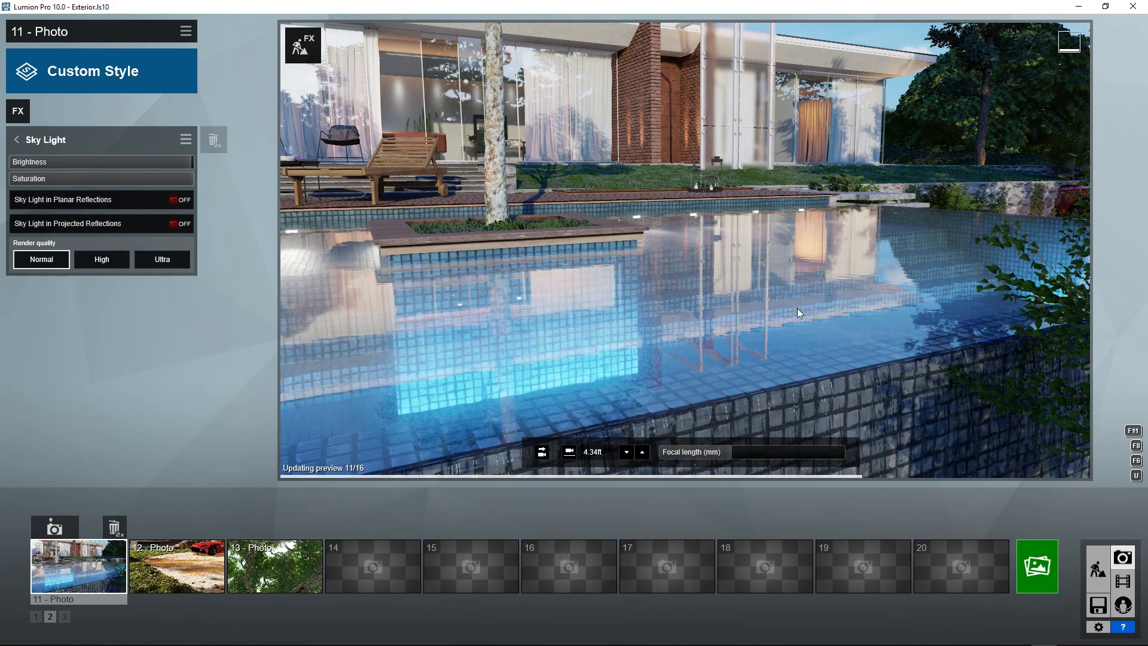
click(179, 199)
click(778, 256)
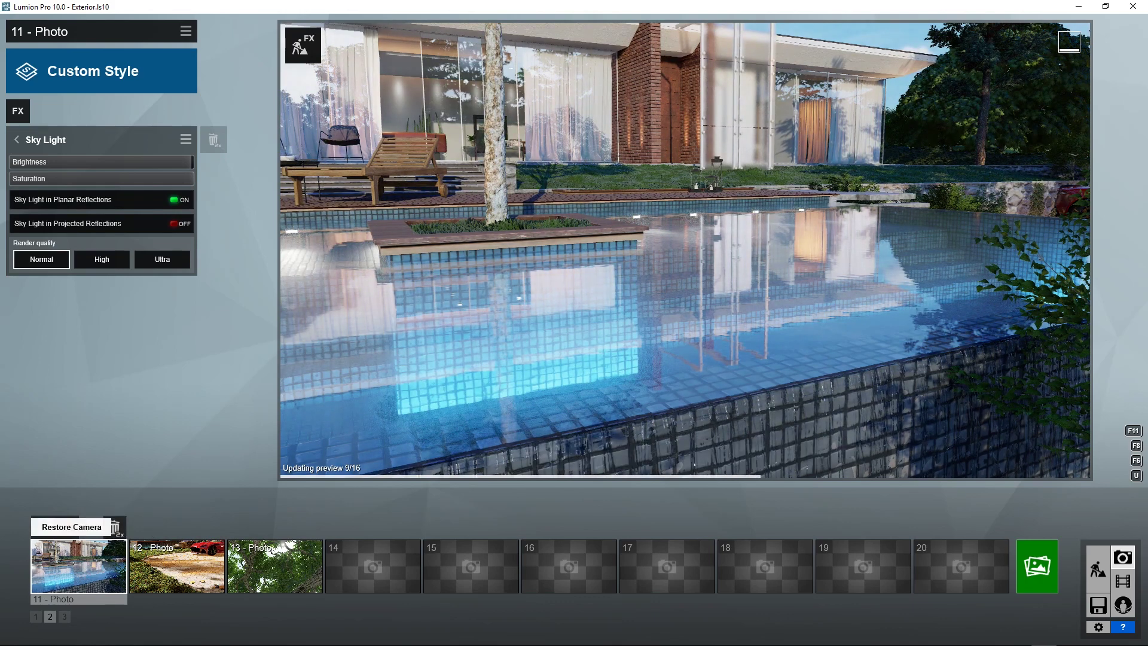
mouse_move(153, 527)
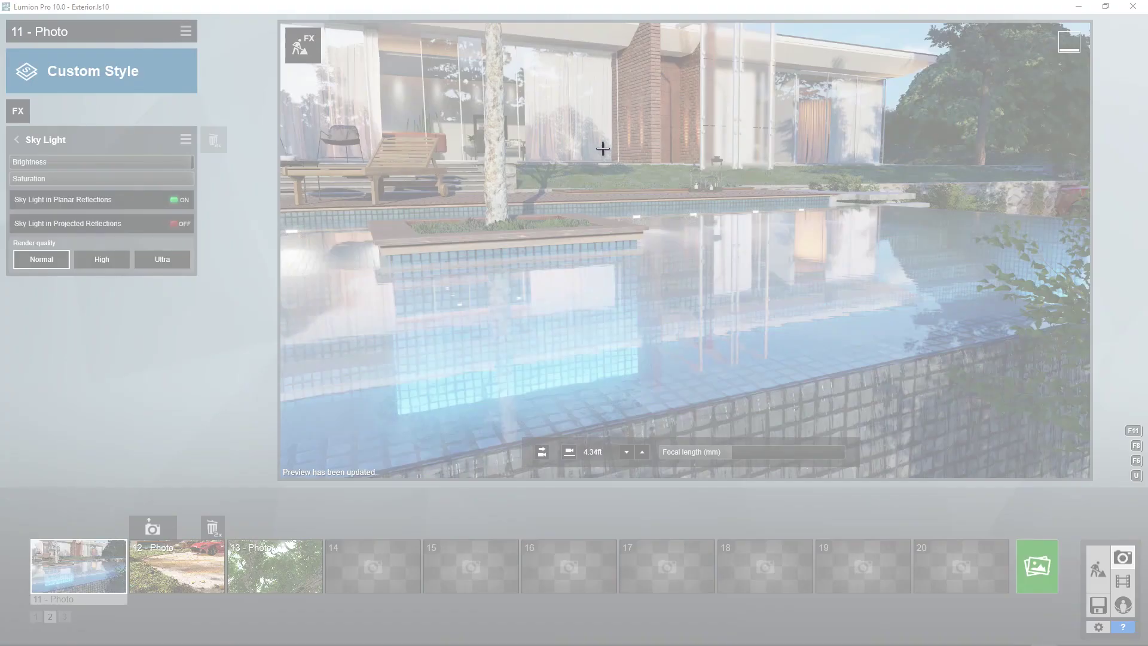
- Snip the pool reflections with Sky Light in Planar Reflections on, then off, and dismiss the snip window
drag(598, 144, 989, 383)
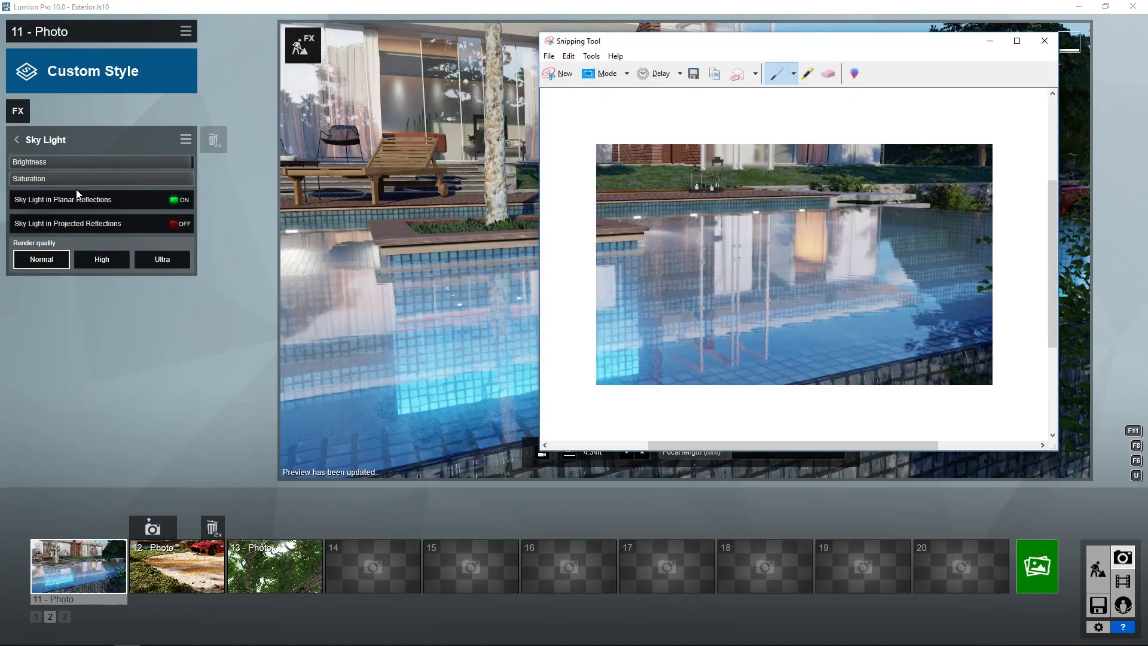
click(172, 201)
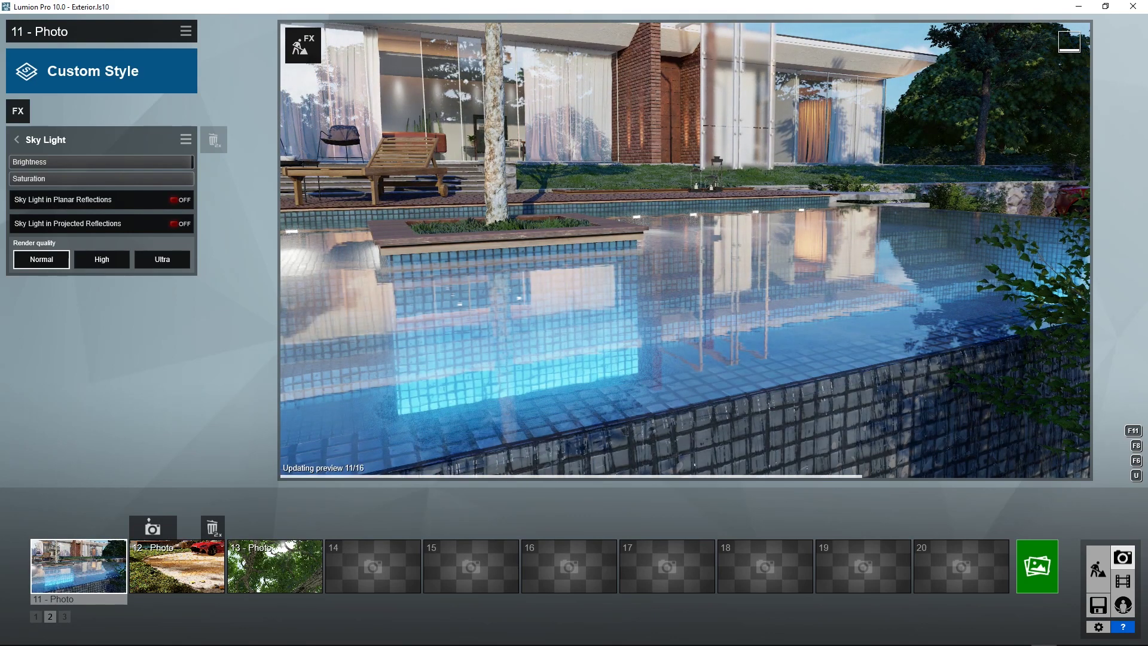
drag(596, 144, 992, 385)
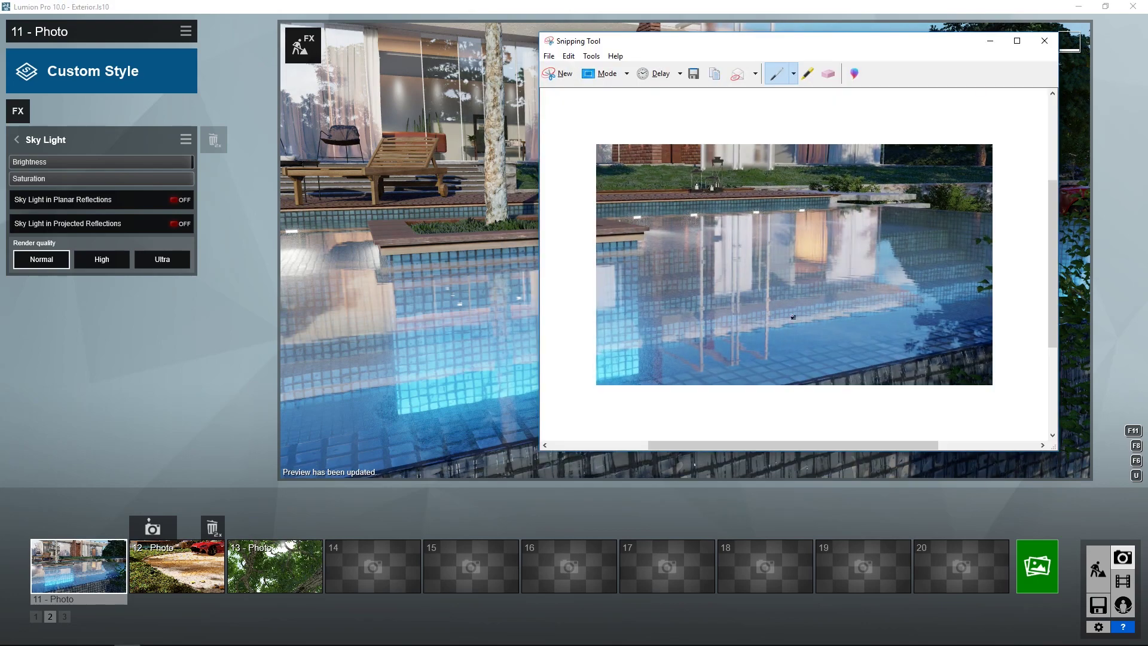
click(989, 40)
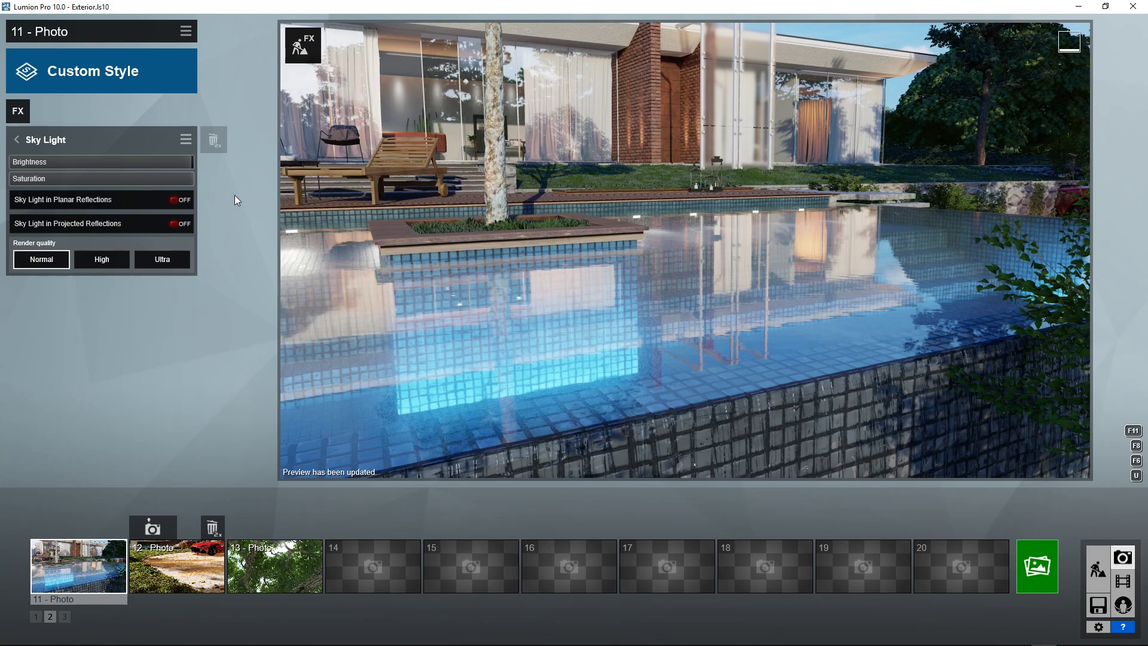
mouse_move(339, 232)
- Load photo 12's driveway shot, refresh its preview, and briefly check the Real Skies settings
click(174, 573)
mouse_move(852, 220)
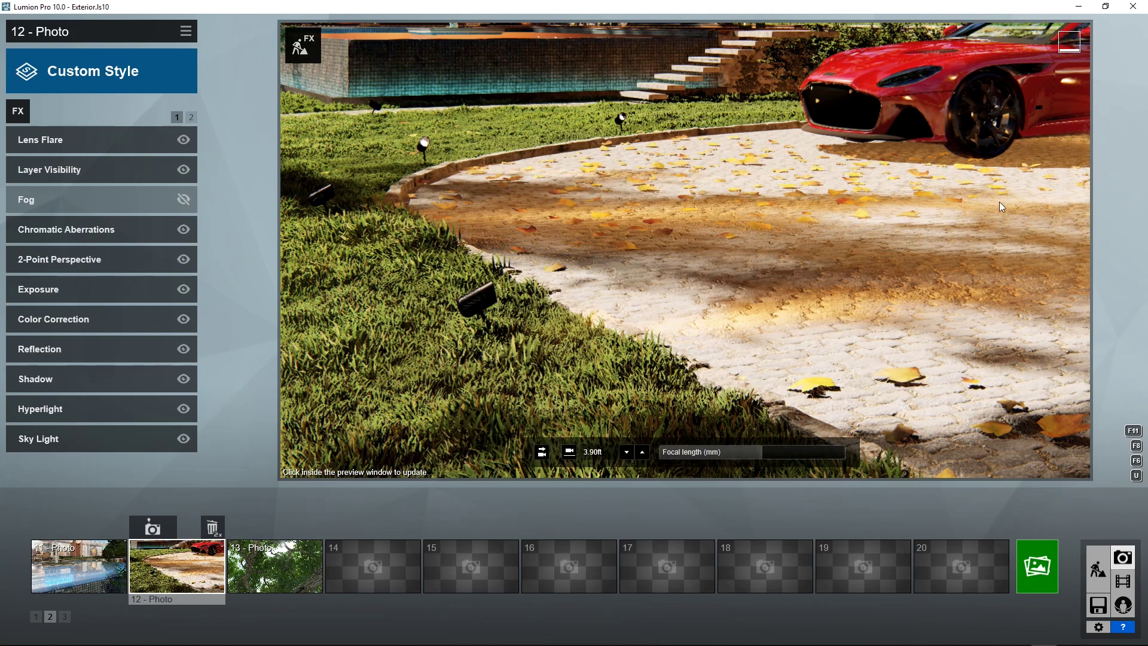
click(751, 177)
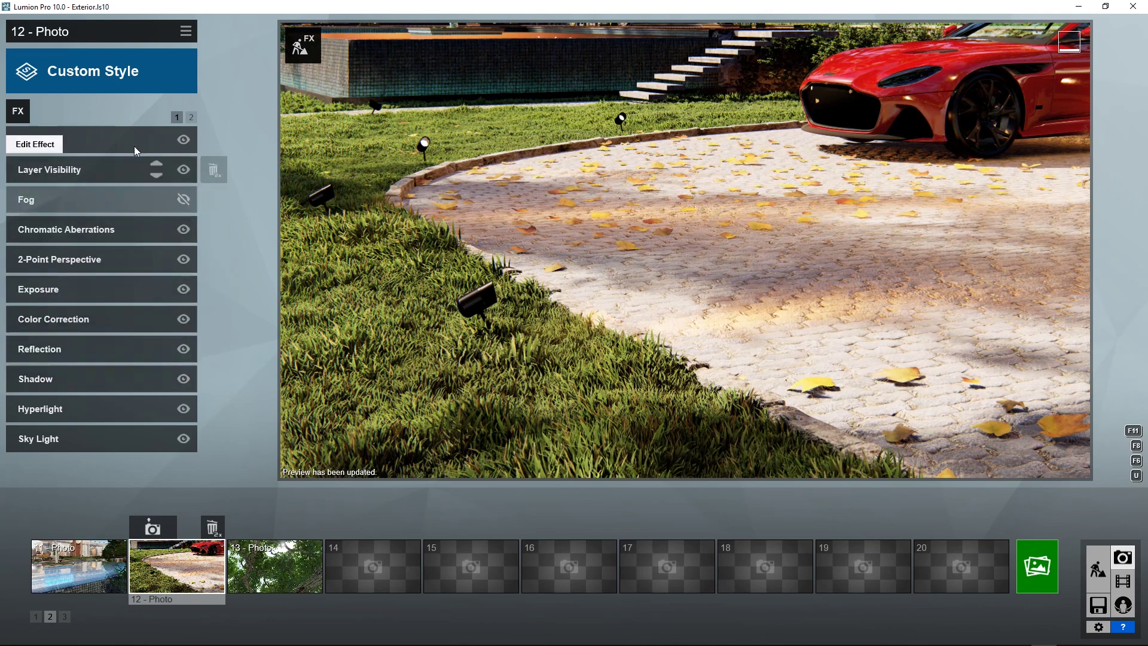
click(193, 116)
click(90, 169)
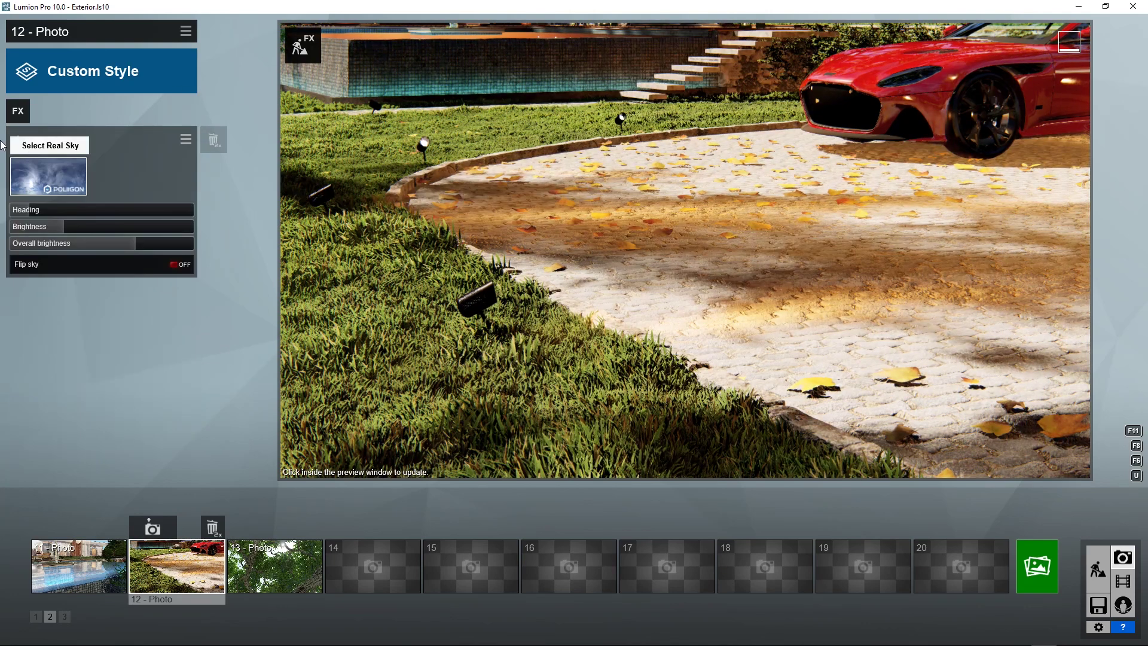
click(18, 140)
click(177, 117)
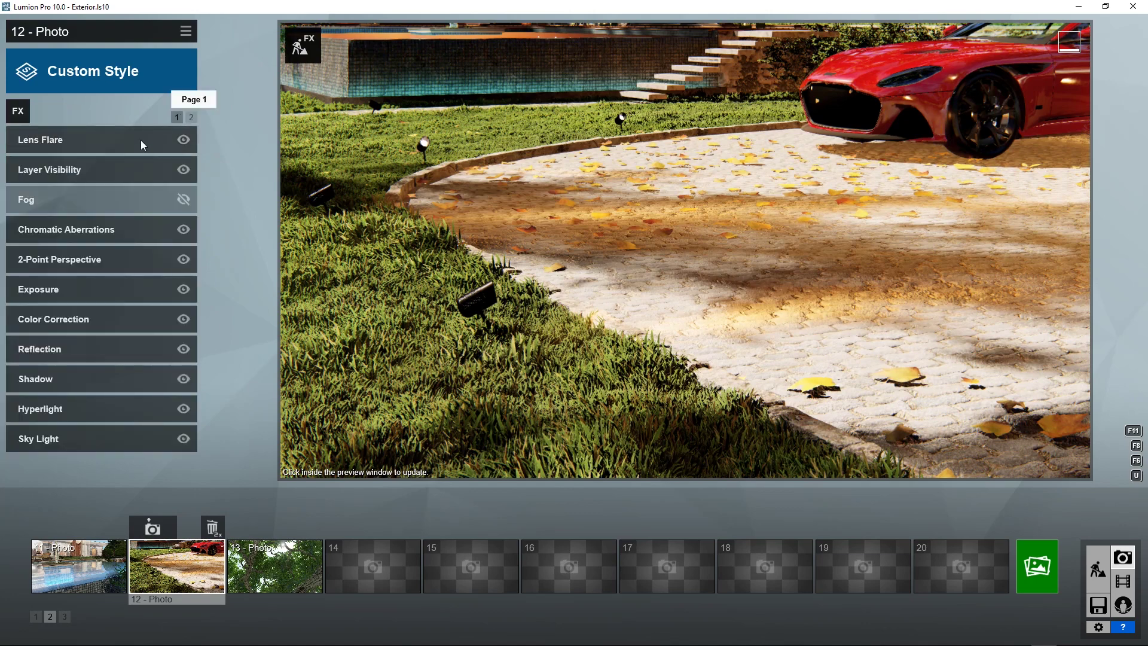
- Raise photo 12's Sky Light saturation, reframe the driveway, refresh, then load photo 13
click(75, 442)
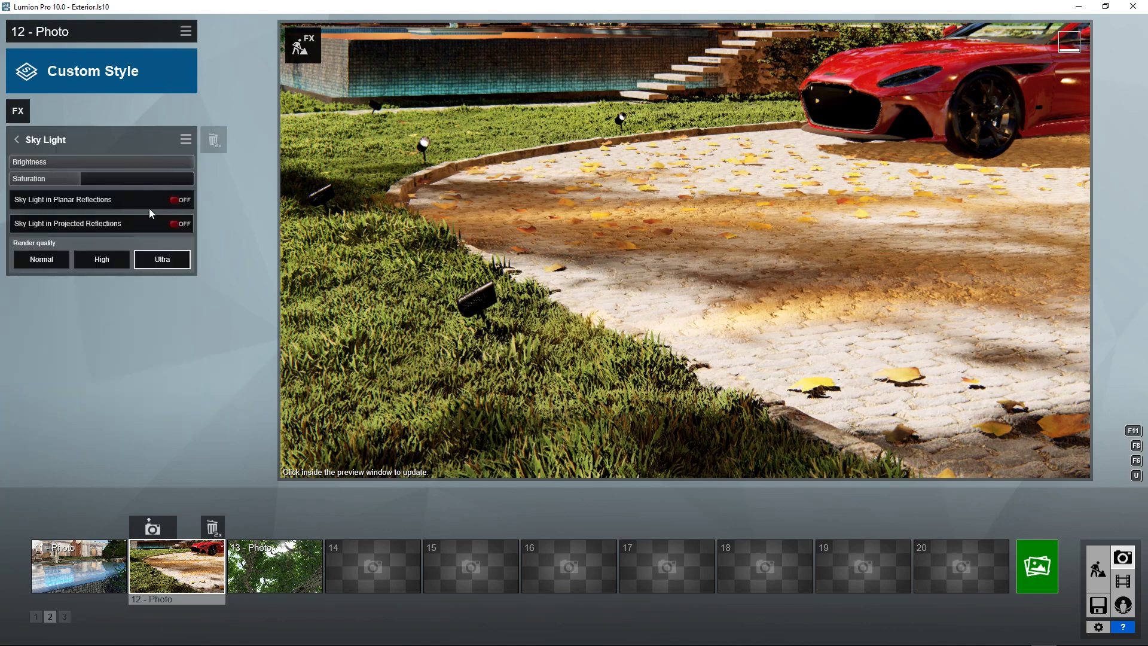
click(140, 179)
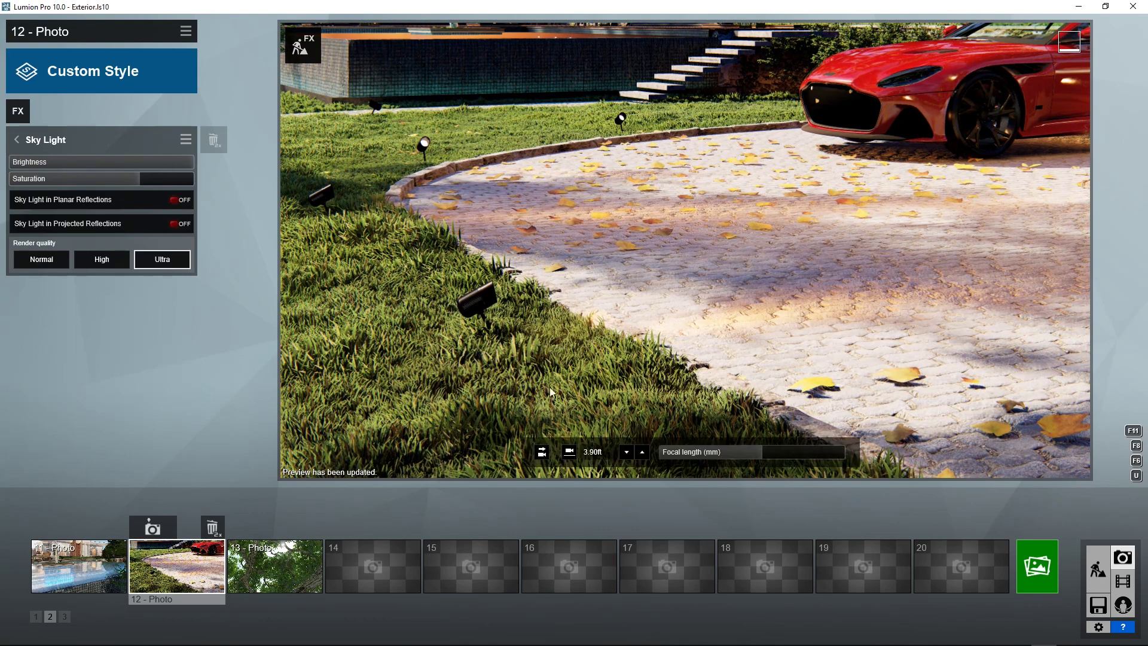
right_drag(838, 226, 776, 261)
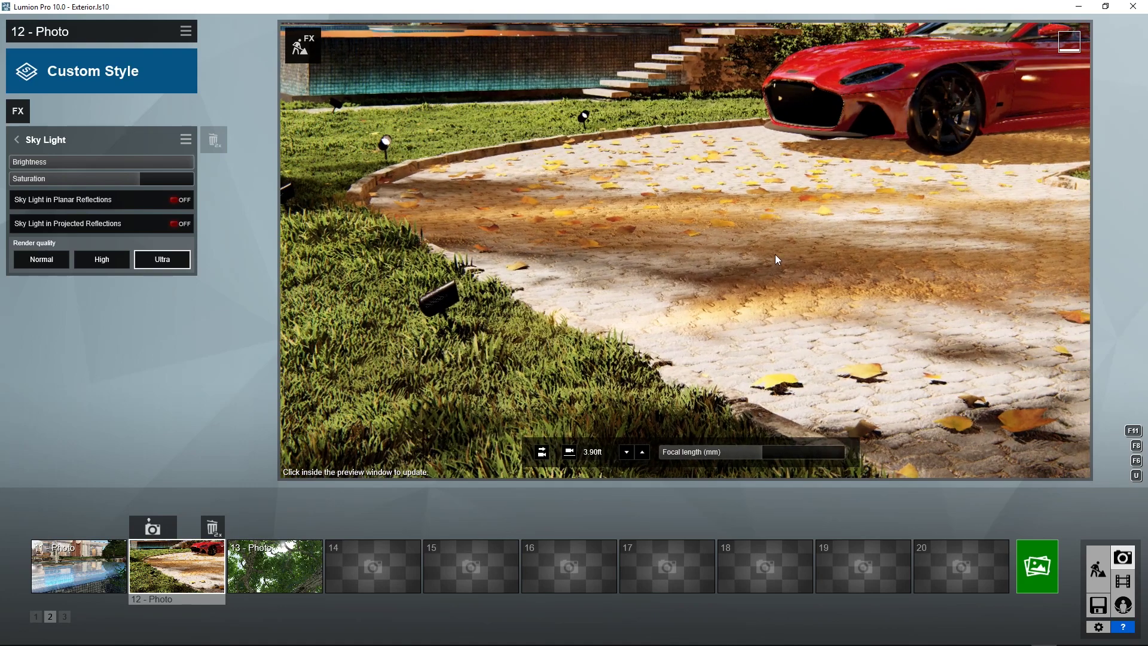
click(776, 259)
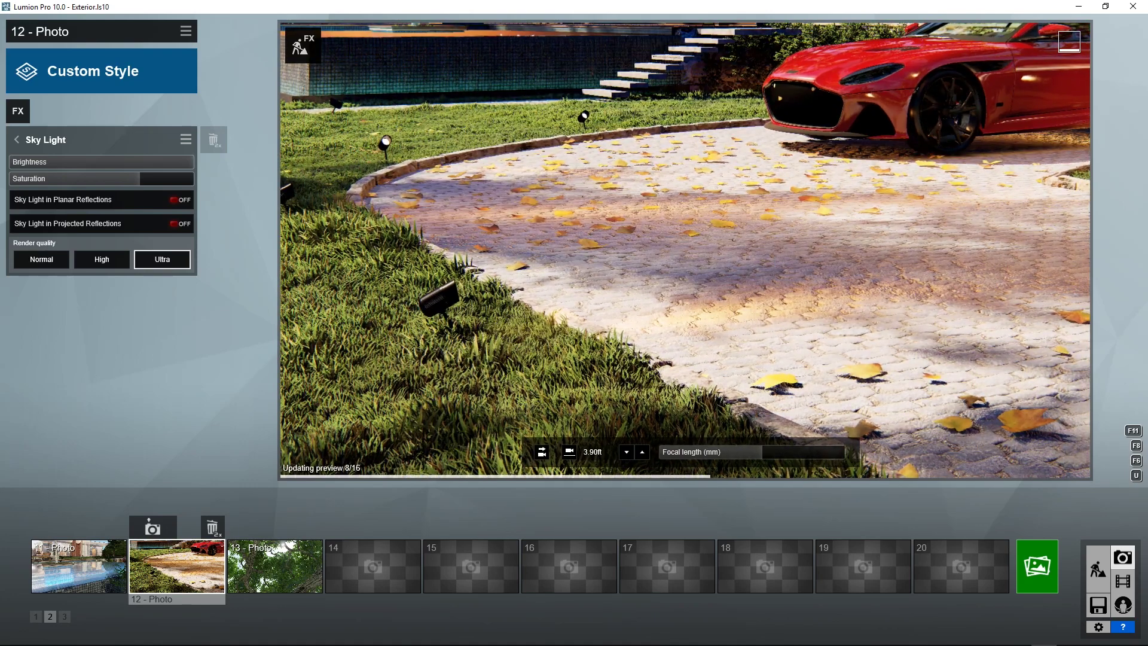
click(297, 563)
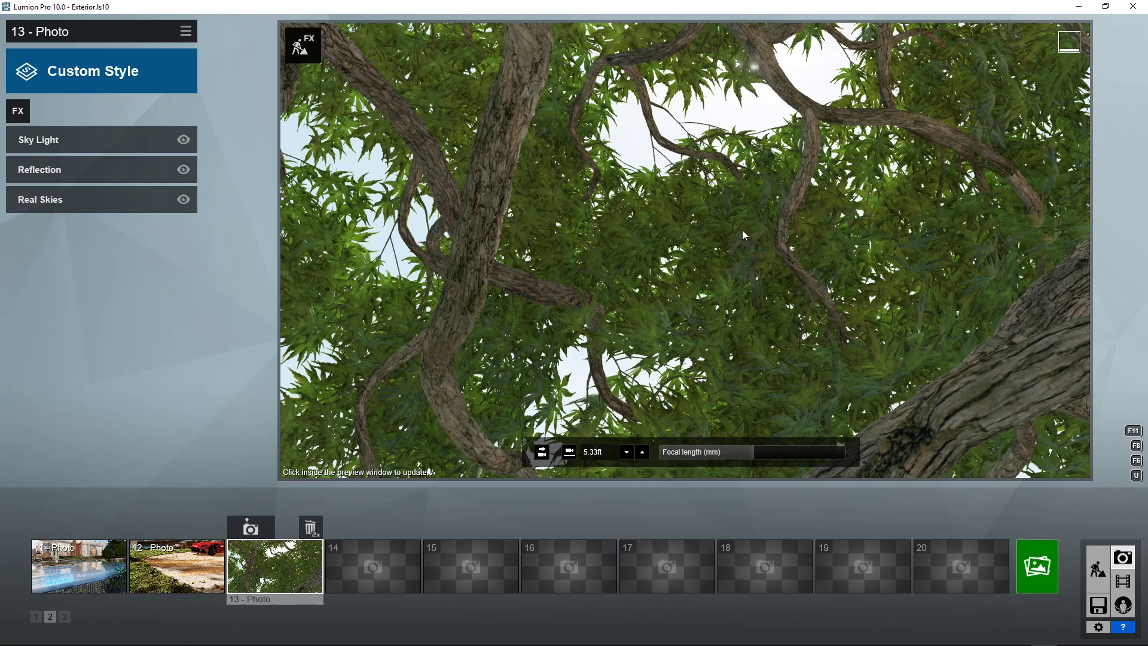
- Tilt photo 13's camera up, then down over the tree canopy, and refresh the high-quality preview
click(734, 205)
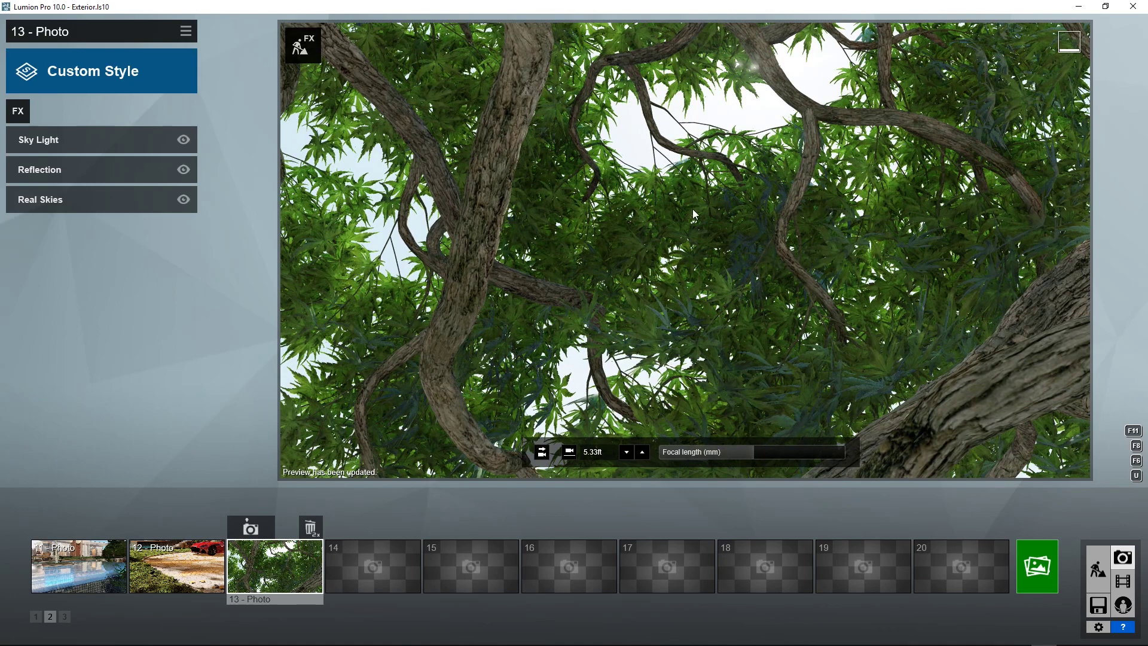
right_drag(692, 210, 690, 221)
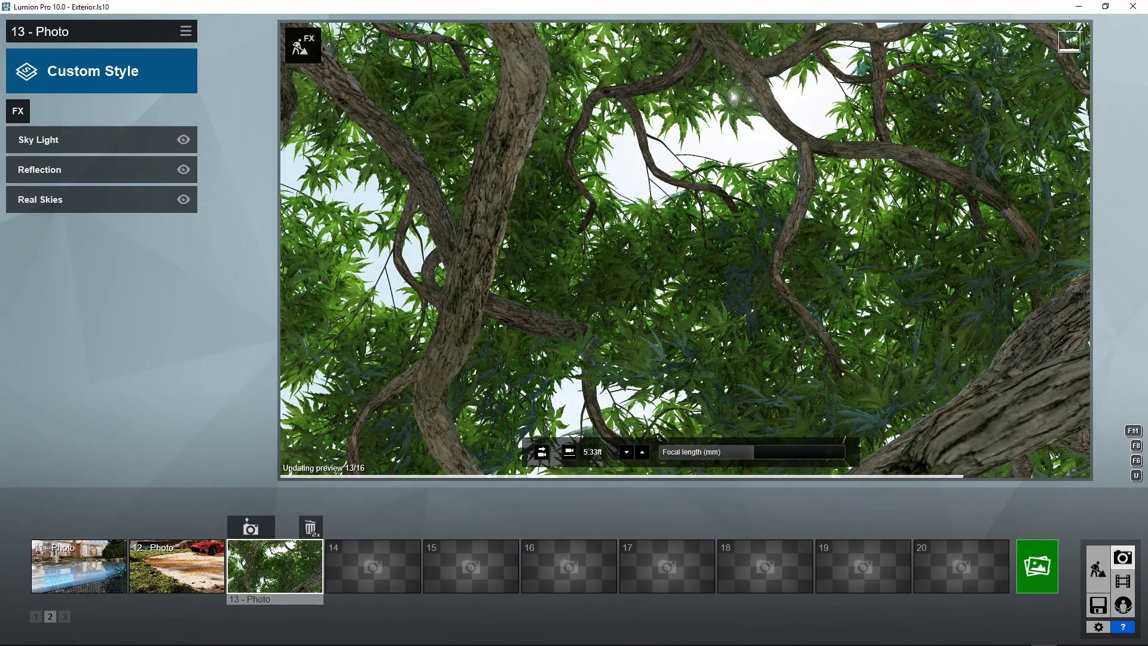
right_drag(753, 267, 711, 293)
click(712, 293)
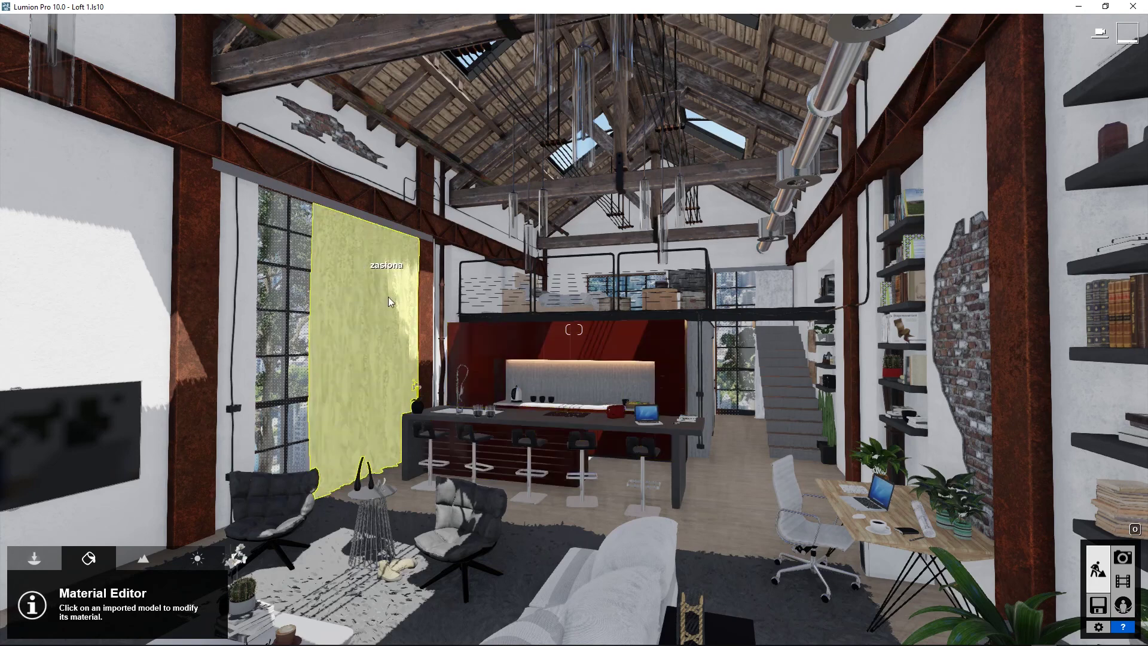
- Restore loft photo 1's camera, preview it at high quality, and tilt it toward the roof
click(1122, 557)
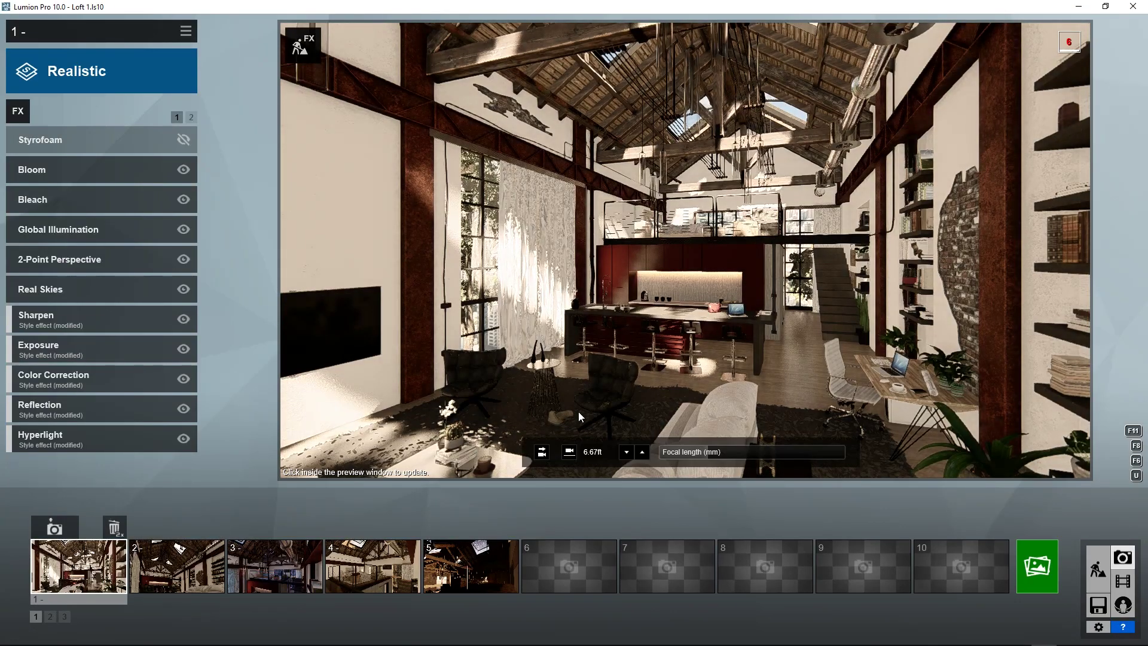
click(74, 579)
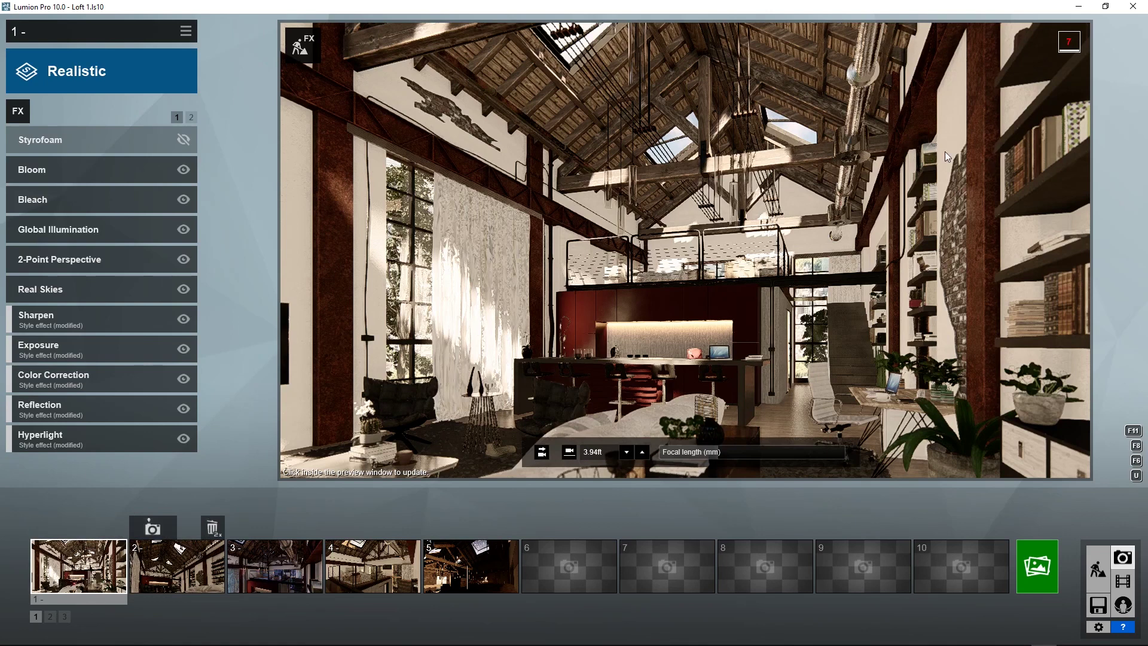
click(802, 212)
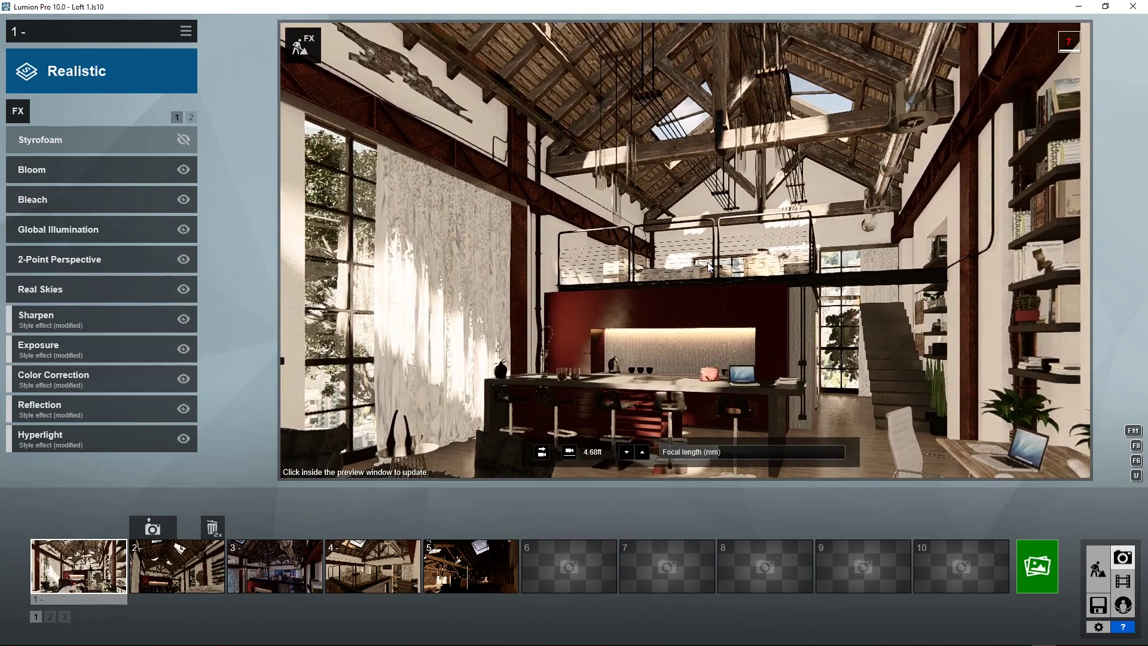
click(707, 262)
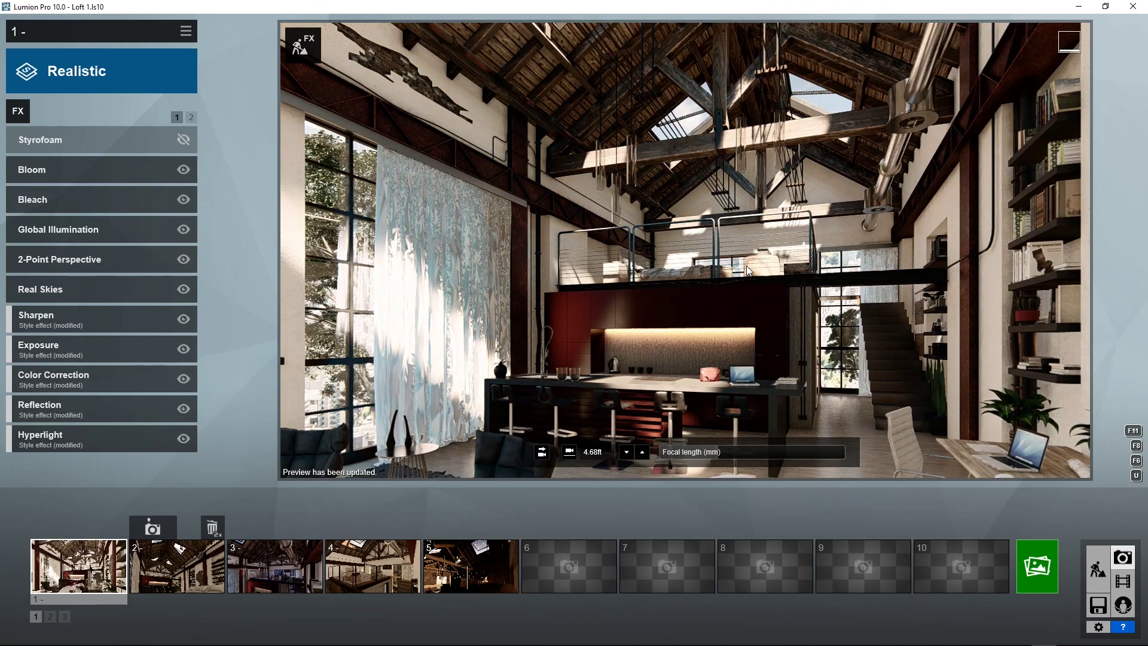
right_drag(801, 179, 815, 157)
click(881, 173)
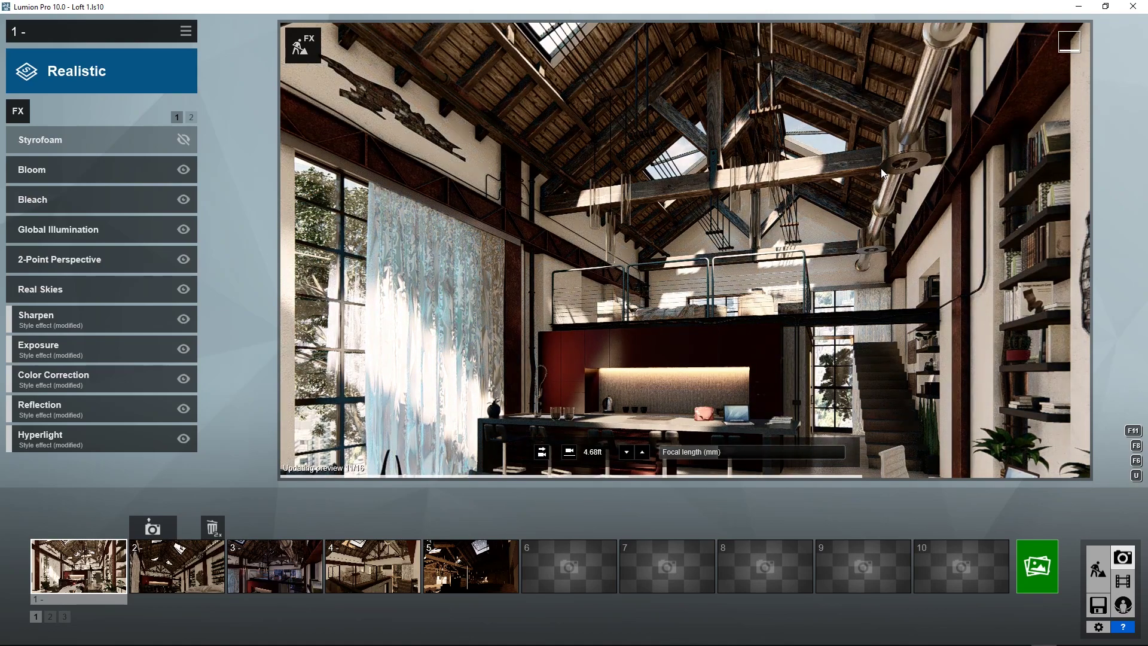
right_drag(685, 250, 717, 251)
- Widen the loft view, preview it with Styrofoam from several angles, then disable Styrofoam and load photo 2
key(s)
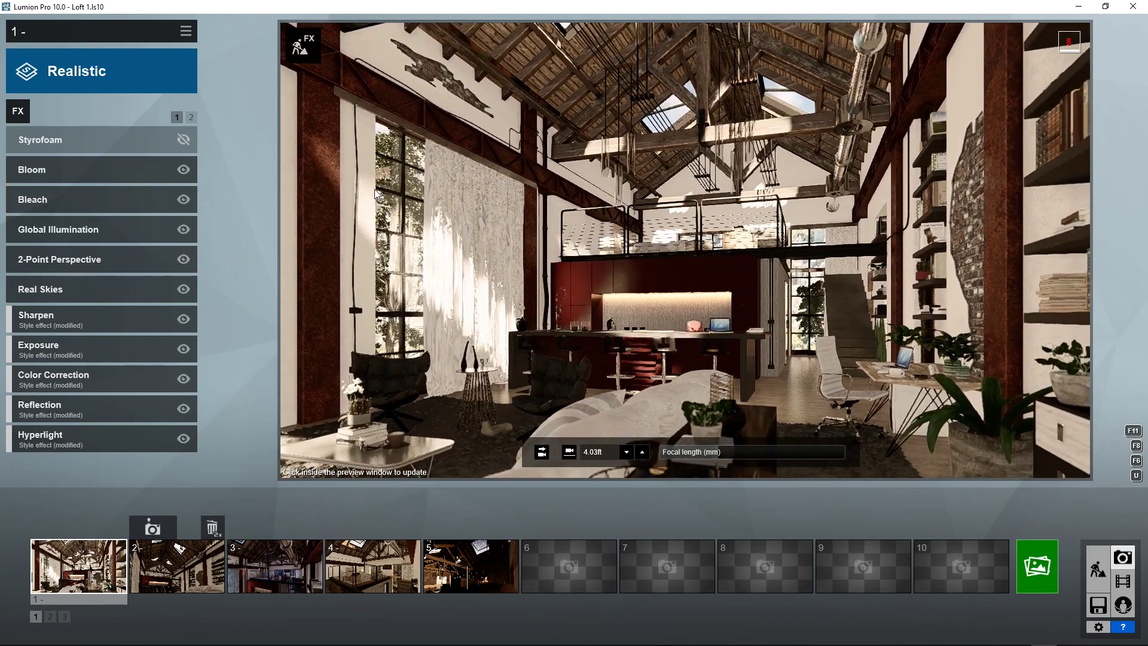
click(184, 140)
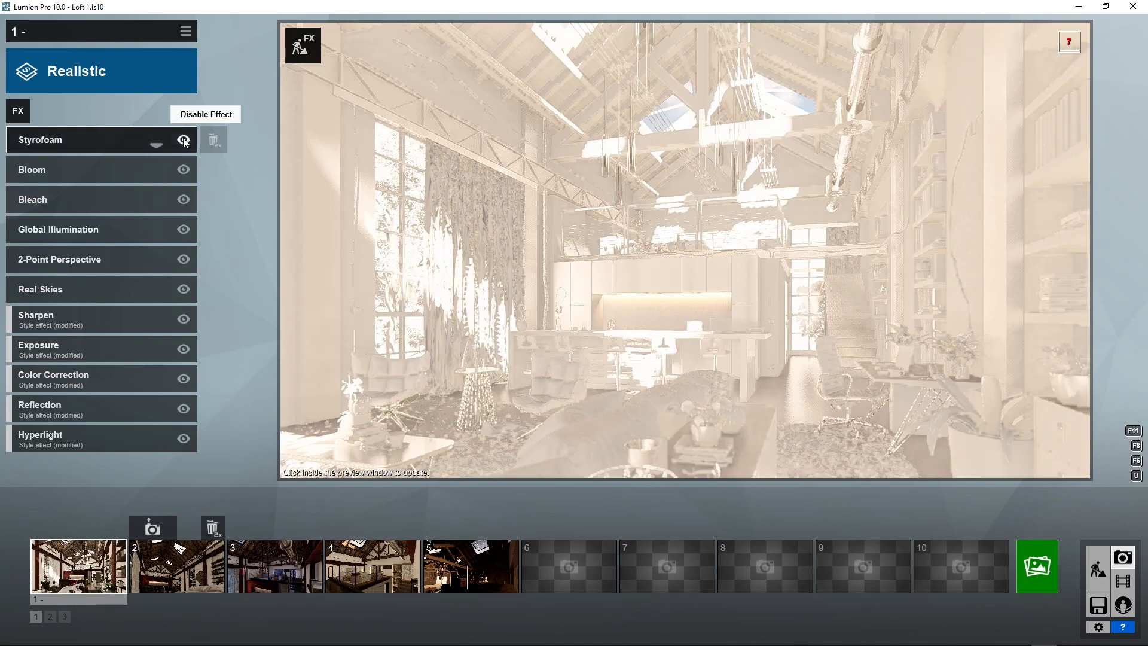
click(711, 279)
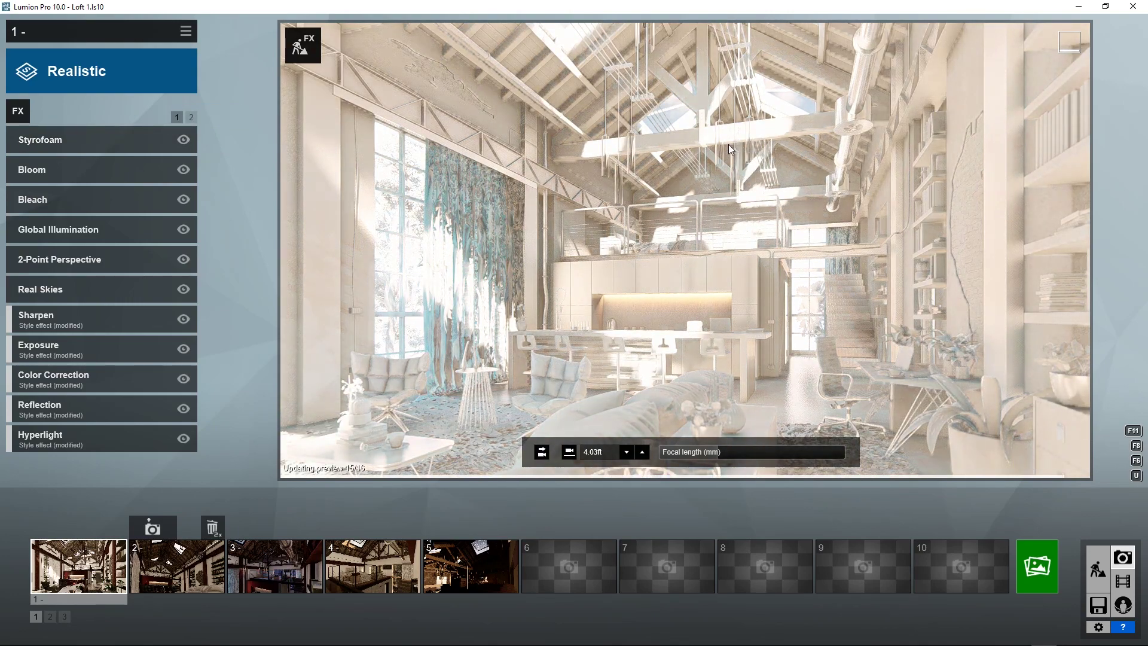
right_drag(596, 307, 622, 299)
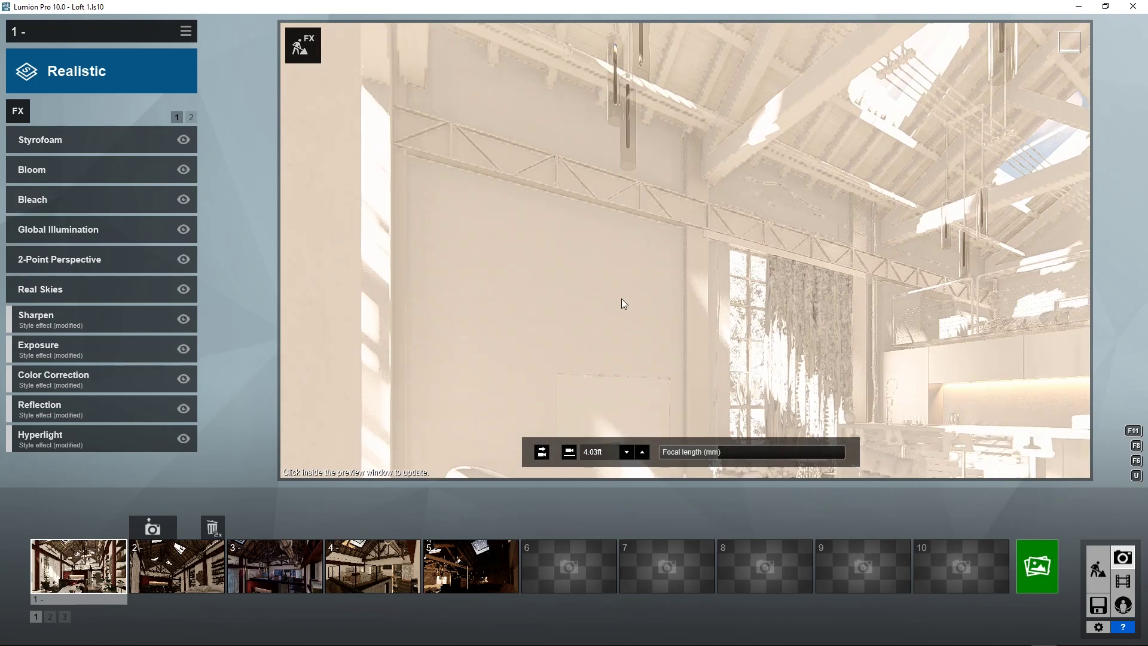
click(714, 243)
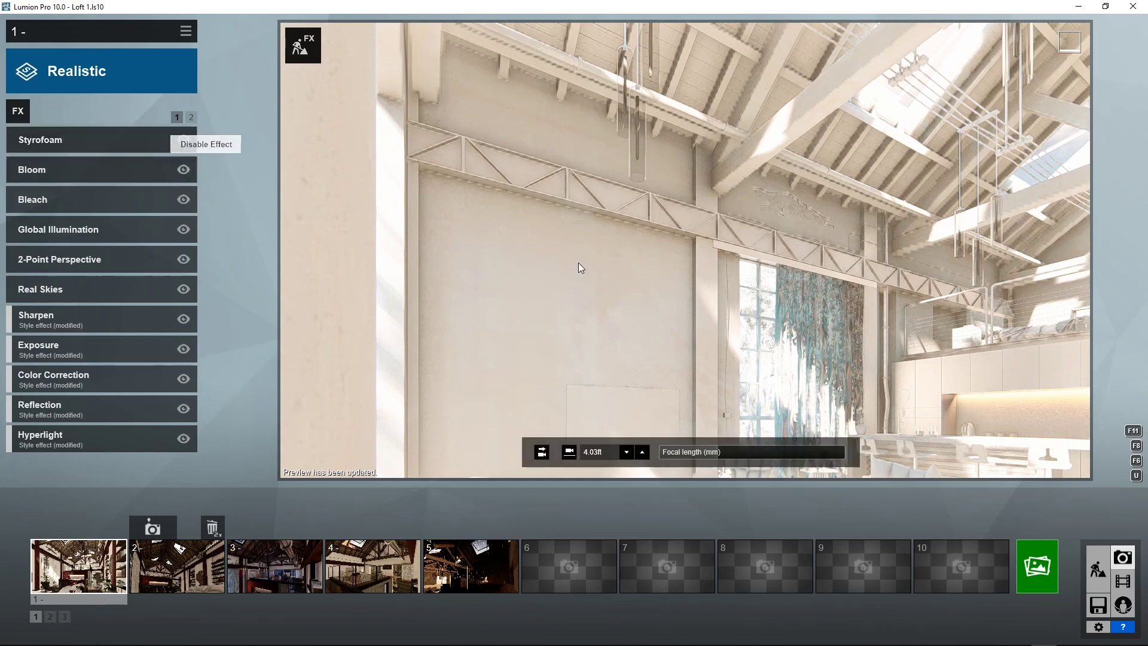
right_drag(646, 321, 646, 321)
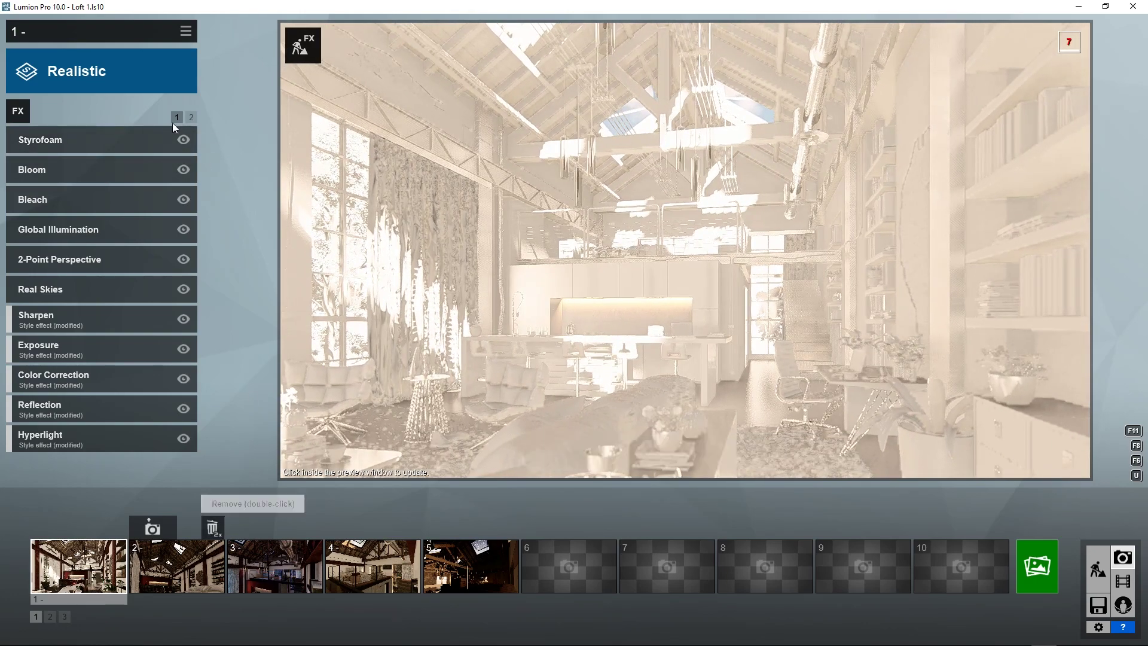
click(183, 140)
click(209, 583)
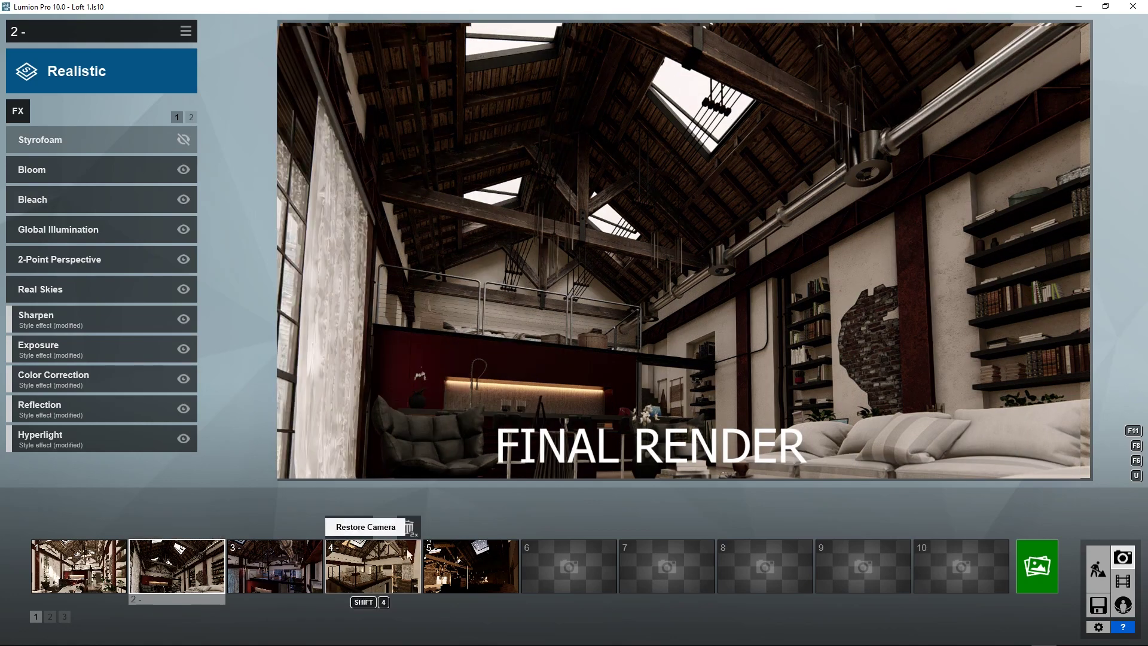
- Preview loft photos 3 and 4, turning photo 4 toward the bedroom mezzanine, then load photo 5
click(275, 562)
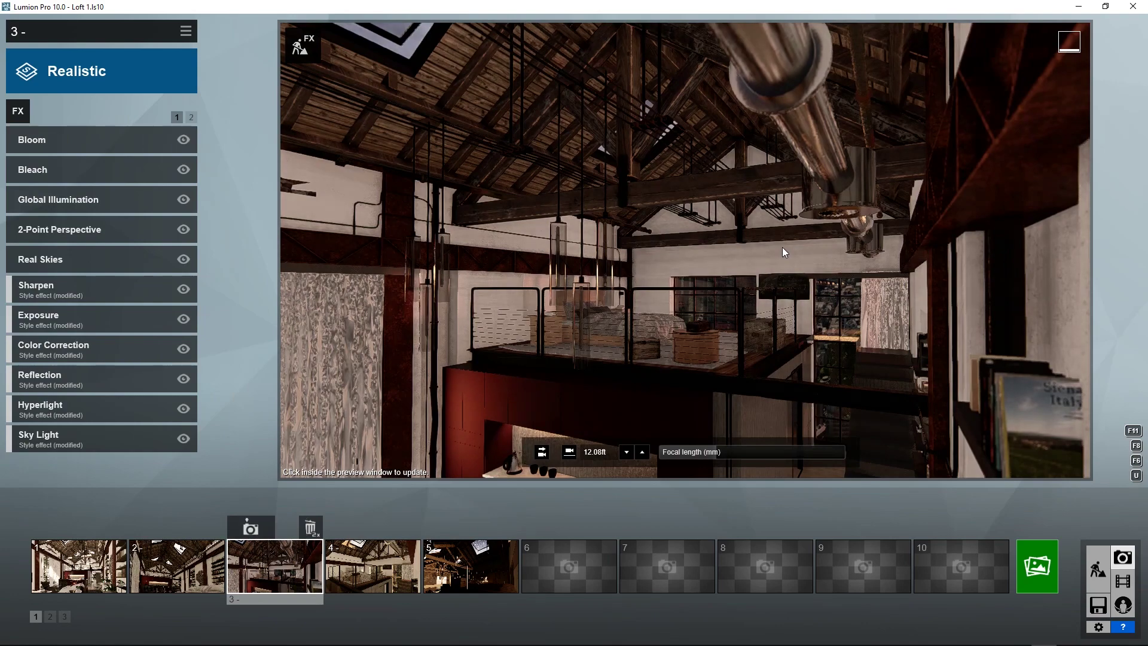
click(783, 249)
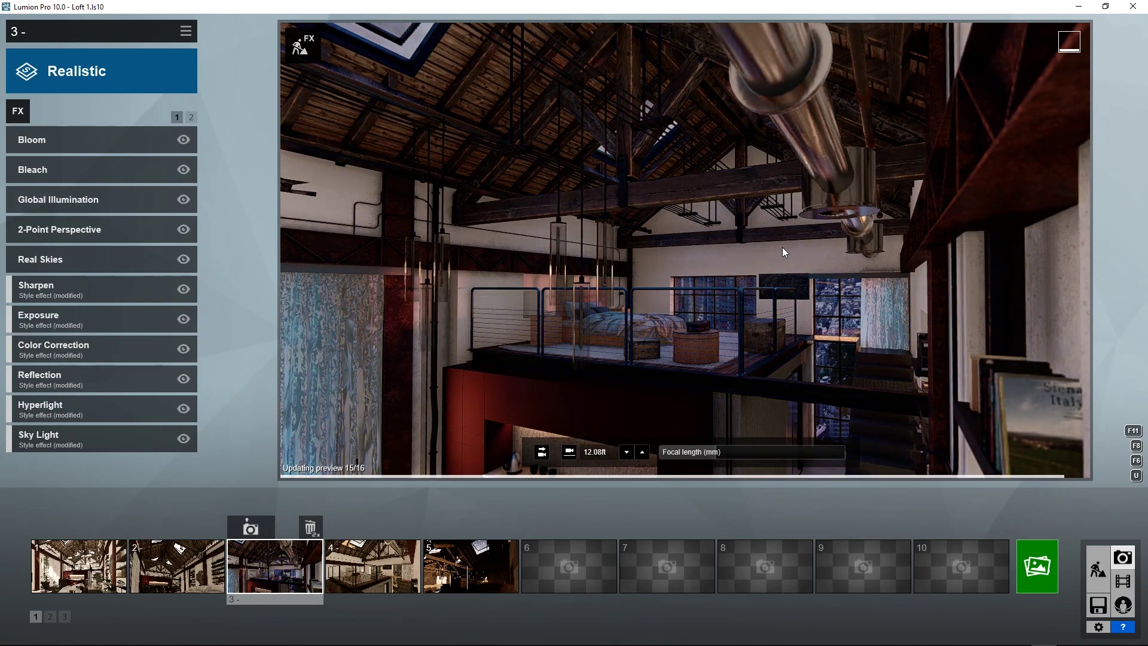
click(361, 579)
click(838, 289)
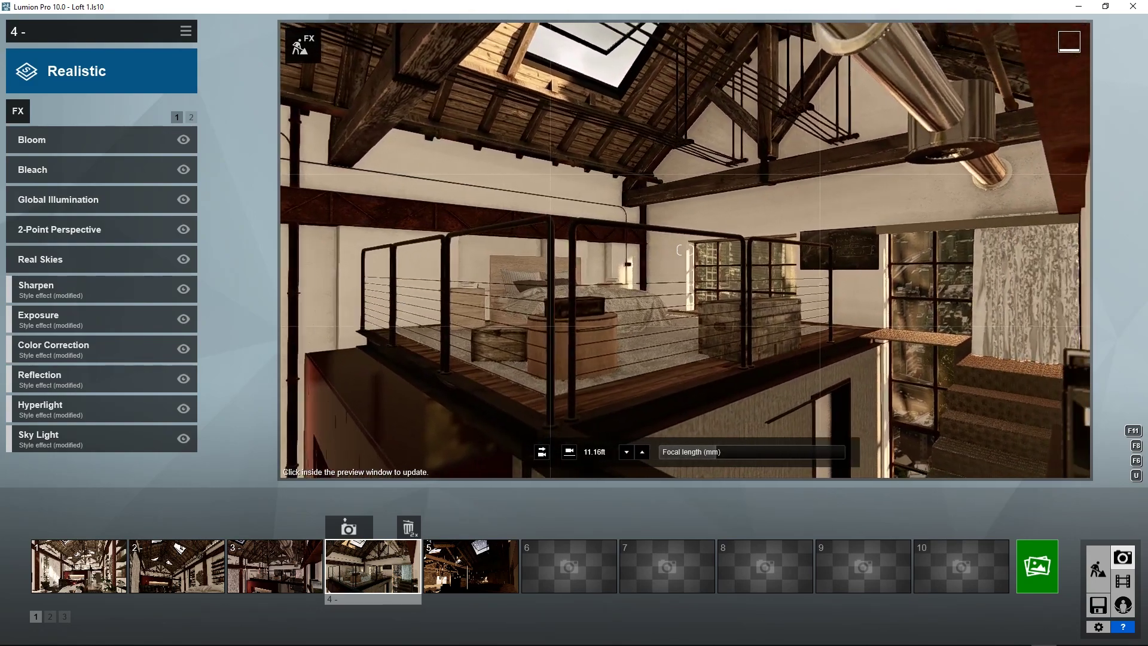
right_drag(682, 250, 539, 333)
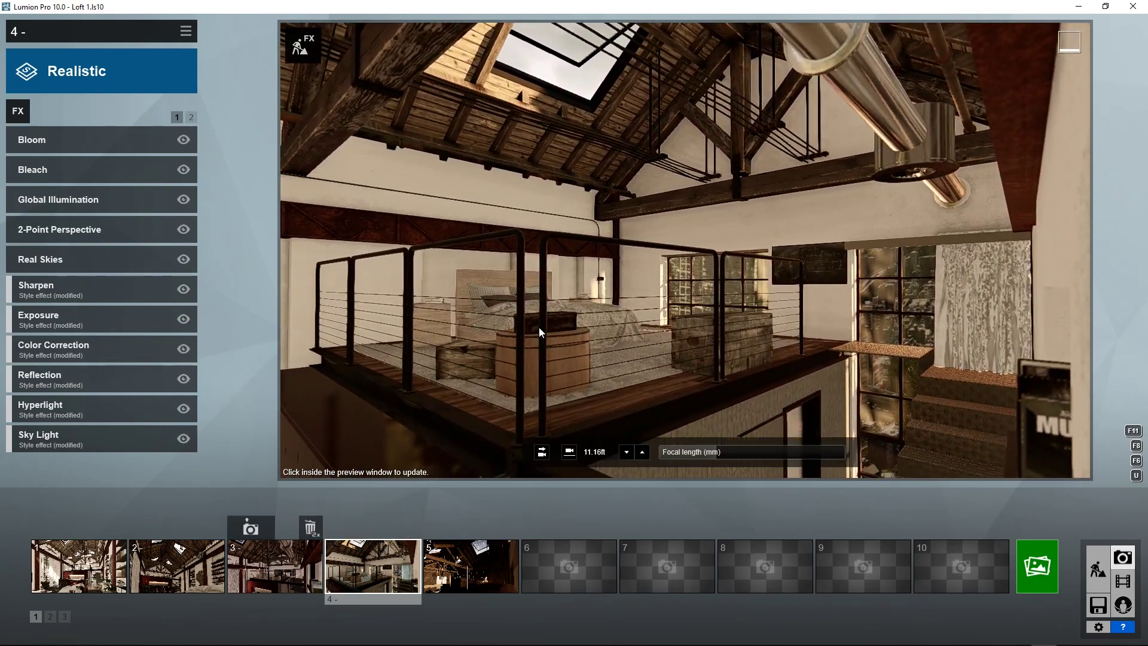
click(539, 328)
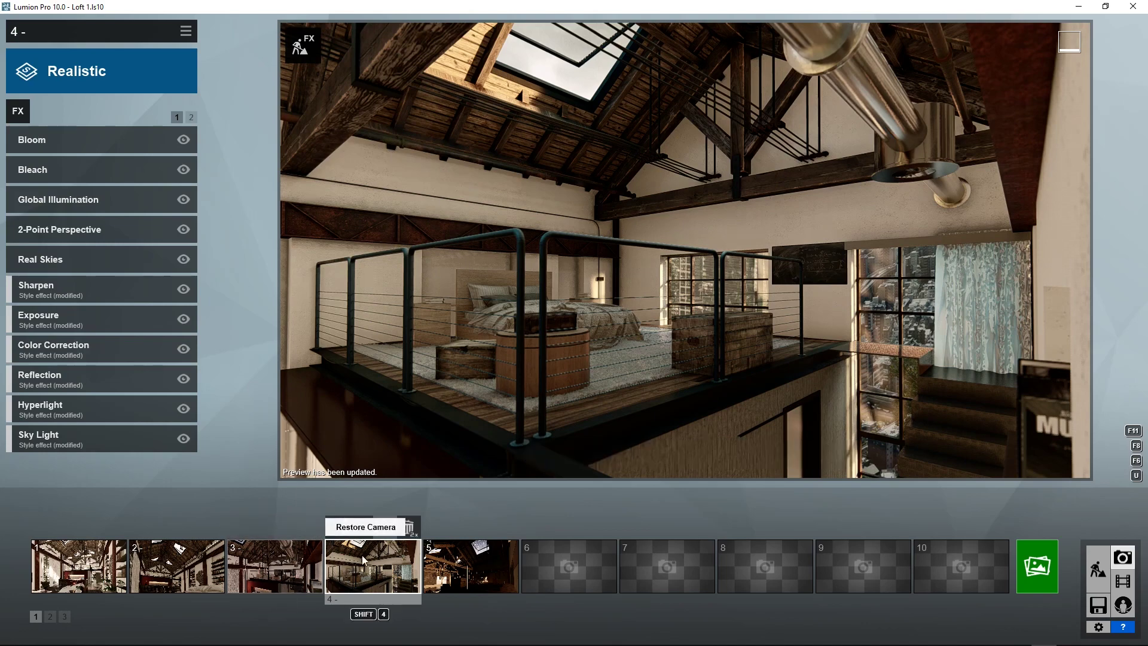
click(467, 559)
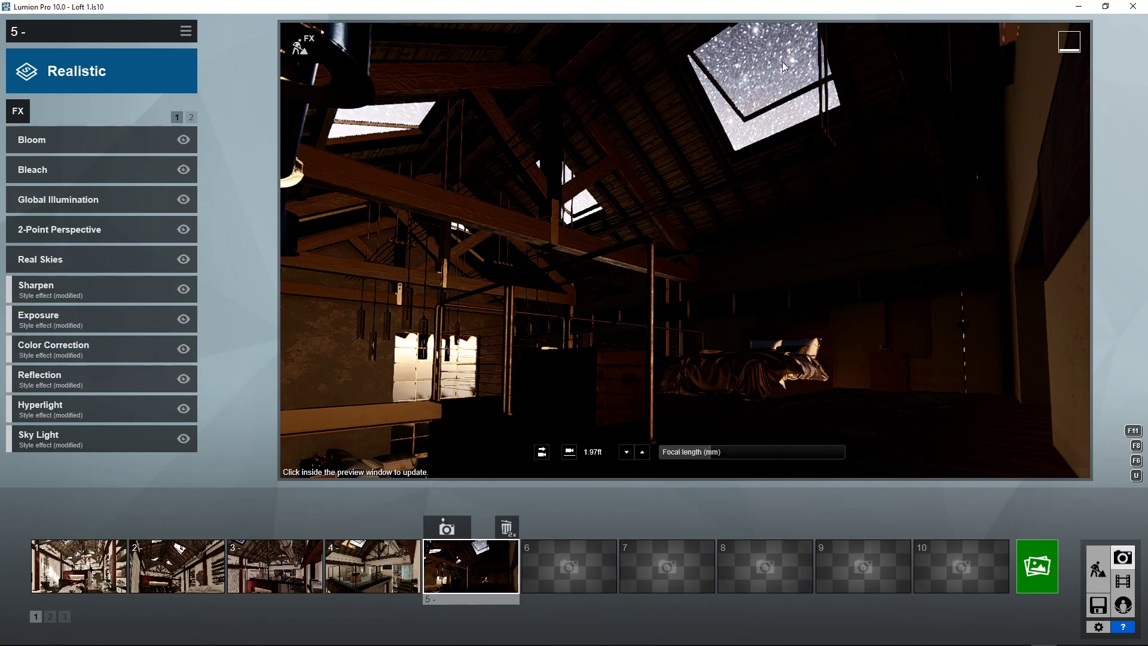
- Refresh photo 5's night preview, tilt the camera up toward the roof beams, and move it right
click(870, 223)
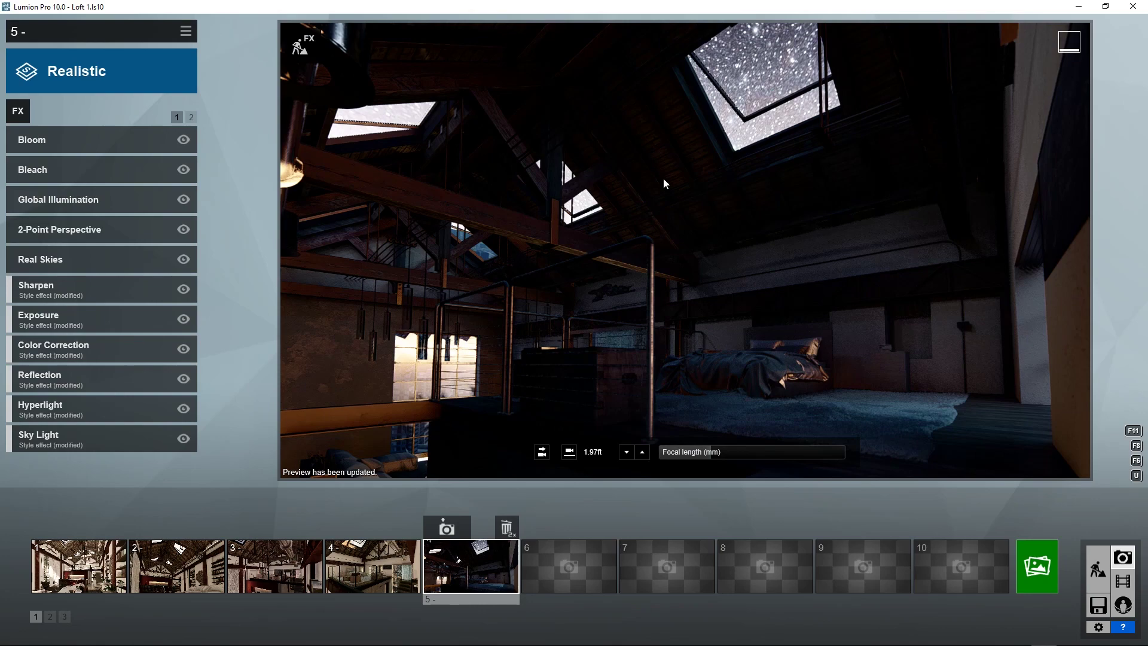
right_drag(565, 161, 548, 235)
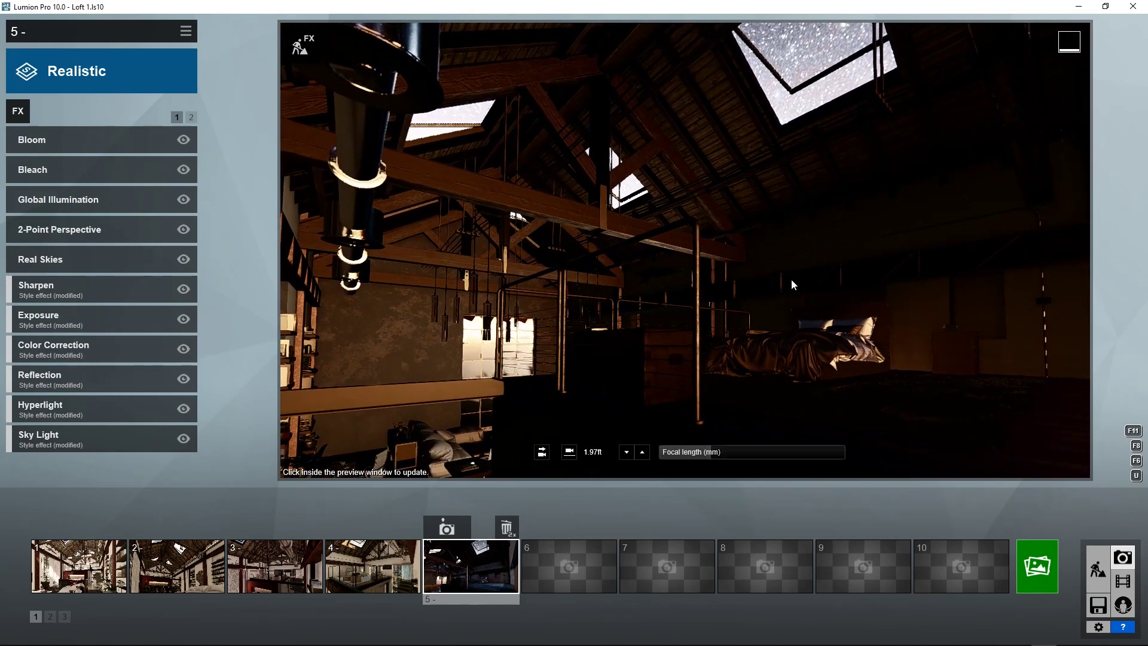
key(d)
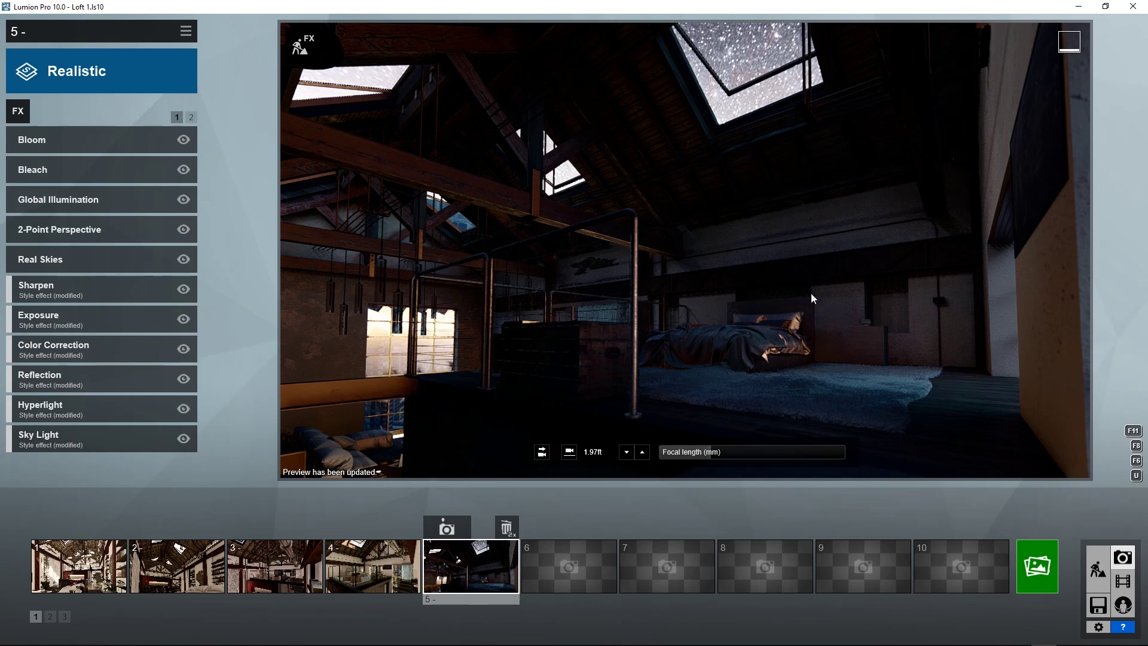
- Swing photo 5's night camera sideways toward the bed and let the preview re-render
middle_drag(669, 303, 825, 287)
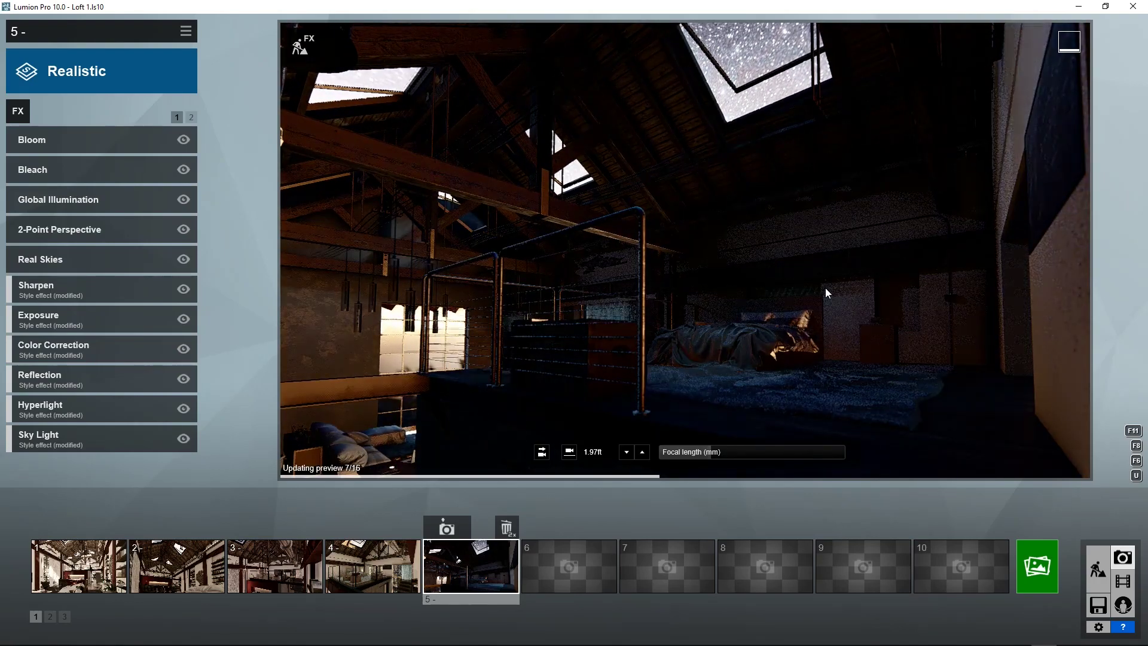